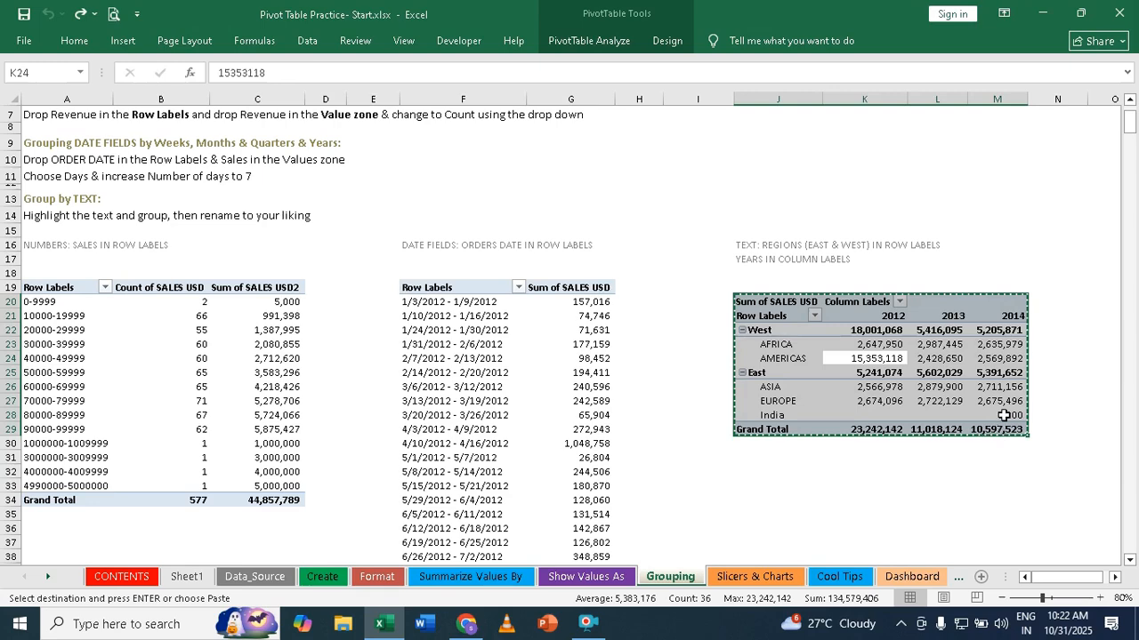
left_click(840, 576)
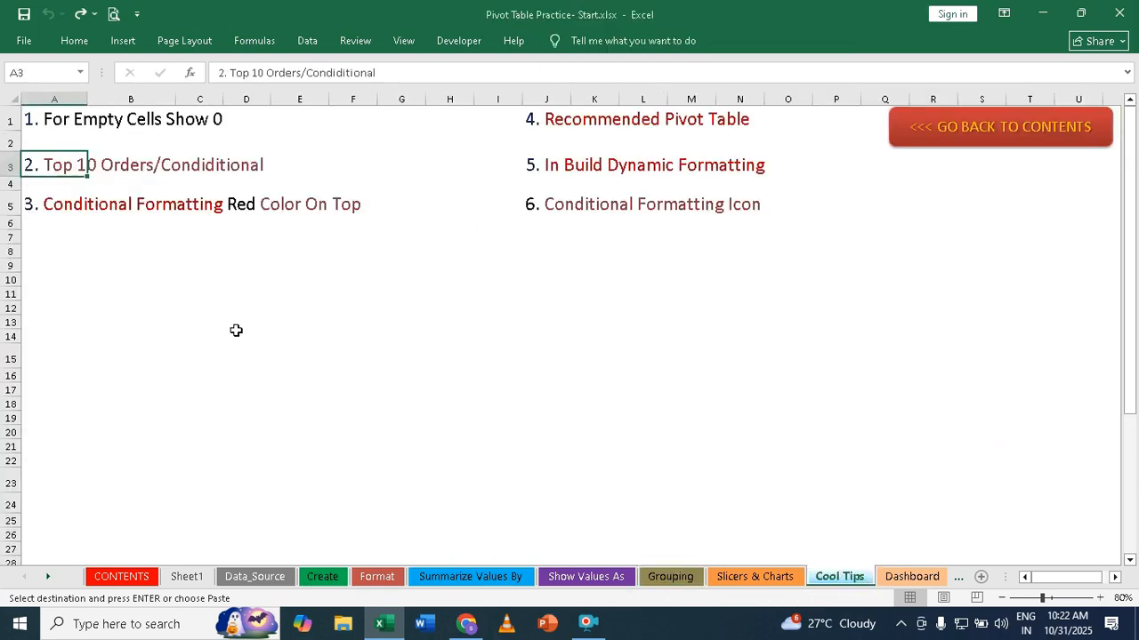
left_click(62, 304)
left_click(61, 331)
left_click(60, 305)
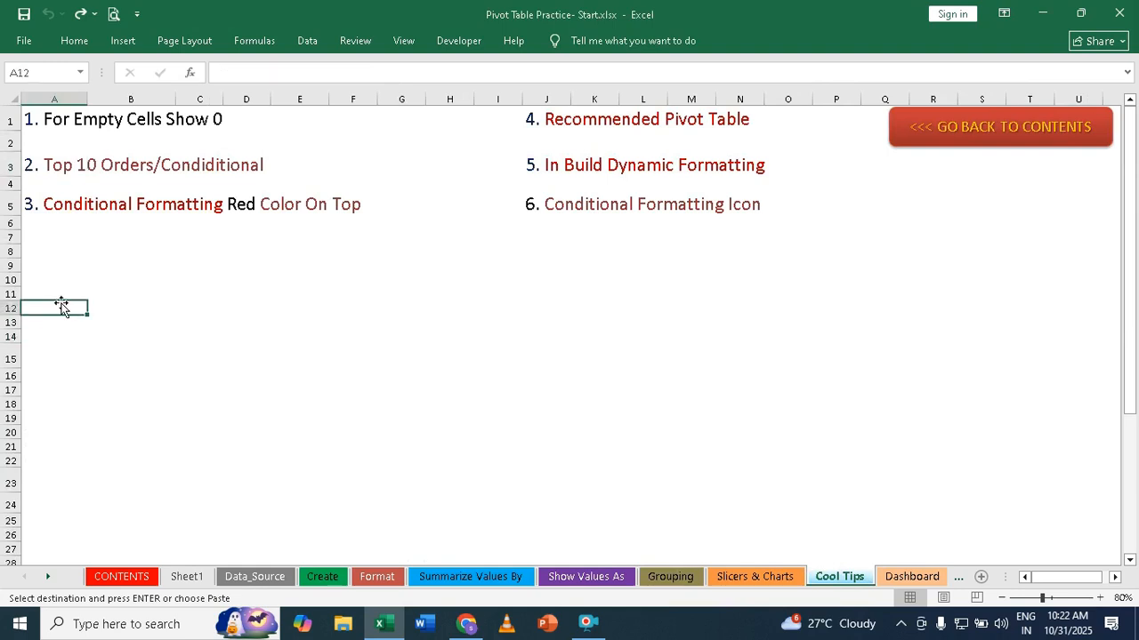
left_click(61, 323)
key("Escape")
double_click(62, 324)
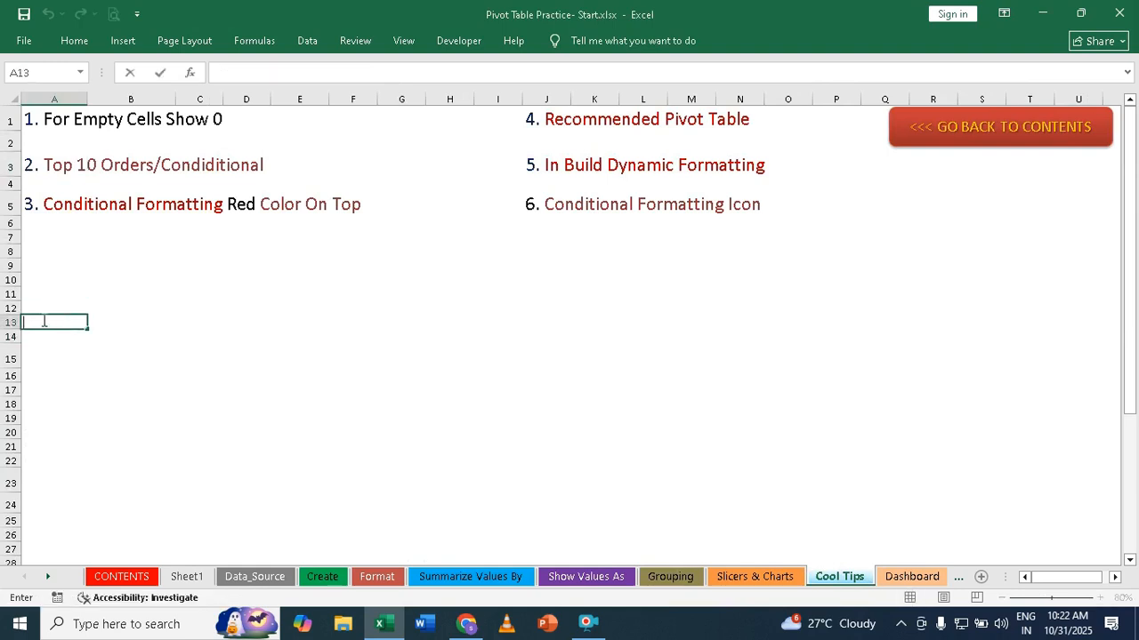
Copy the region-by-year sales PivotTable from the Grouping sheet and paste it at cell A12 of the Cool Tips sheet.
left_click(47, 303)
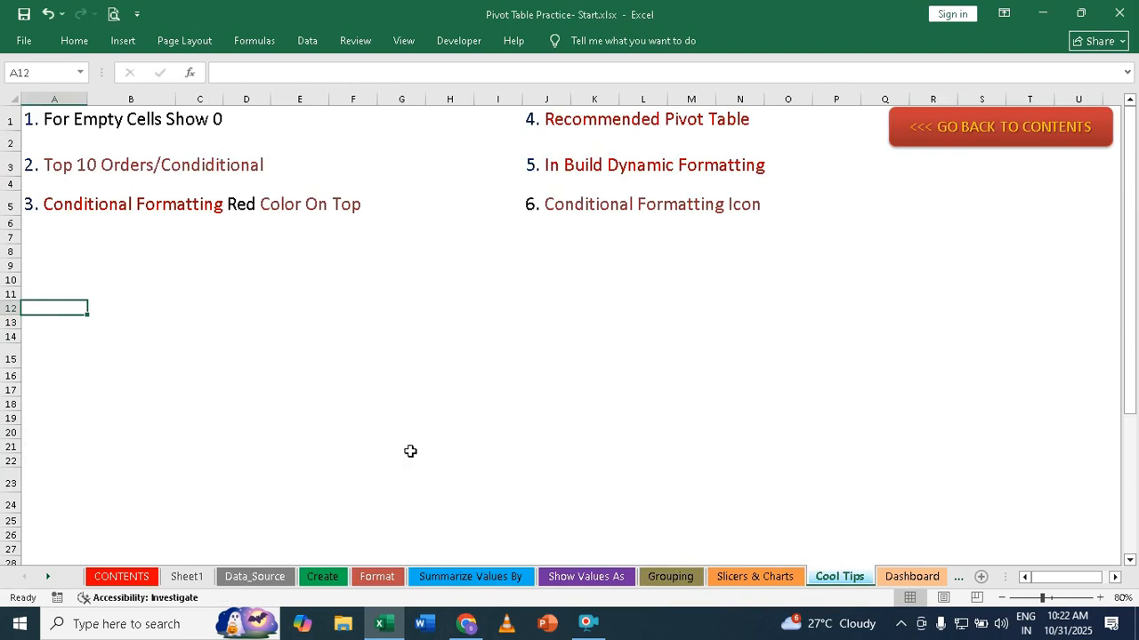
left_click(669, 576)
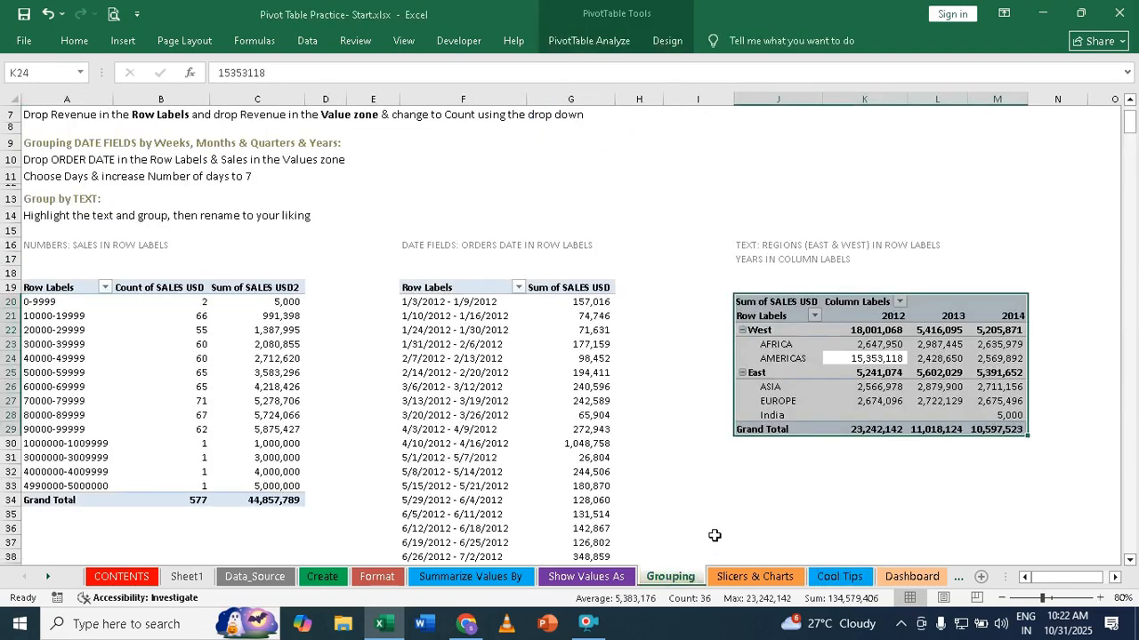
key("ctrl+c")
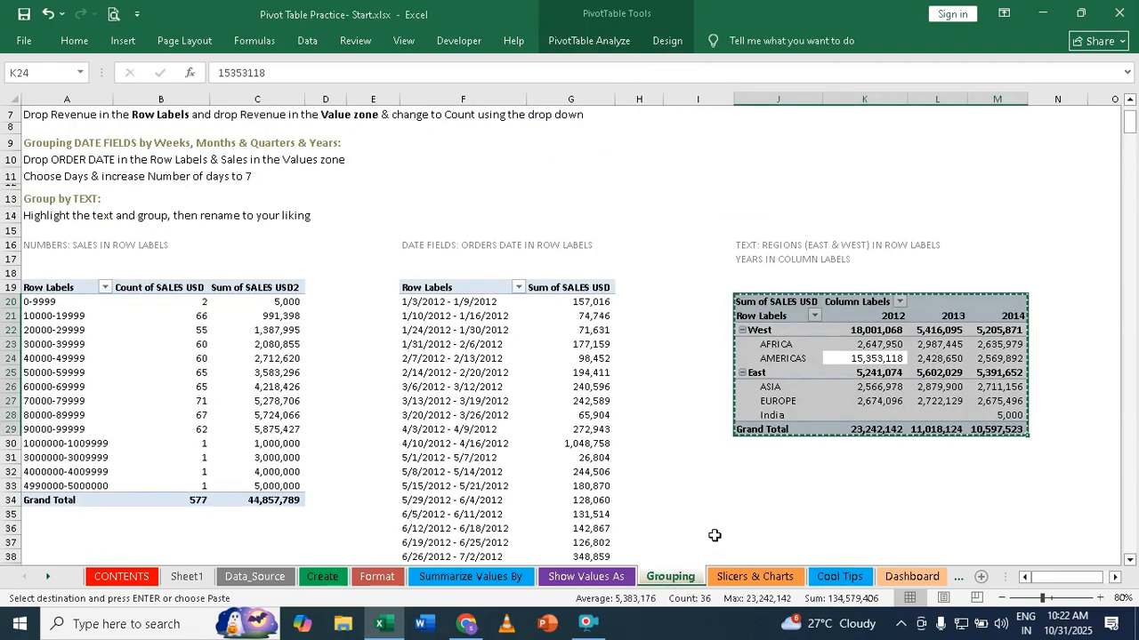
left_click(838, 576)
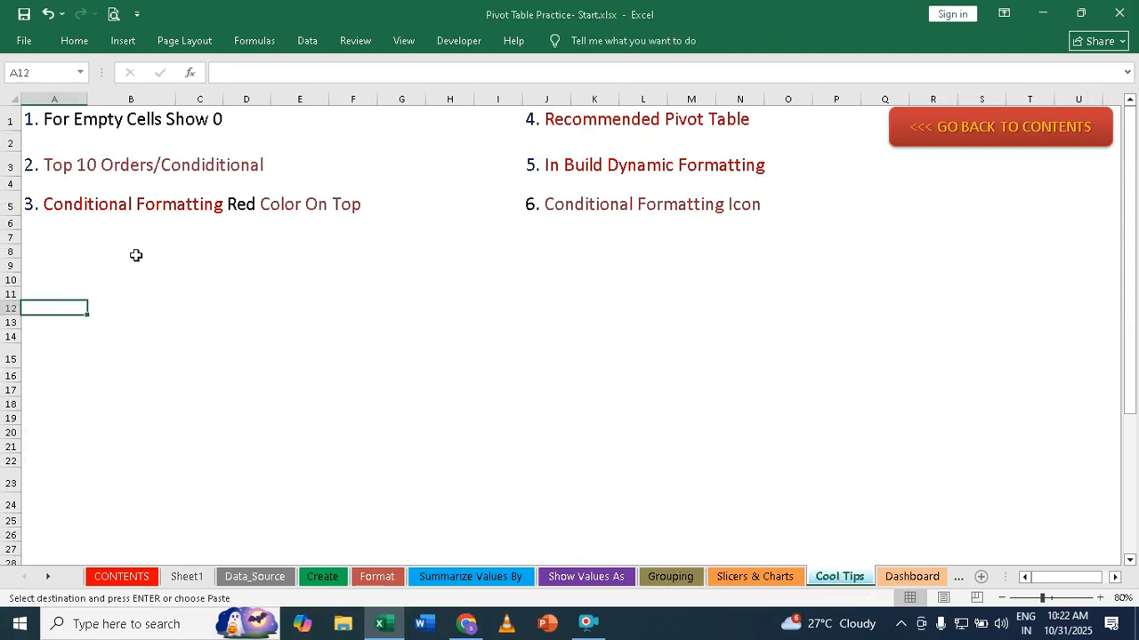
key("ctrl+v")
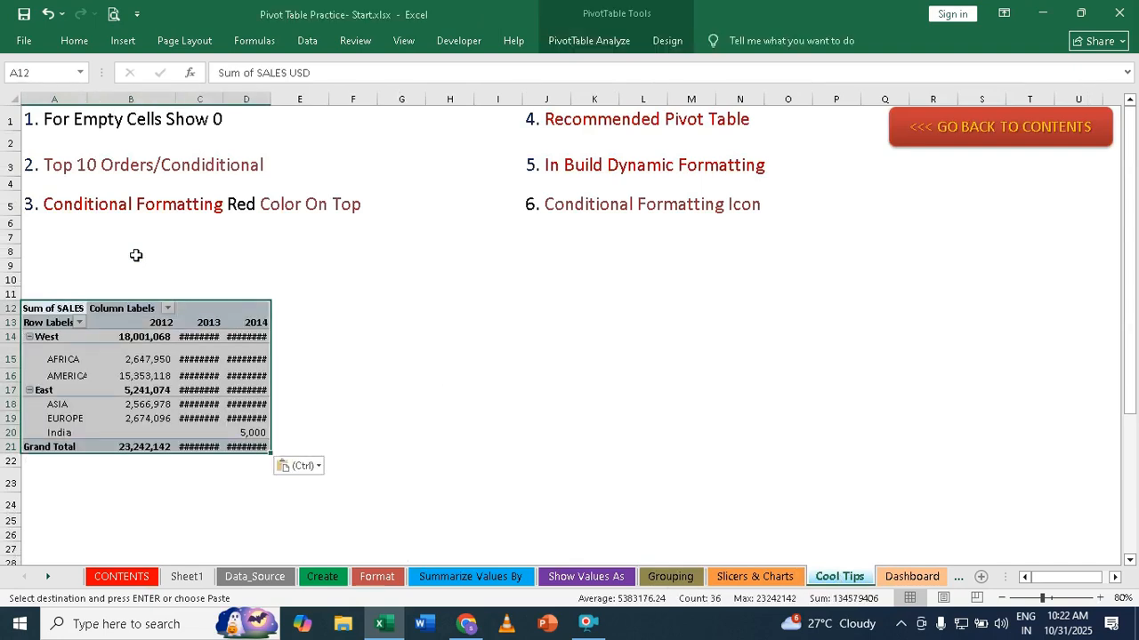
Show the field list for the pasted PivotTable, and enlarge and reposition it so the fields and areas are readable.
left_click(164, 348)
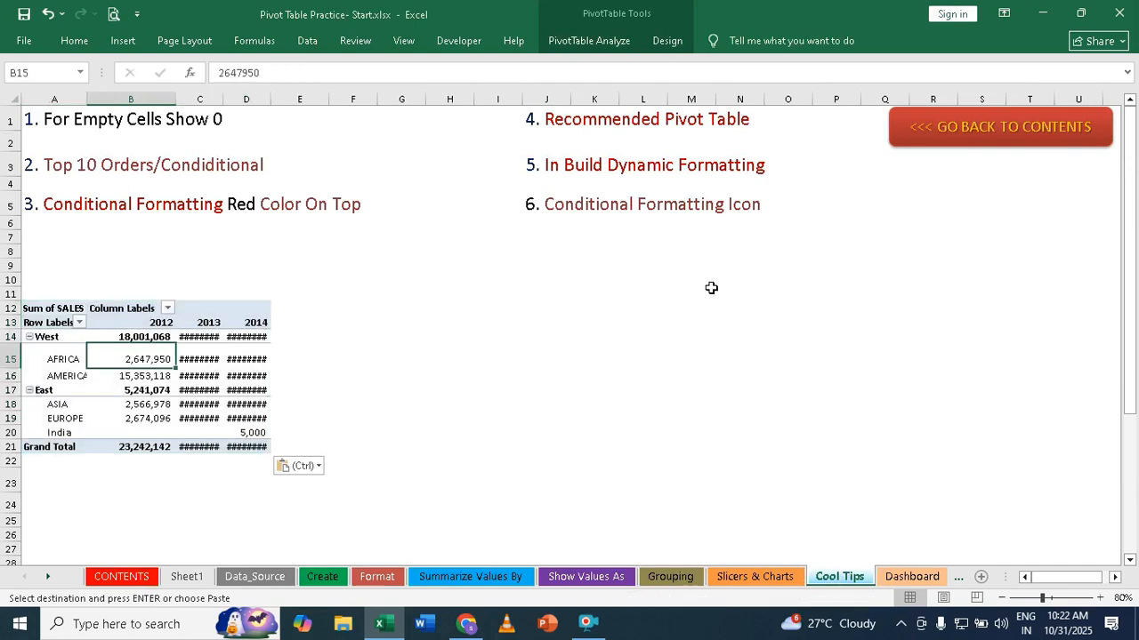
left_click(195, 389)
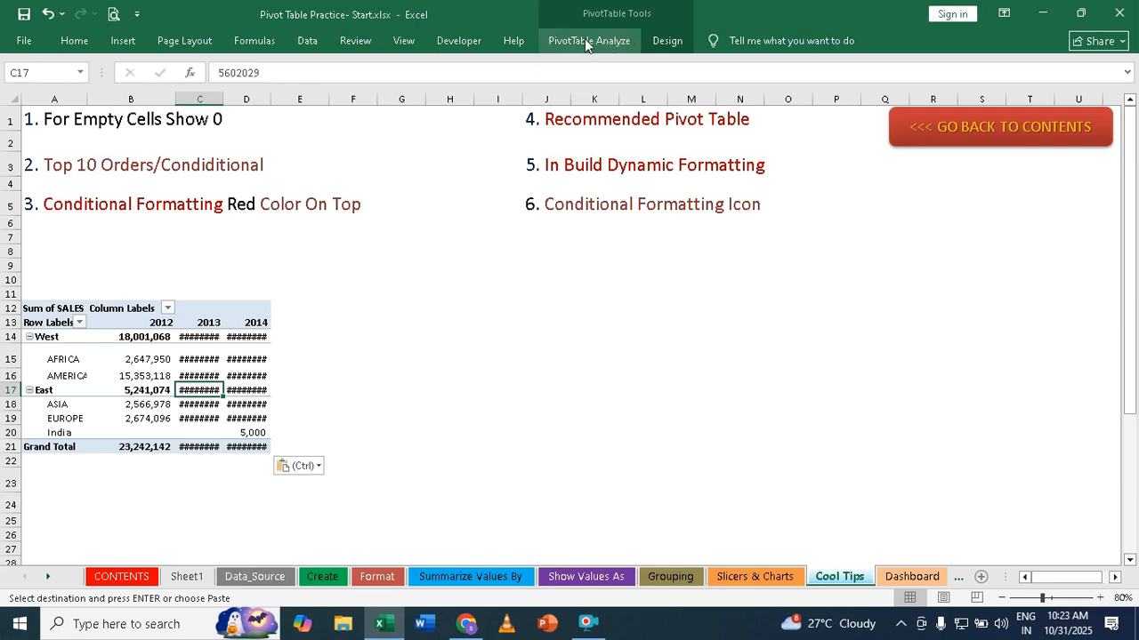
left_click(620, 44)
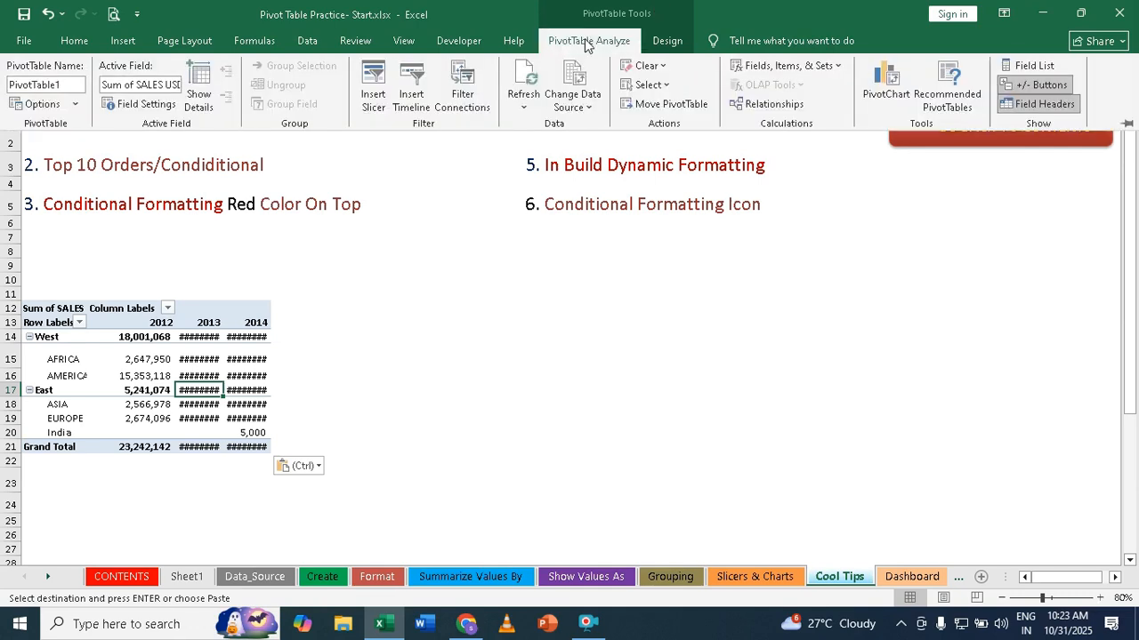
left_click(1034, 69)
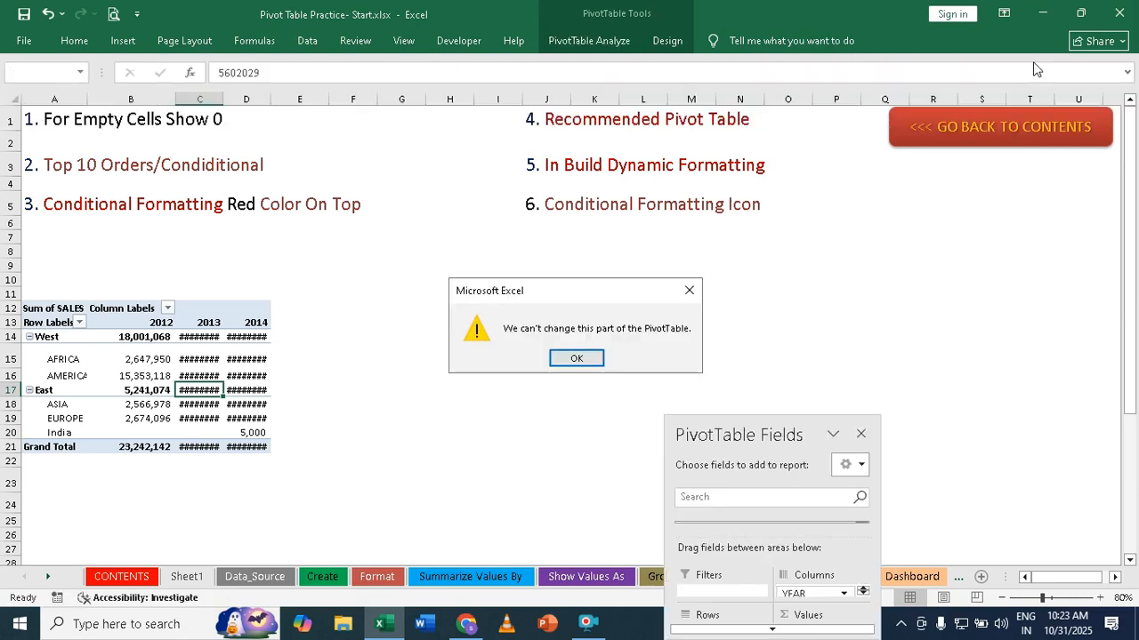
left_click(594, 360)
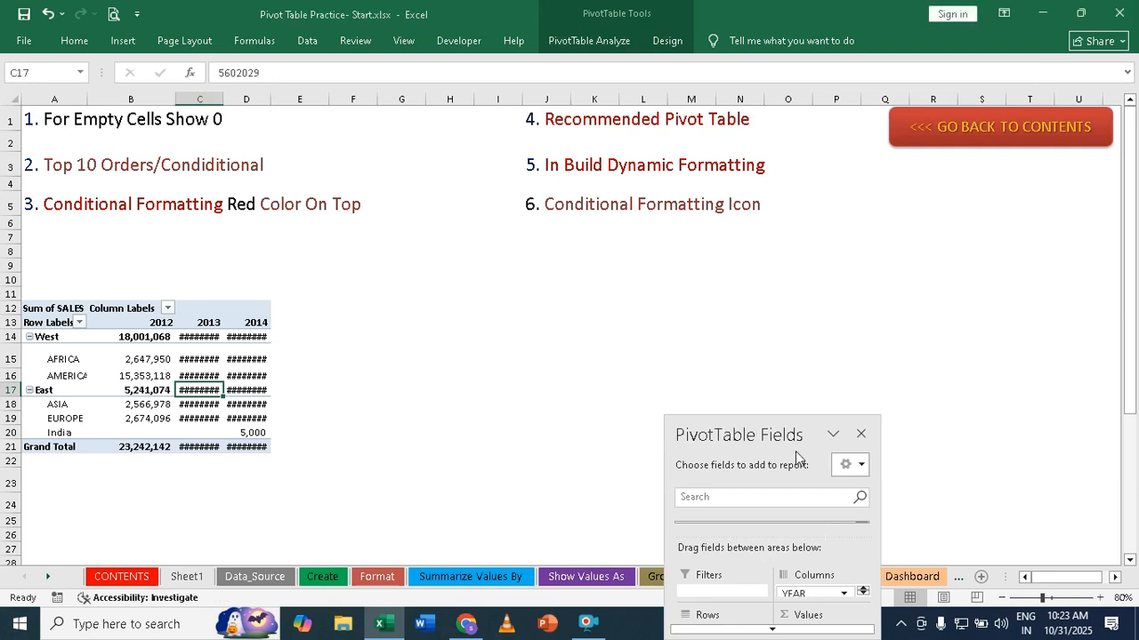
left_click_drag(771, 432, 719, 157)
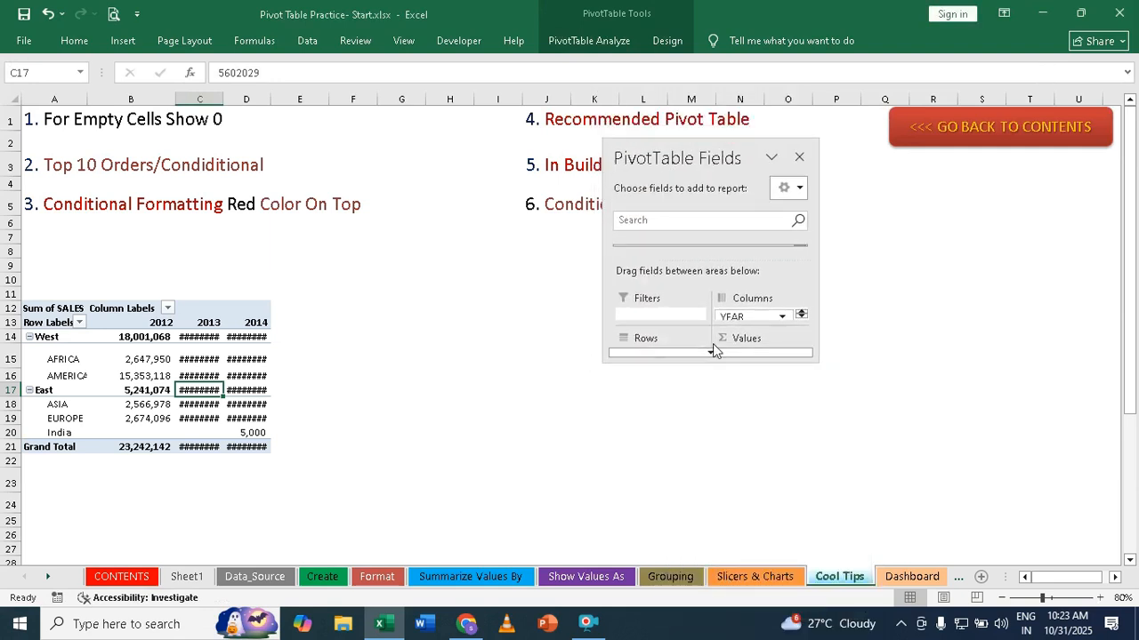
left_click_drag(686, 360, 686, 603)
left_click_drag(656, 157, 663, 39)
Remove the REGION and YEAR fields from the PivotTable on the Cool Tips sheet.
left_click(629, 171)
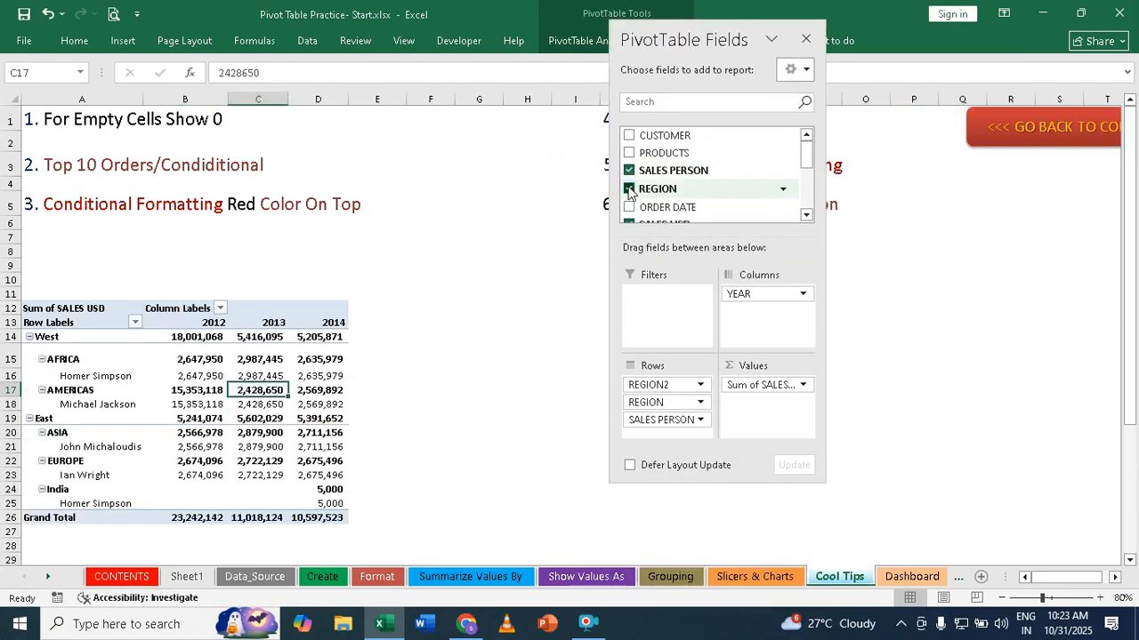
left_click(629, 189)
left_click(629, 171)
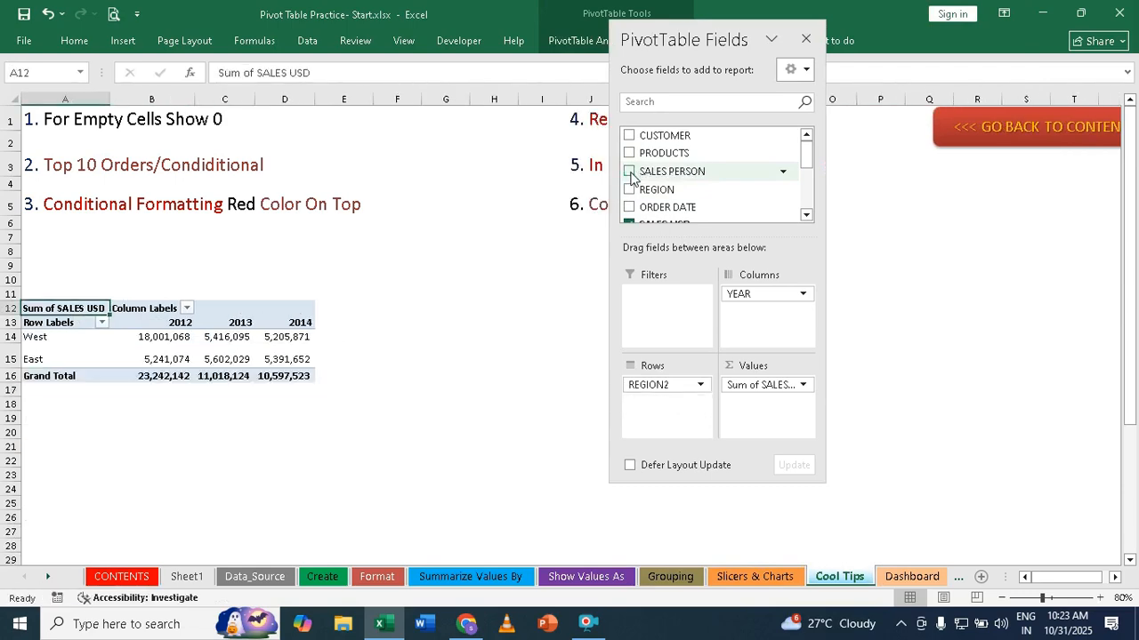
left_click_drag(810, 143, 805, 172)
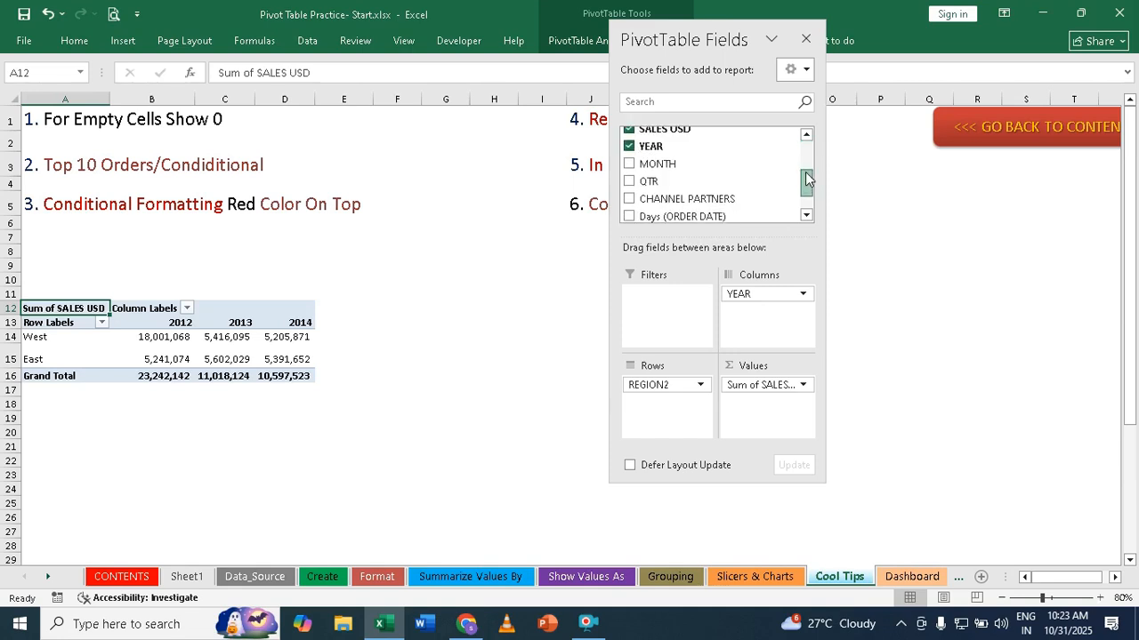
scroll(685, 182, "up", 1)
left_click(629, 206)
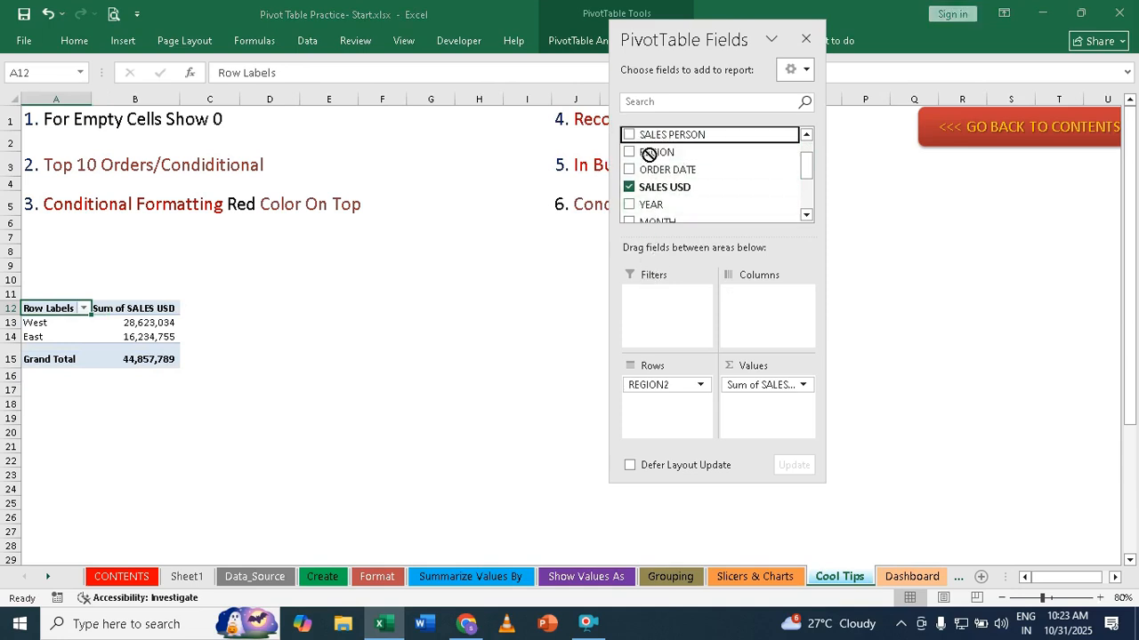
Replace REGION2 with SALES PERSON in the PivotTable's Rows area and place REGION in the Columns area.
scroll(641, 150, "up", 1)
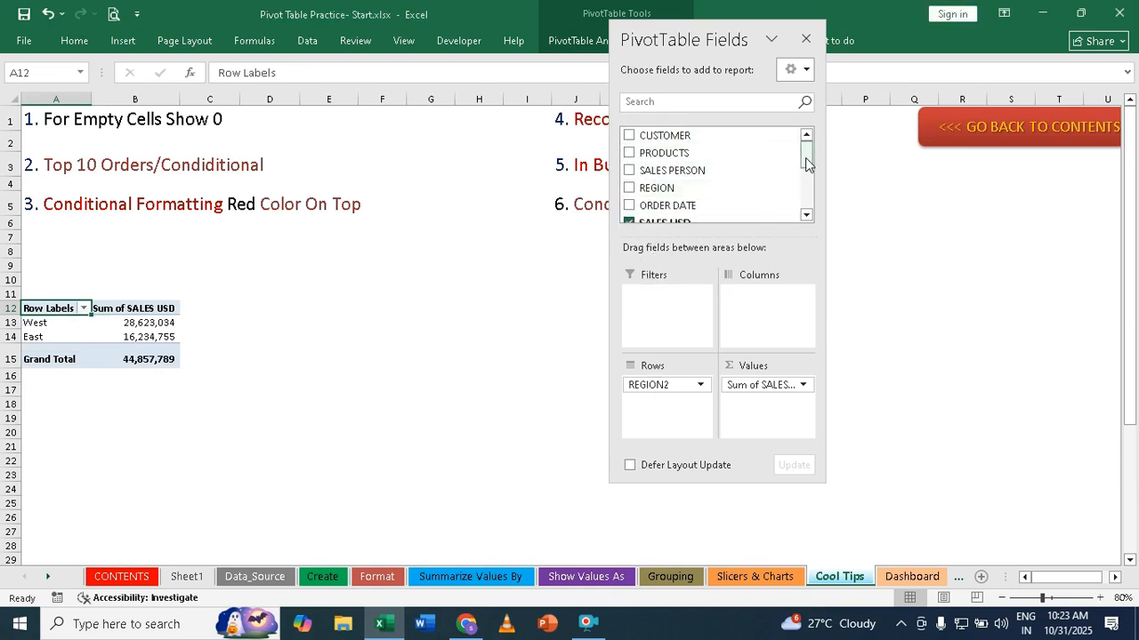
mouse_move(806, 157)
left_mouse_down()
mouse_move(806, 205)
mouse_move(806, 153)
left_mouse_up()
left_click(642, 199)
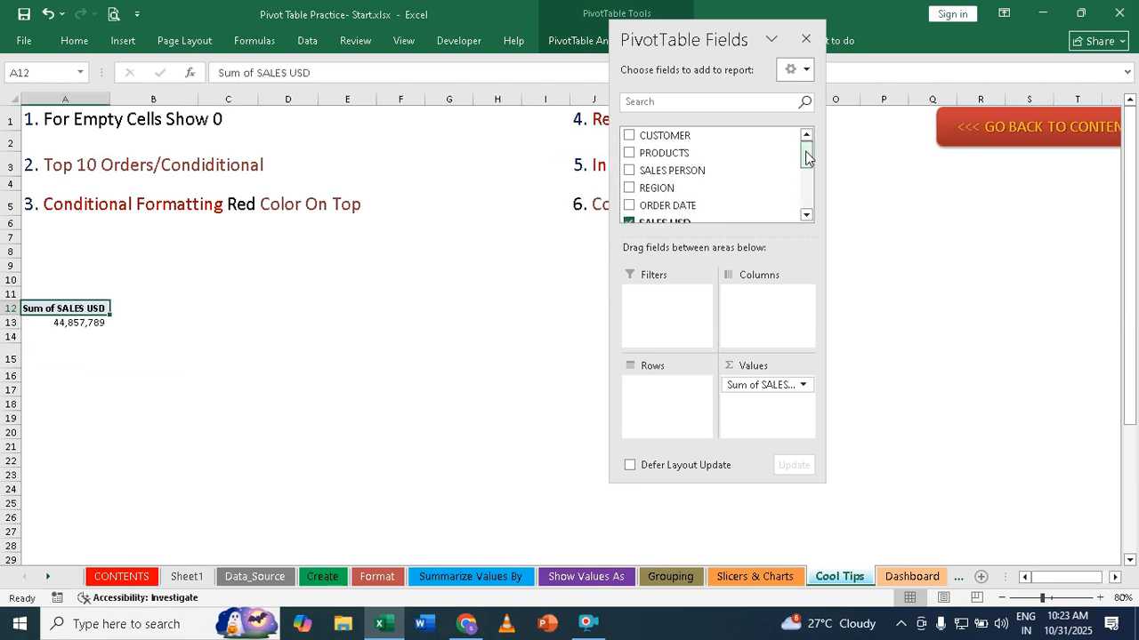
left_click_drag(668, 170, 656, 400)
left_click_drag(665, 193, 767, 305)
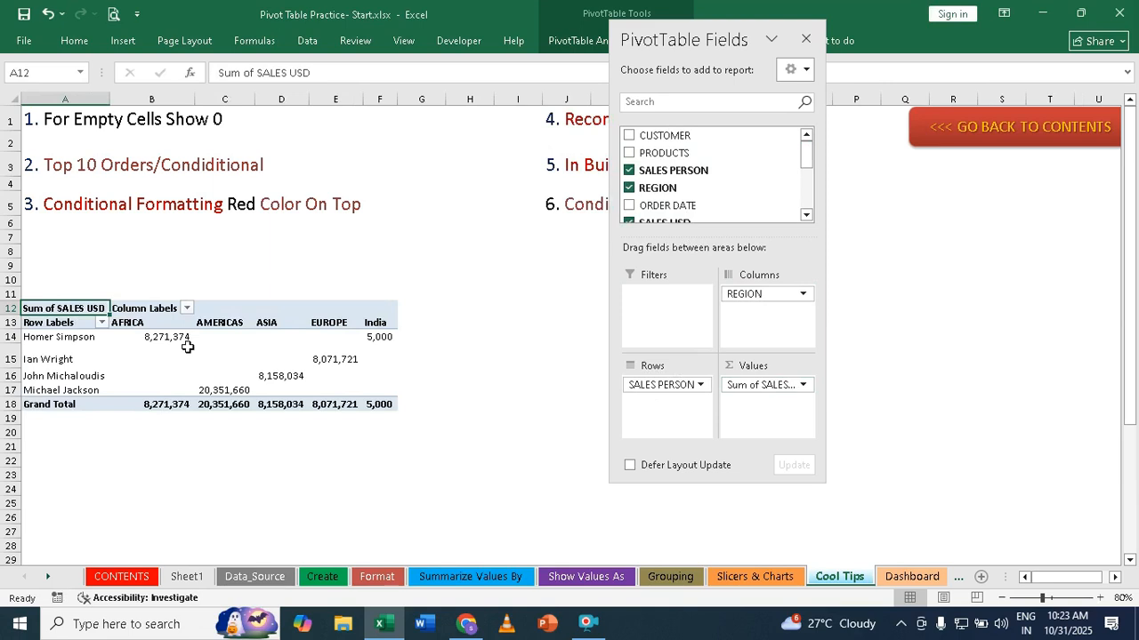
Examine the blank value cells in the PivotTable's row 15 alongside the "For Empty Cells Show 0" tip.
left_click(1100, 598)
left_click(1100, 599)
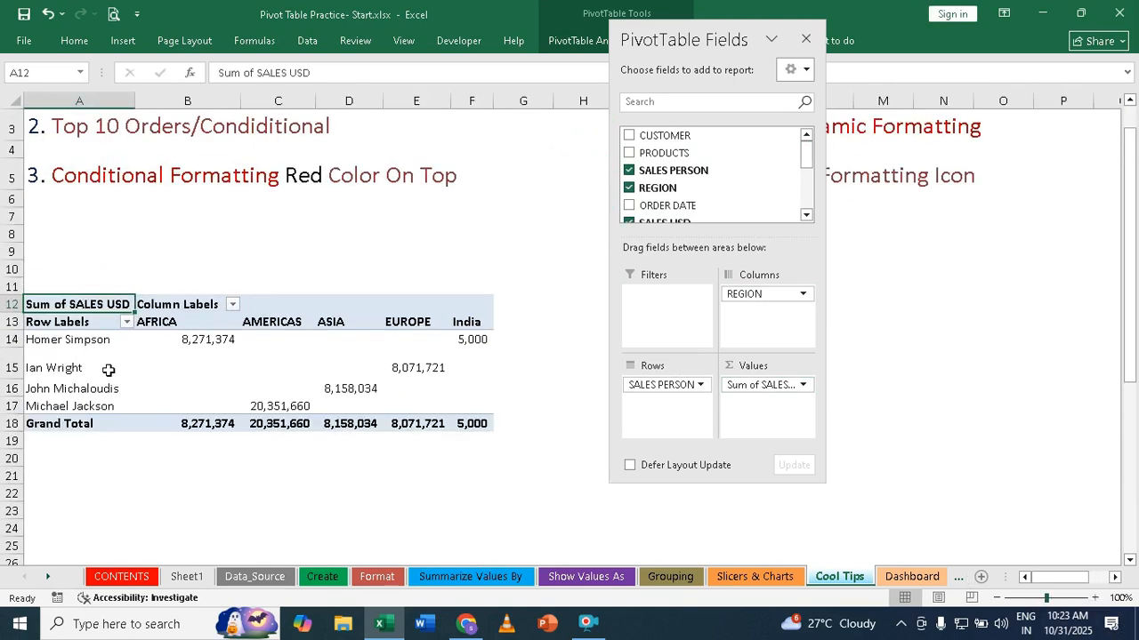
left_click(210, 377)
left_click(322, 358)
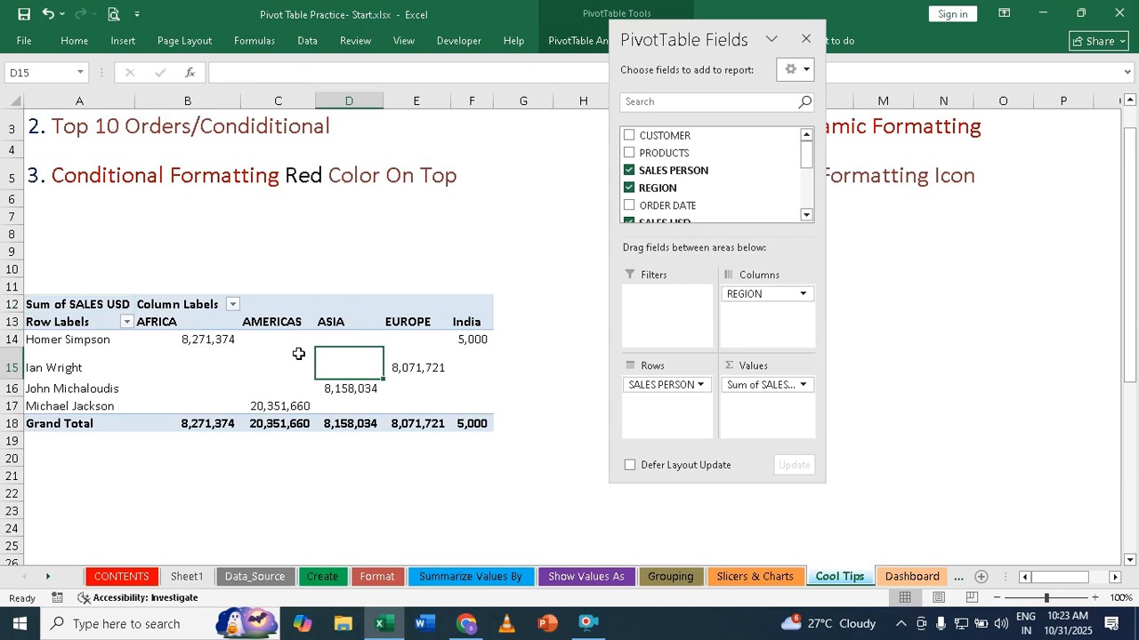
mouse_move(299, 354)
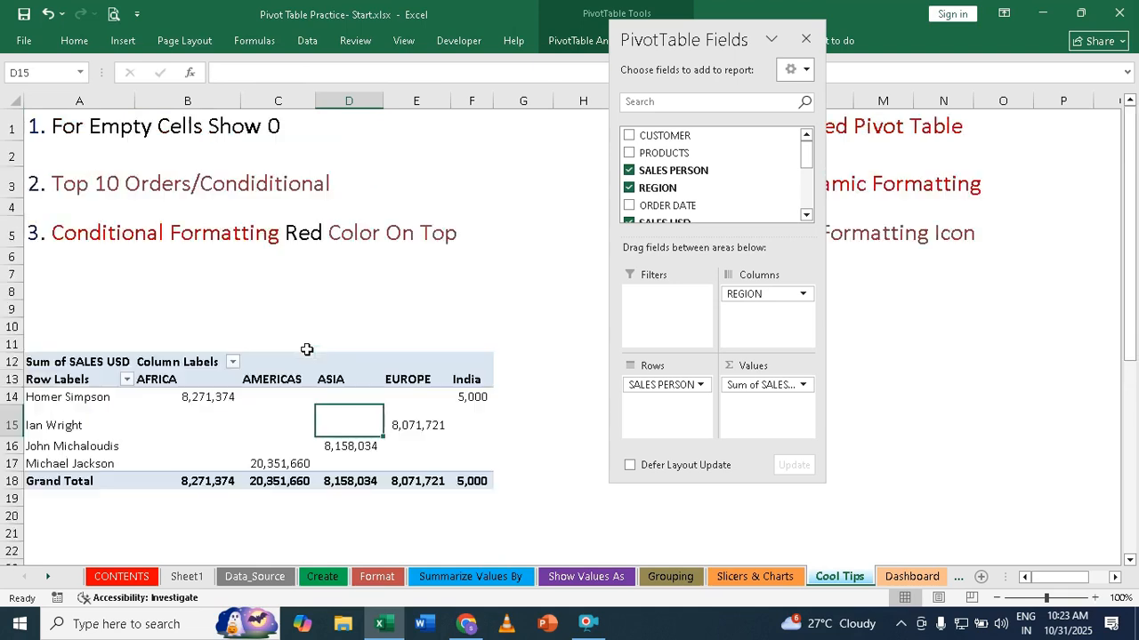
scroll(306, 351, "up", 1)
mouse_move(213, 434)
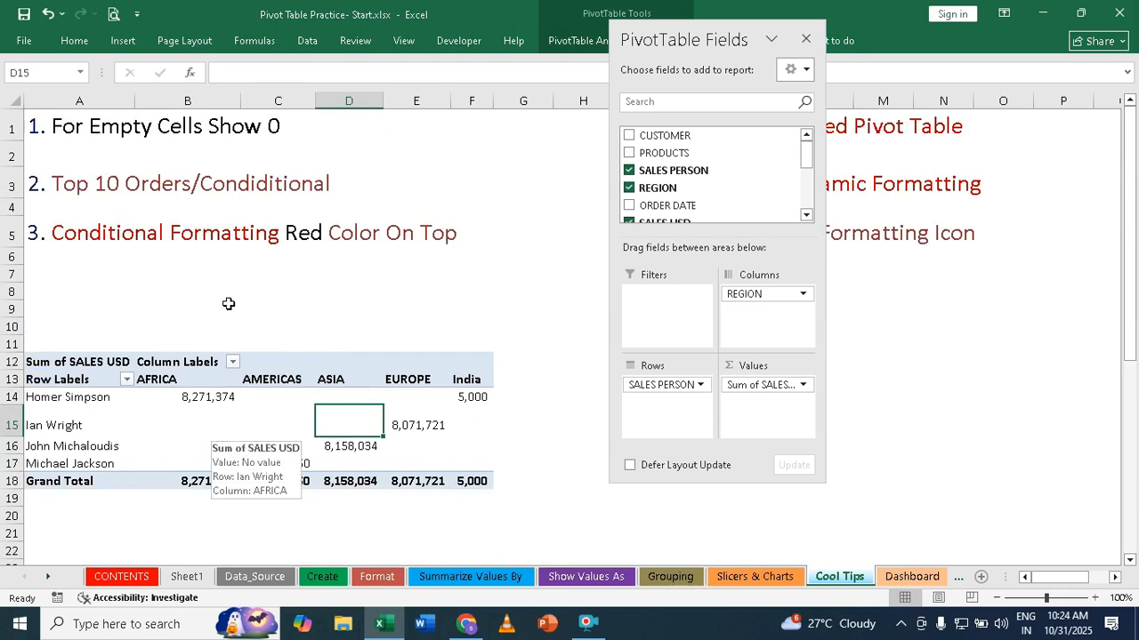
left_click(202, 420)
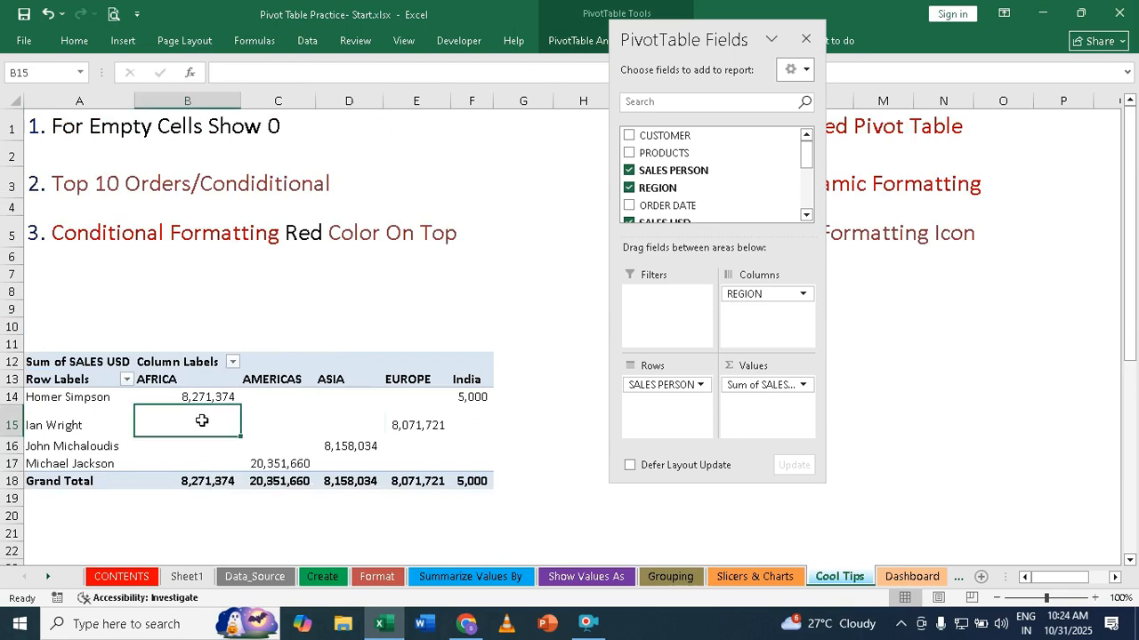
left_click(296, 429)
left_click(369, 411)
left_click(250, 421)
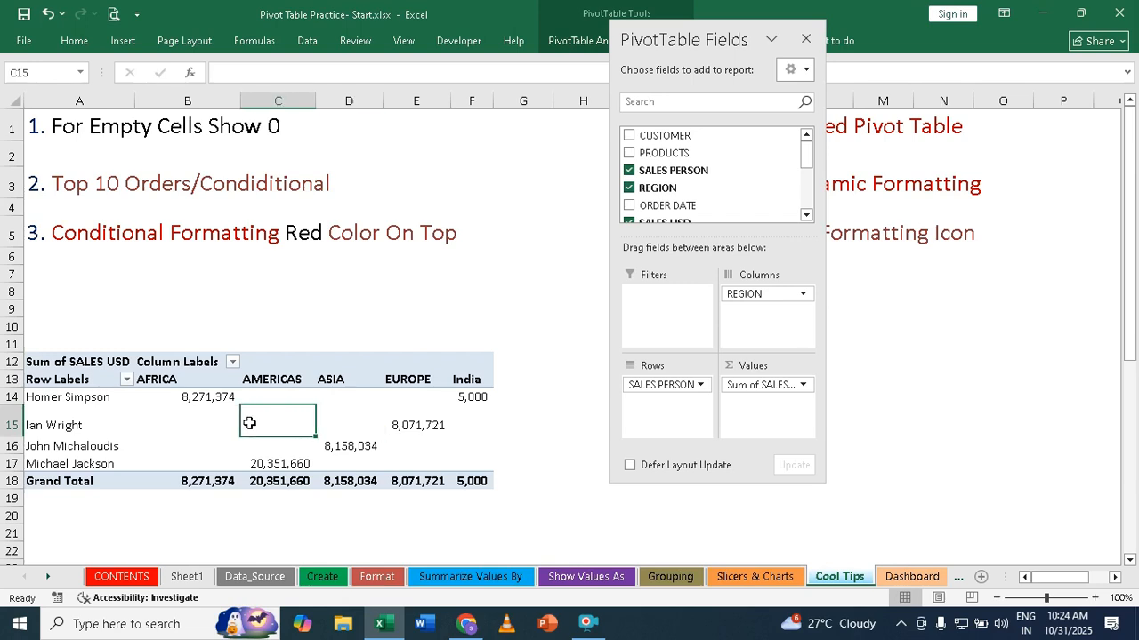
Set the PivotTable options to show 0 for empty cells.
left_click_drag(693, 30, 859, 99)
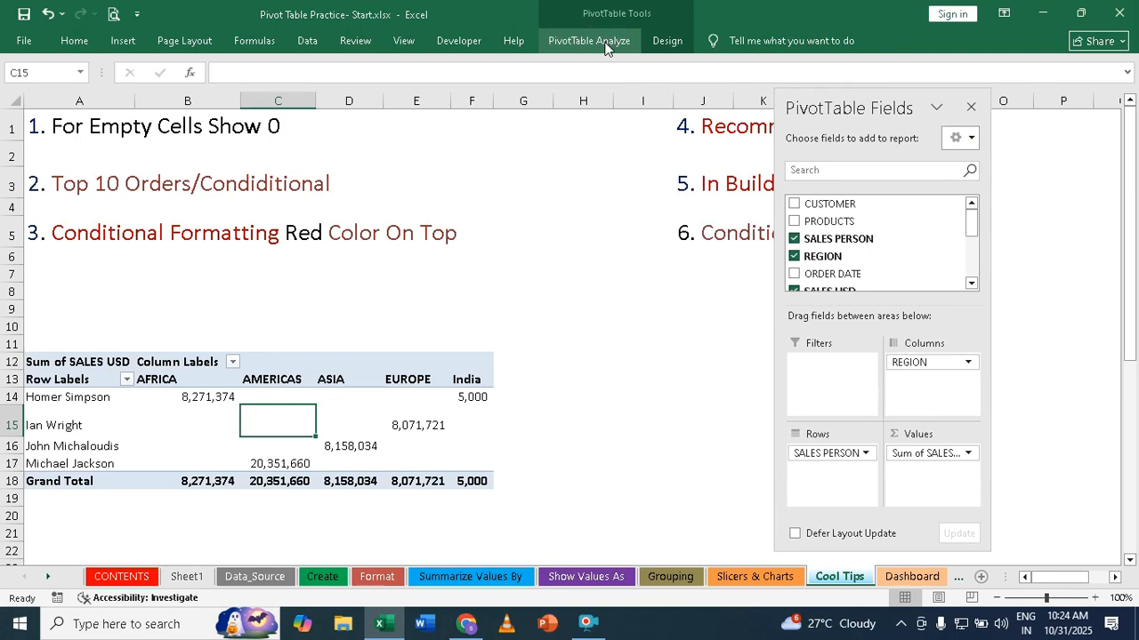
left_click(605, 42)
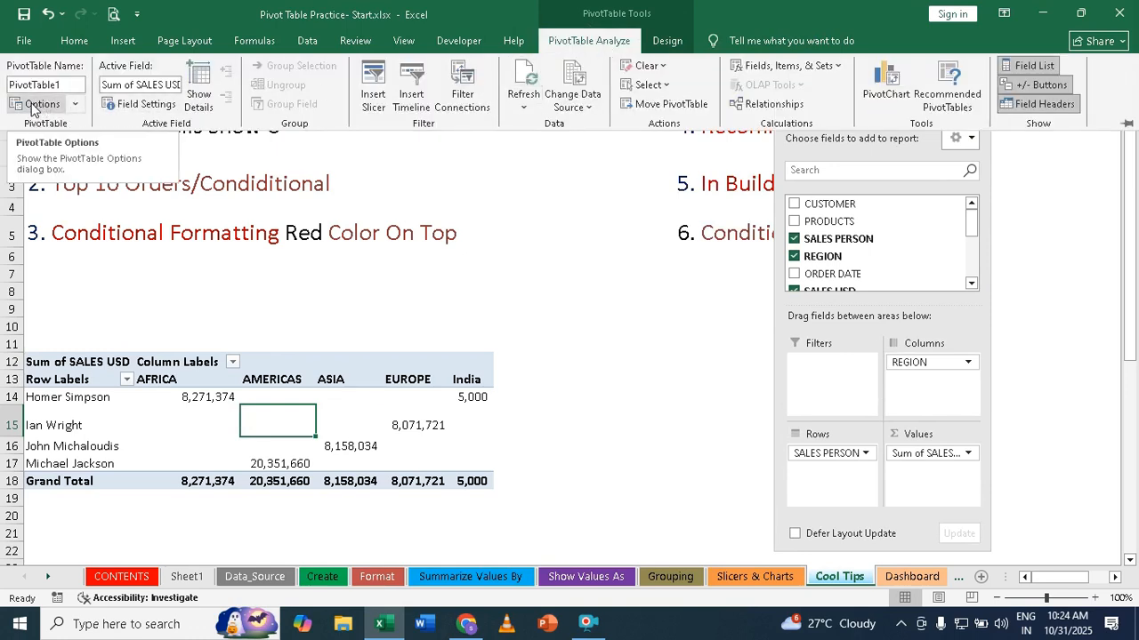
left_click(36, 105)
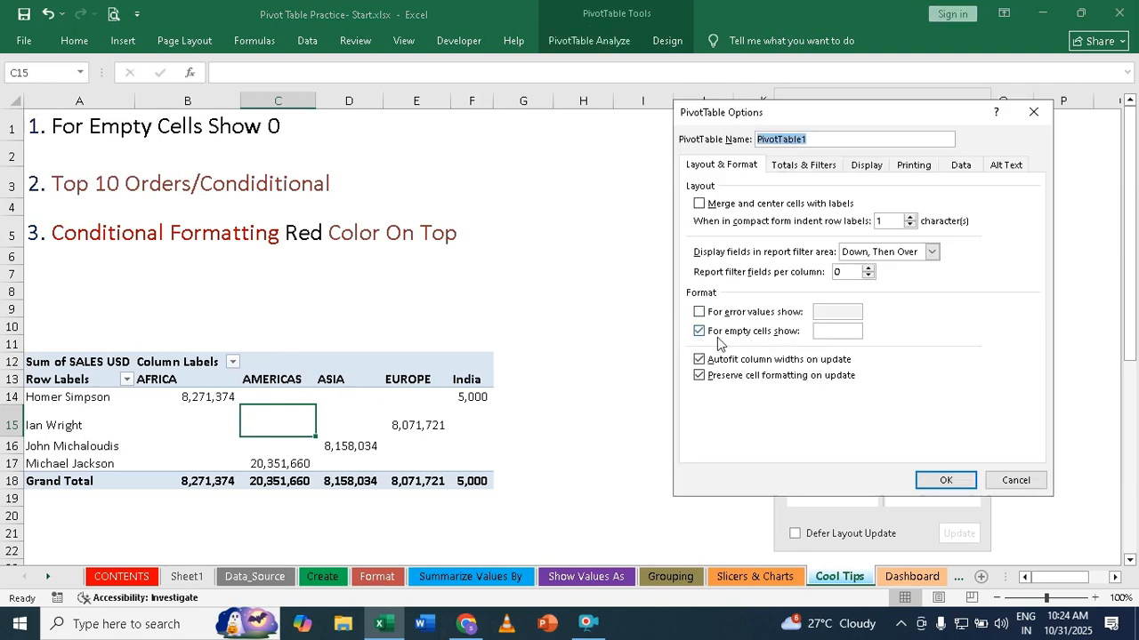
left_click(829, 331)
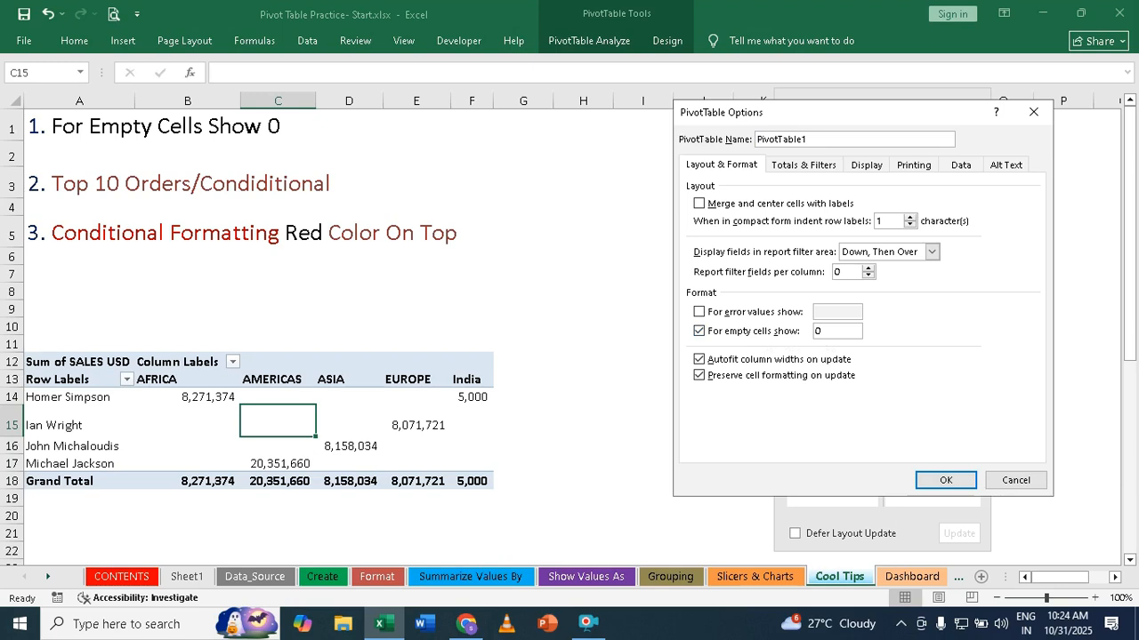
left_click(946, 480)
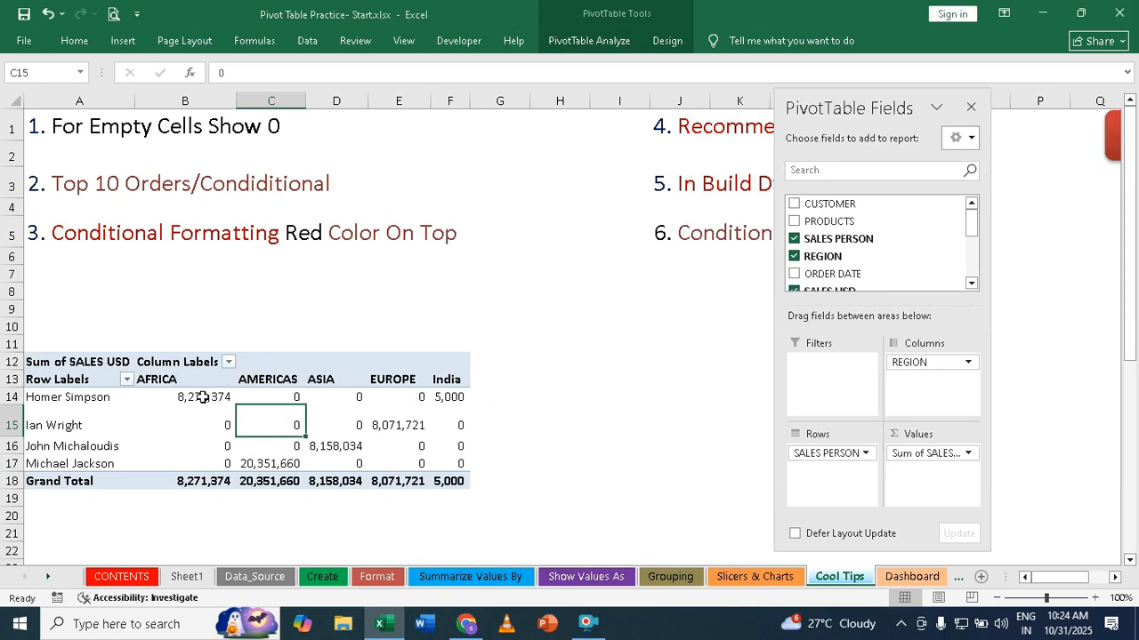
Center-align the PivotTable values in cells B14:F17.
left_click_drag(200, 398, 450, 464)
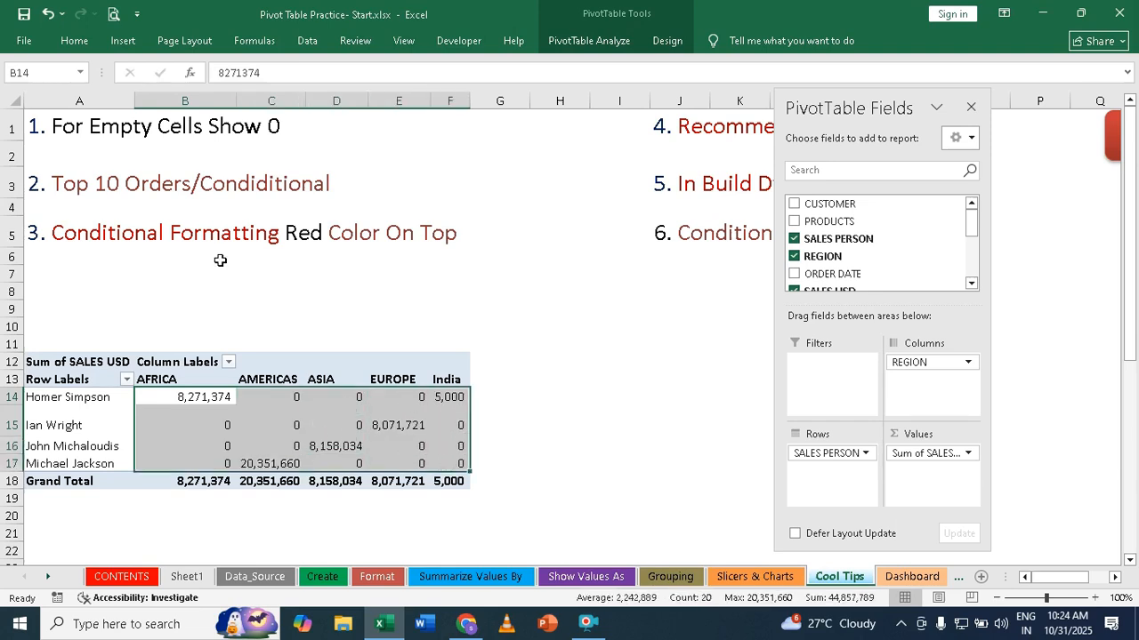
left_click(74, 42)
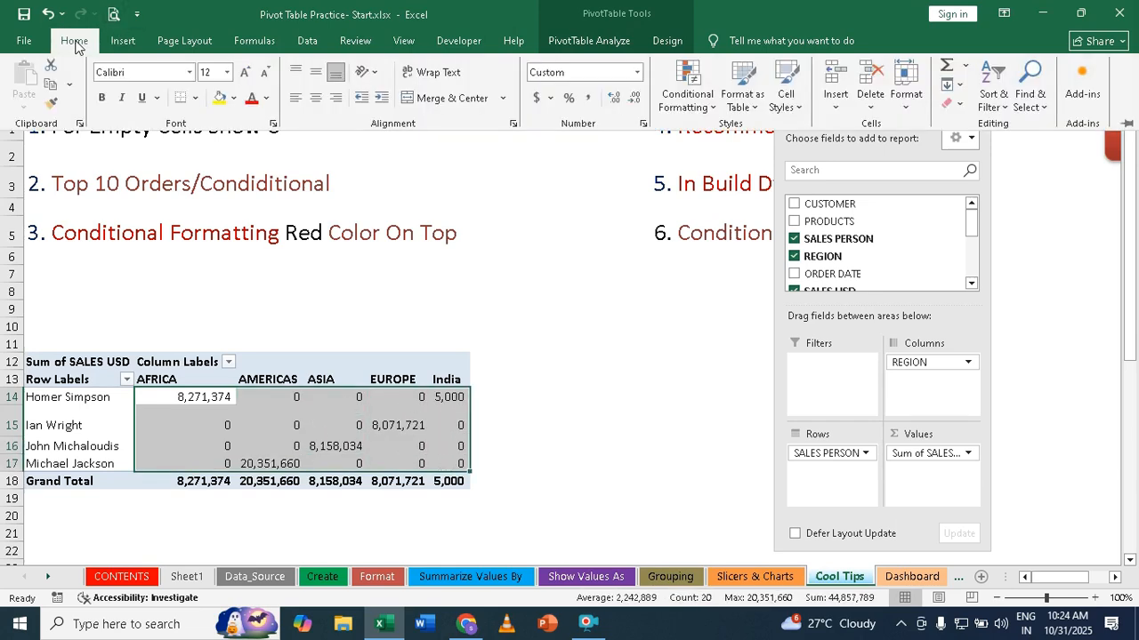
left_click(314, 101)
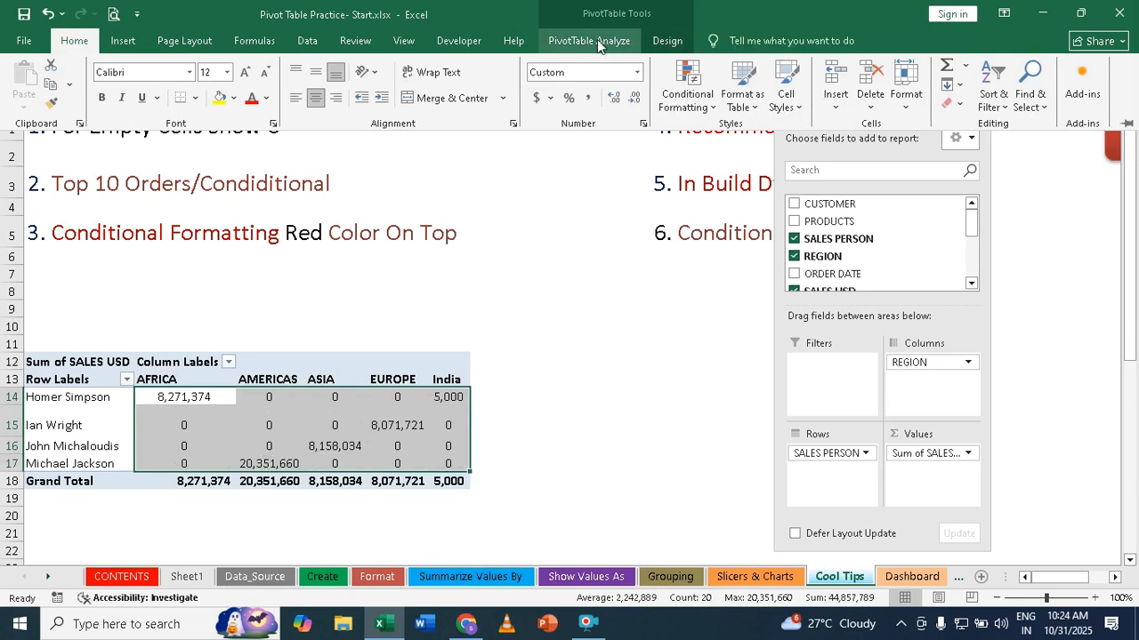
Set the PivotTable options to show "nil" for empty cells.
left_click(335, 397)
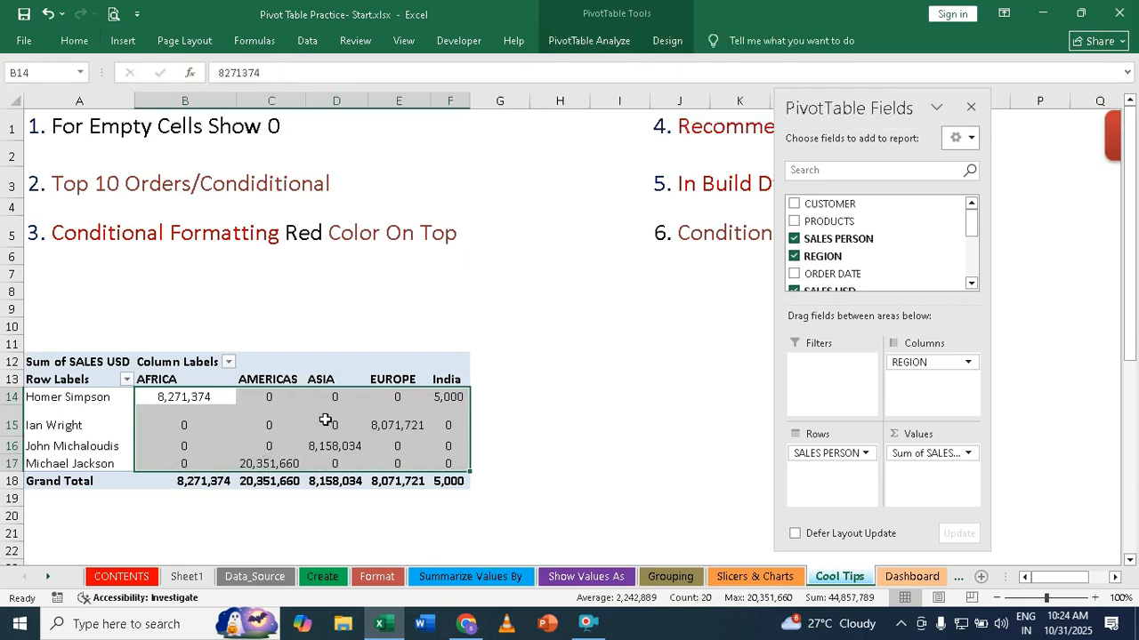
left_click(325, 419)
left_click(610, 42)
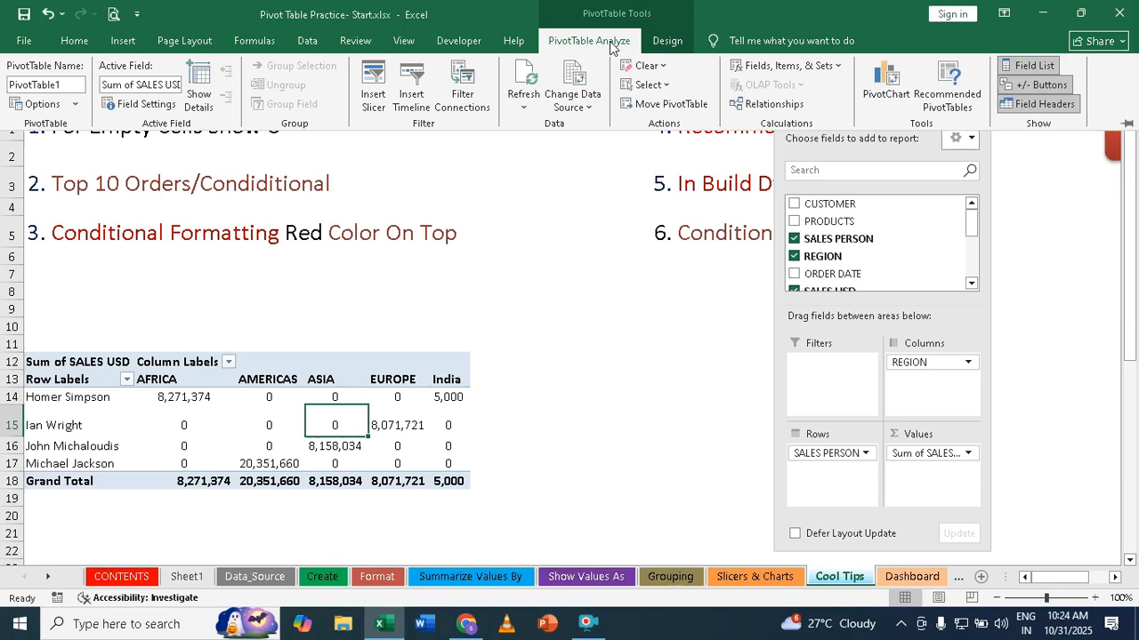
left_click(43, 105)
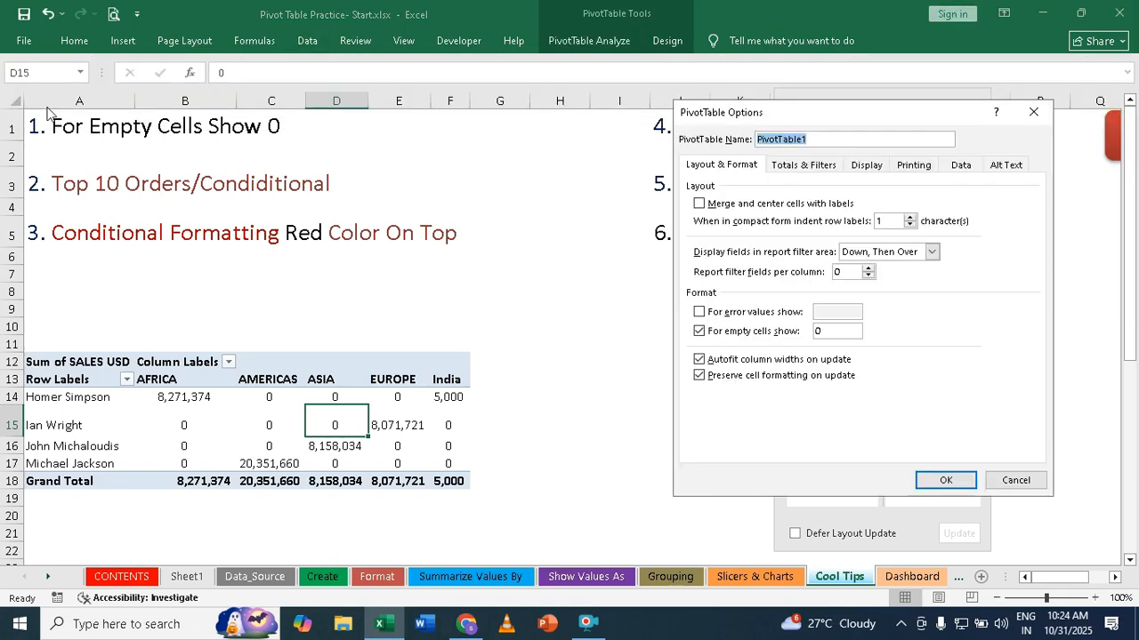
left_click(841, 332)
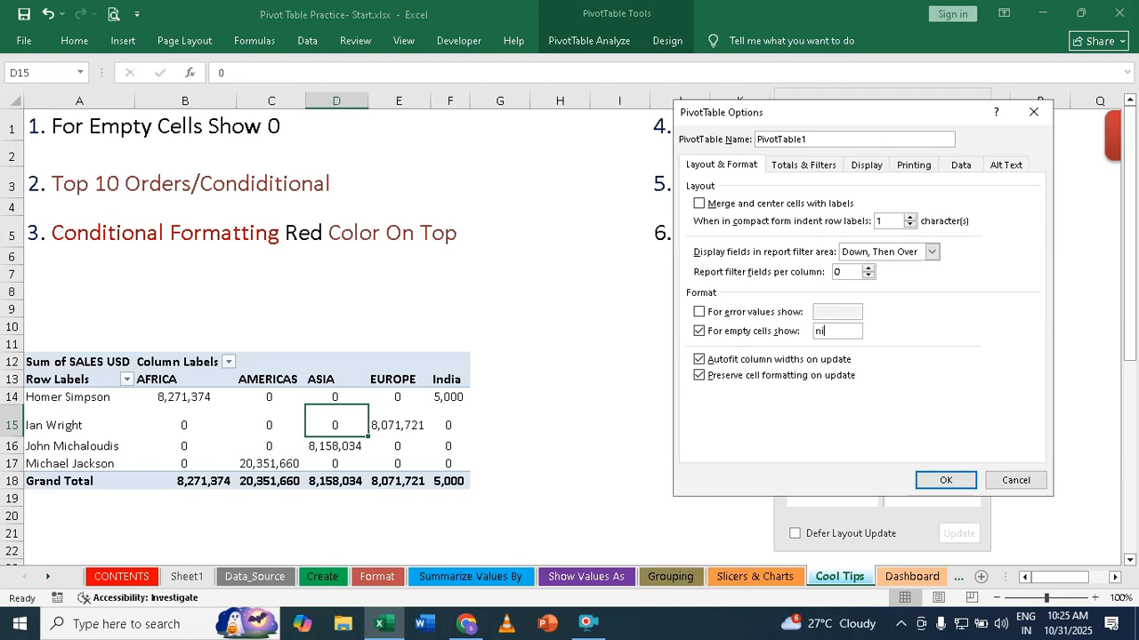
left_click(943, 481)
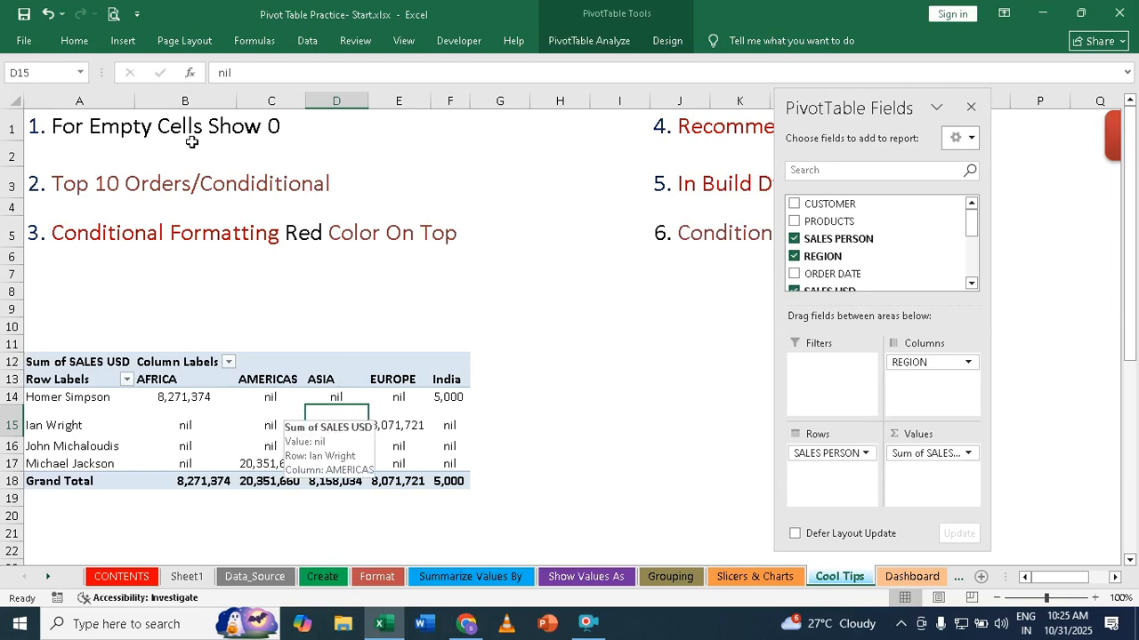
Replace the PivotTable's text for empty cells with a dash ("-").
left_click(609, 43)
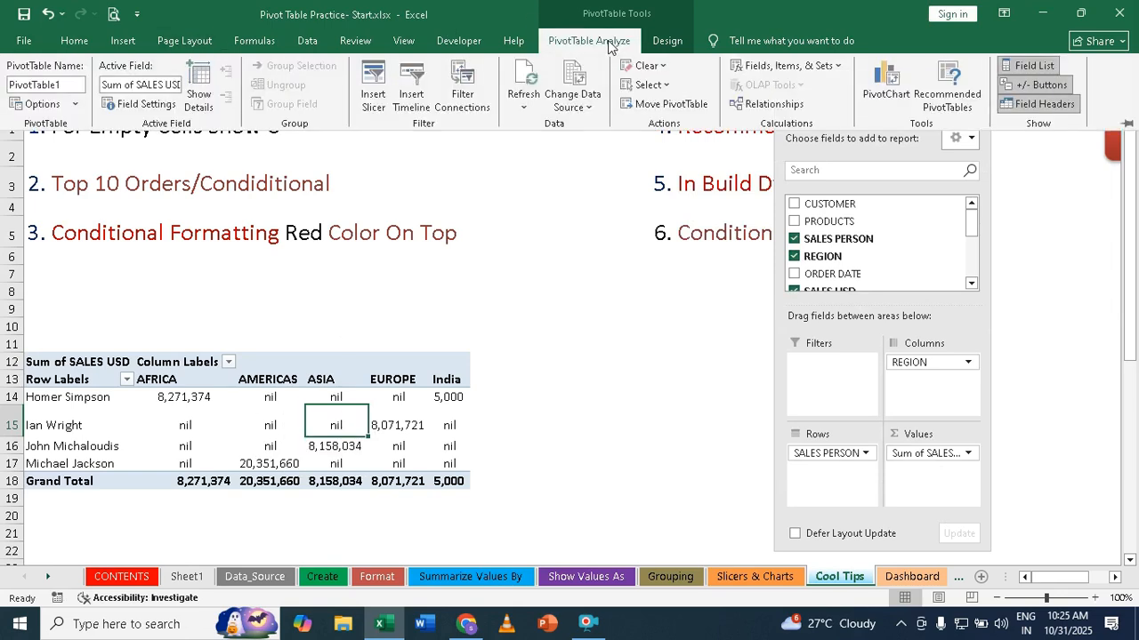
left_click(42, 103)
left_click(838, 331)
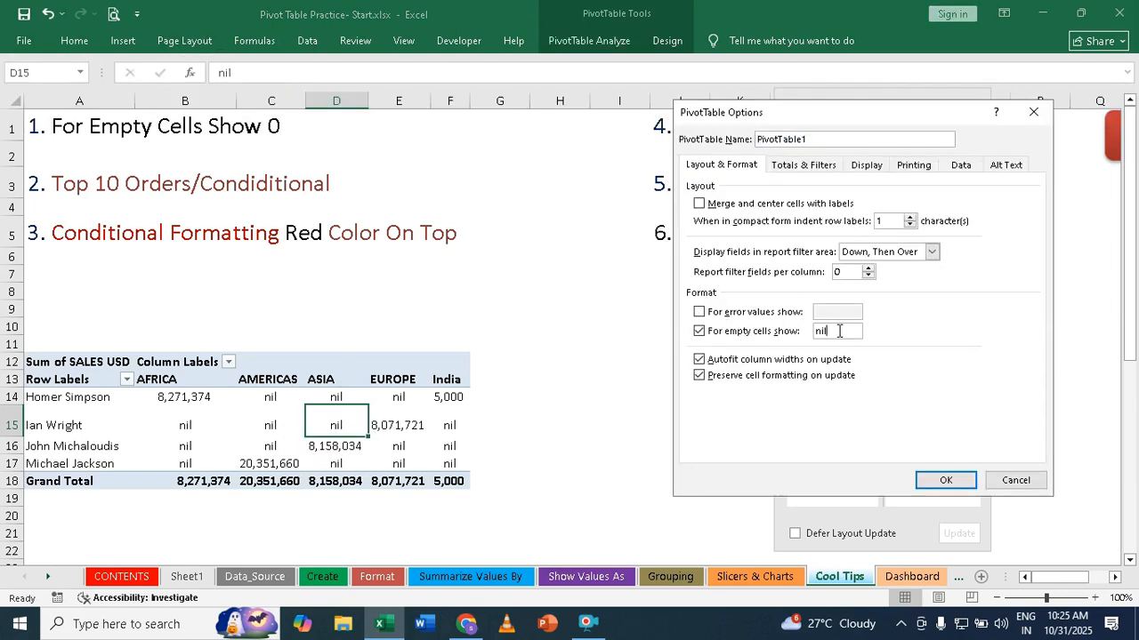
key("BackSpace")
key("BackSpace")
left_click(945, 480)
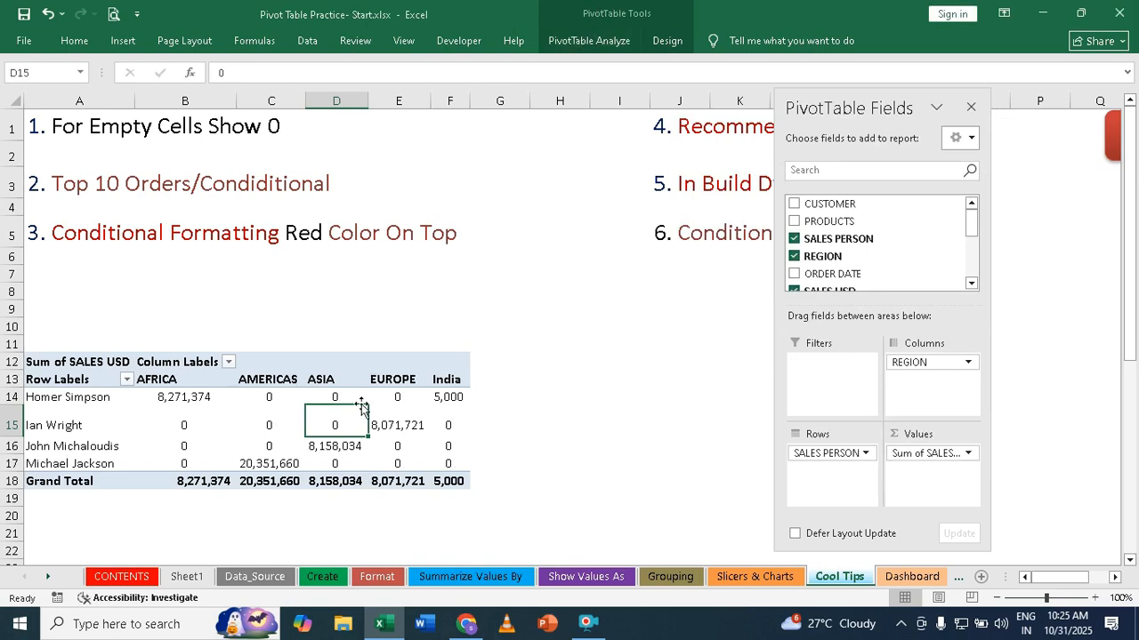
Clear the text for empty cells in the PivotTable options so that those cells show blank.
left_click(587, 42)
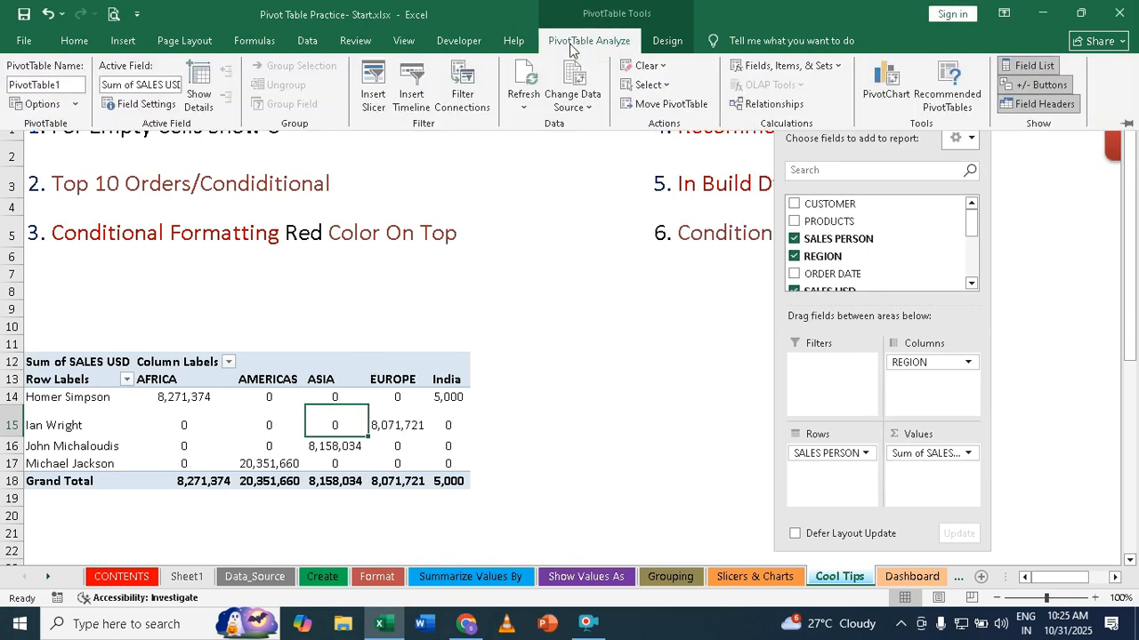
left_click(32, 104)
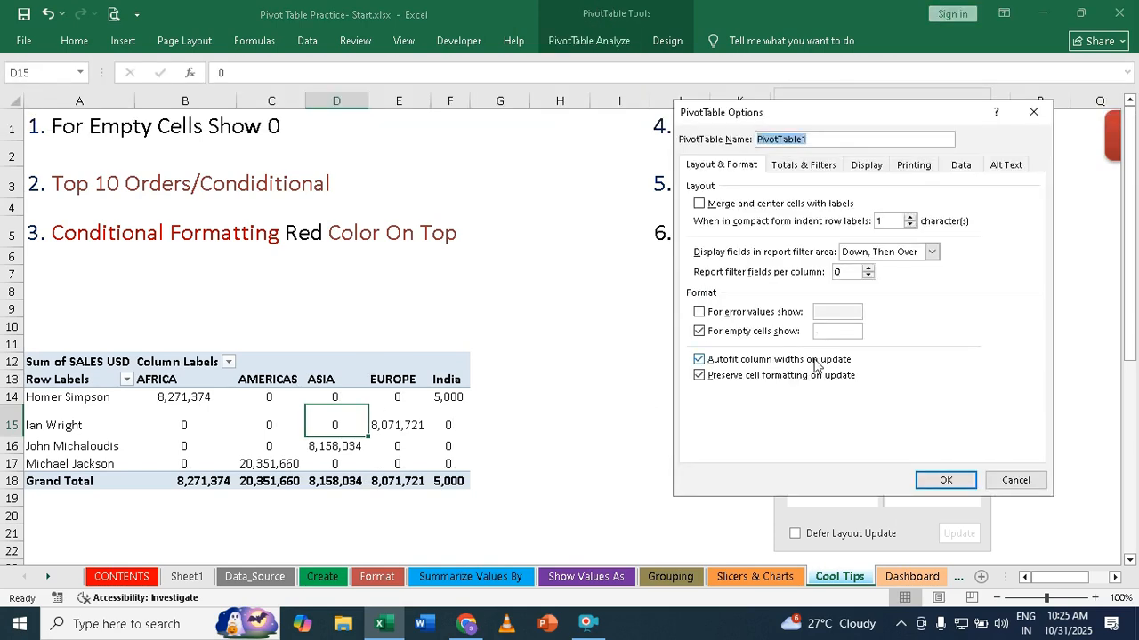
left_click(835, 334)
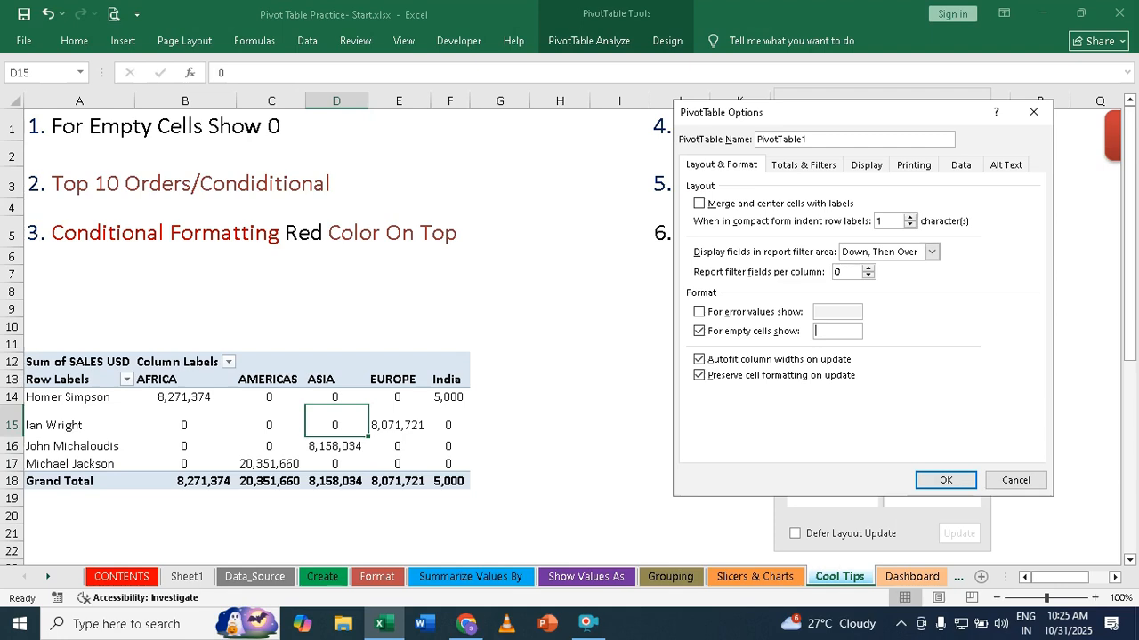
left_click(946, 480)
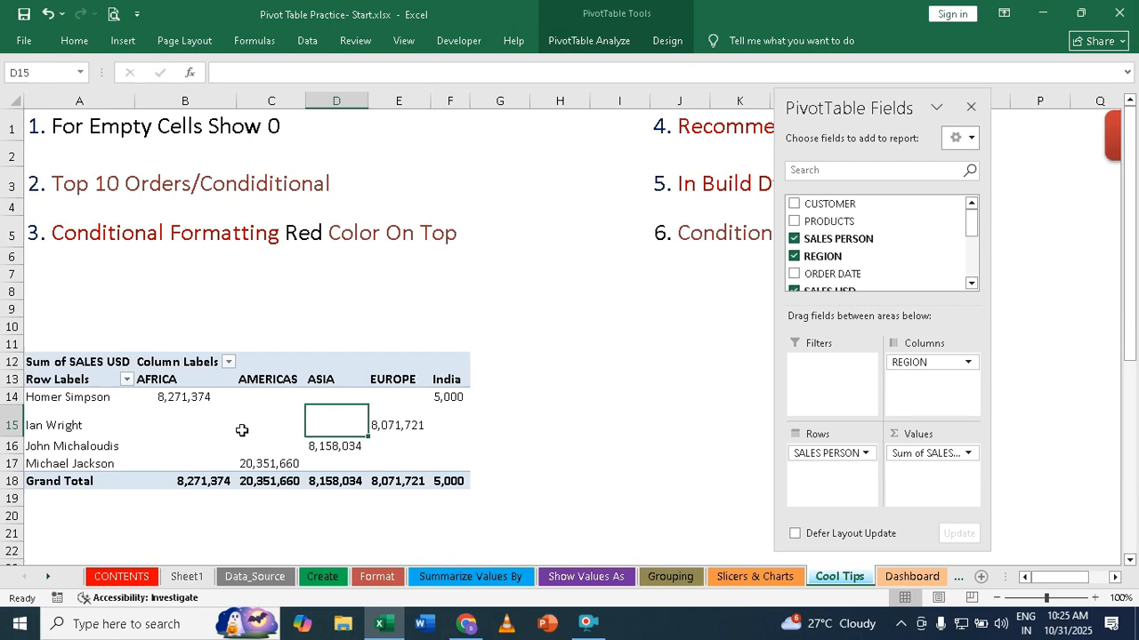
scroll(253, 423, "down", 1)
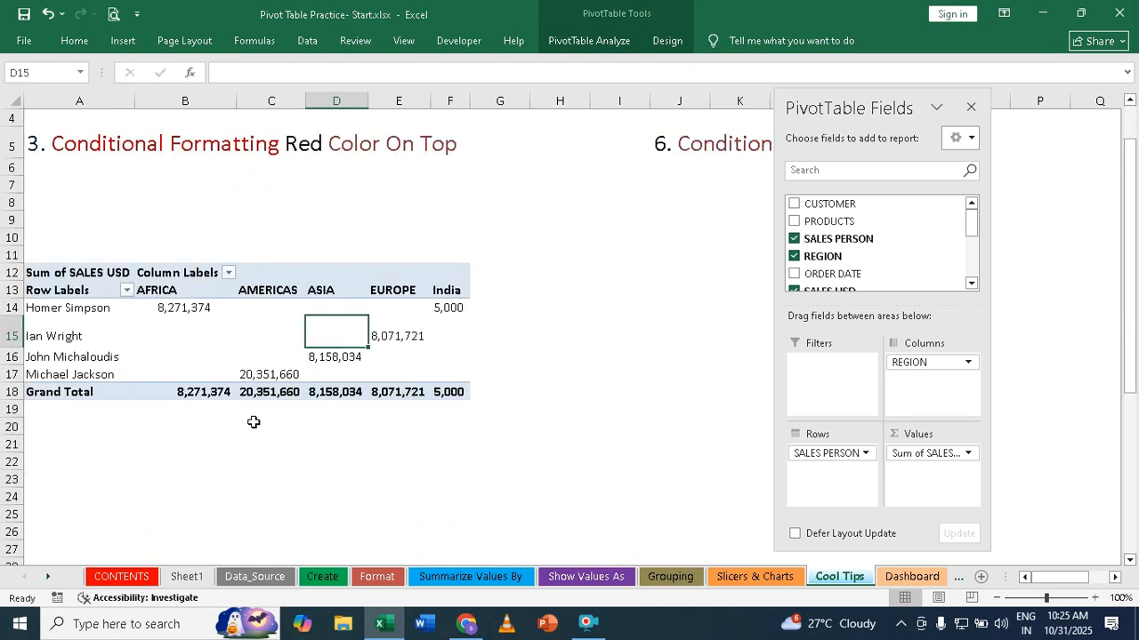
left_click(249, 329)
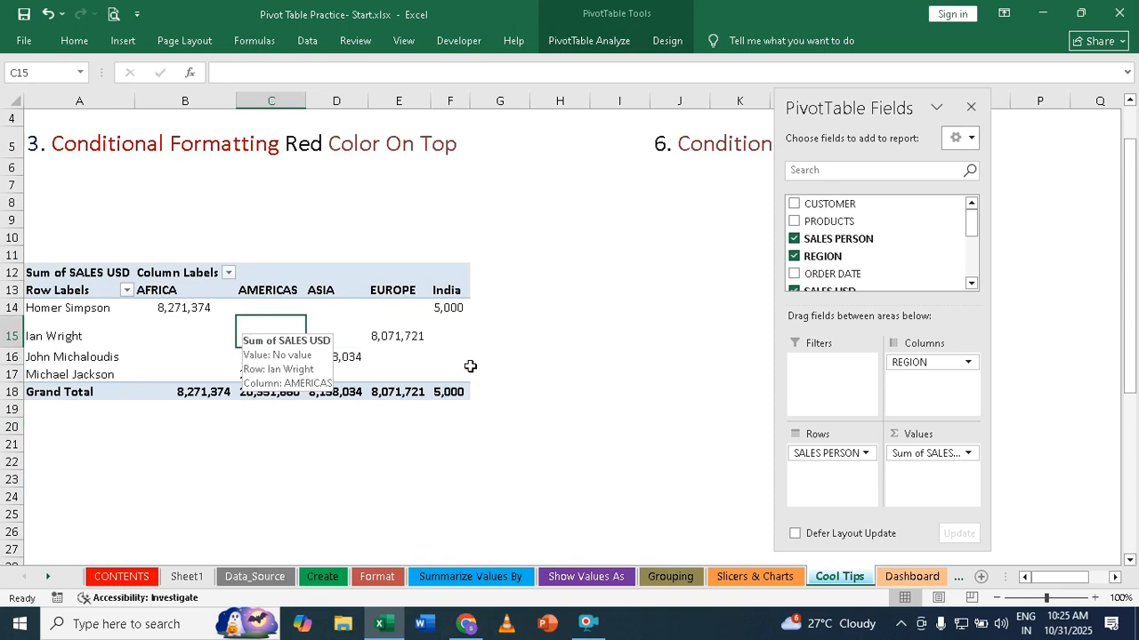
Replace SALES PERSON with CHANNEL PARTNERS in the PivotTable's Rows area and remove REGION from the Columns area.
left_click_drag(828, 454, 661, 441)
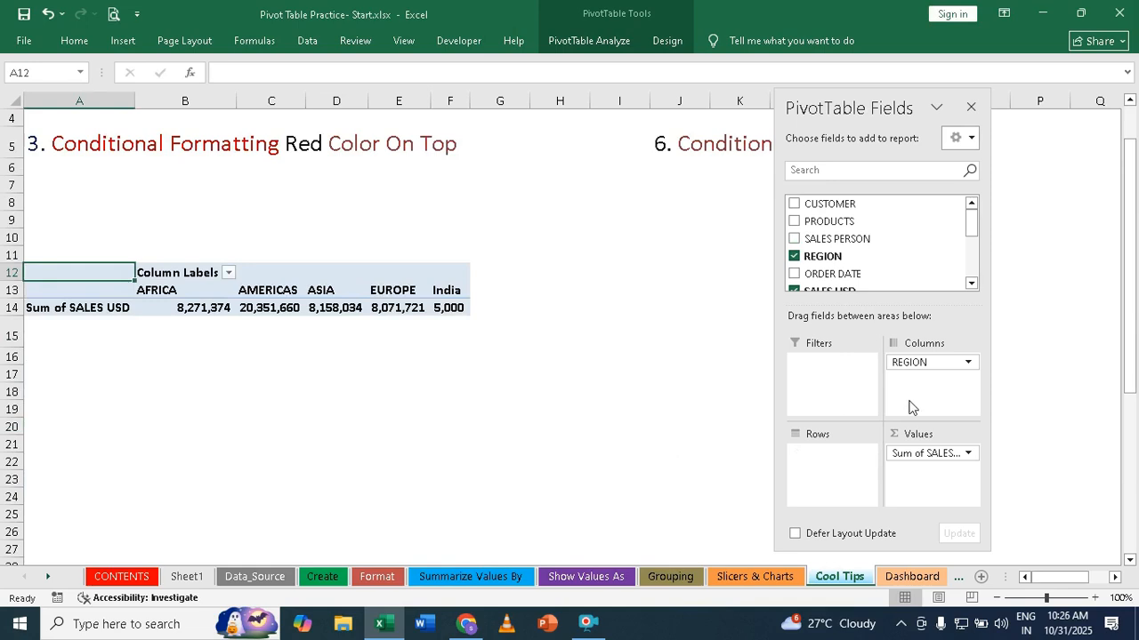
left_click_drag(970, 224, 971, 250)
left_click_drag(851, 280, 836, 474)
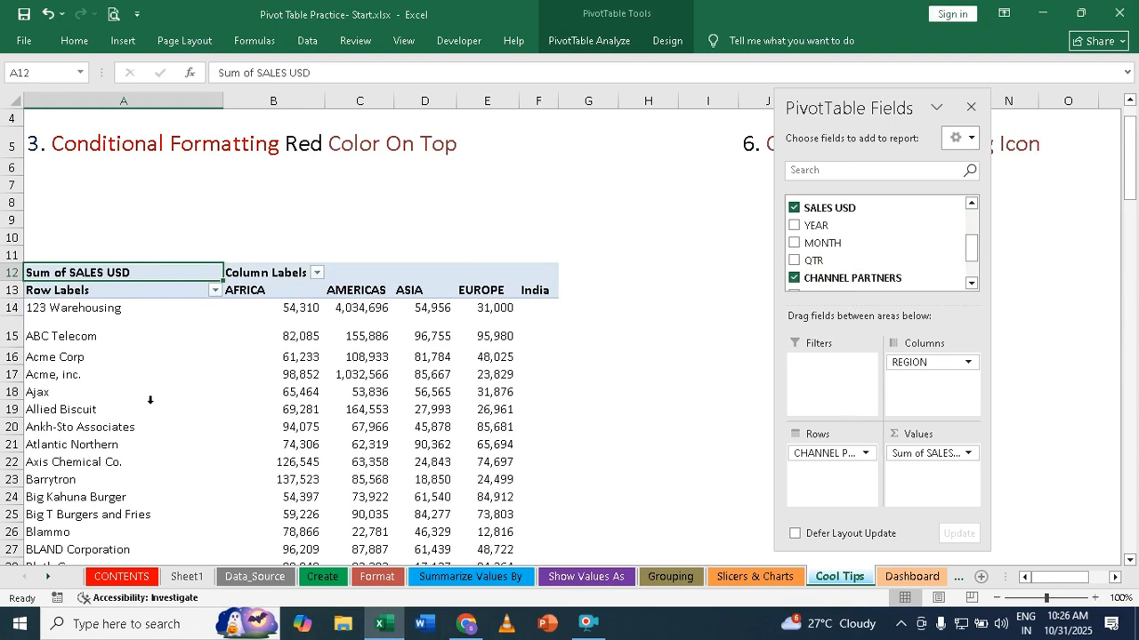
left_click_drag(929, 367, 702, 348)
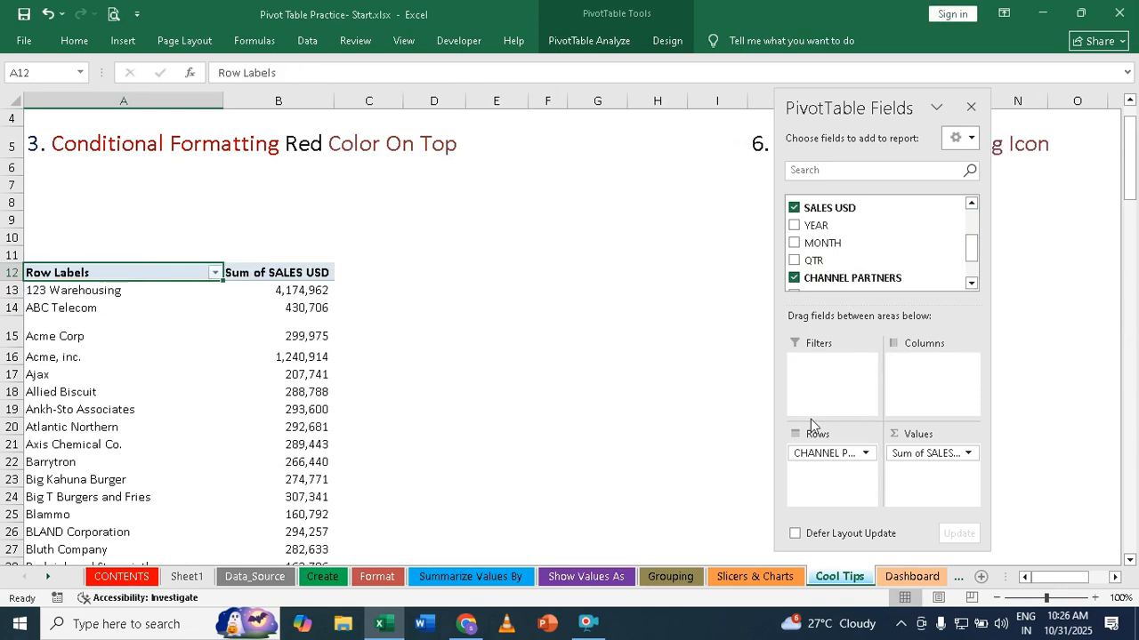
Filter the CHANNEL PARTNERS row labels to the top 10 items by Sum of SALES USD.
scroll(187, 343, "down", 7)
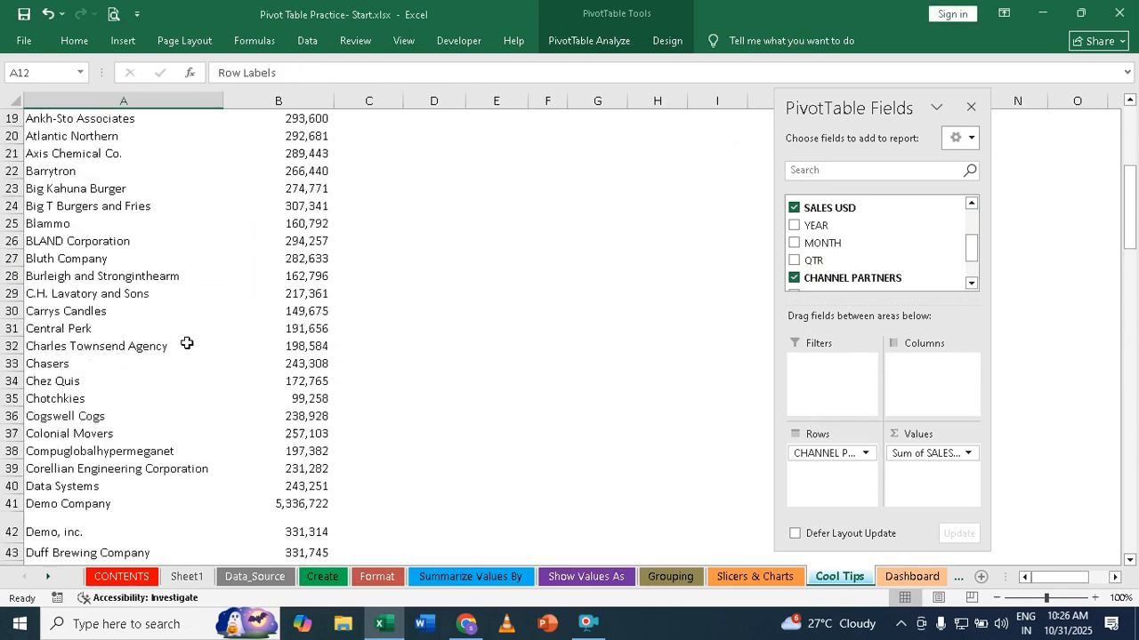
scroll(186, 343, "up", 7)
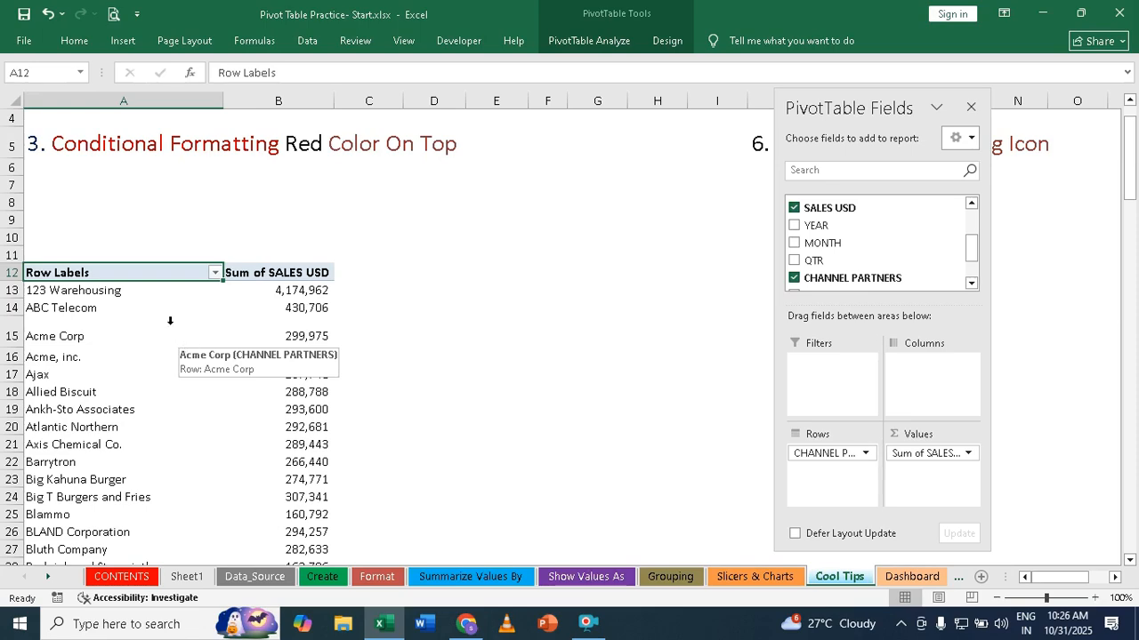
scroll(141, 315, "down", 5)
scroll(142, 313, "up", 4)
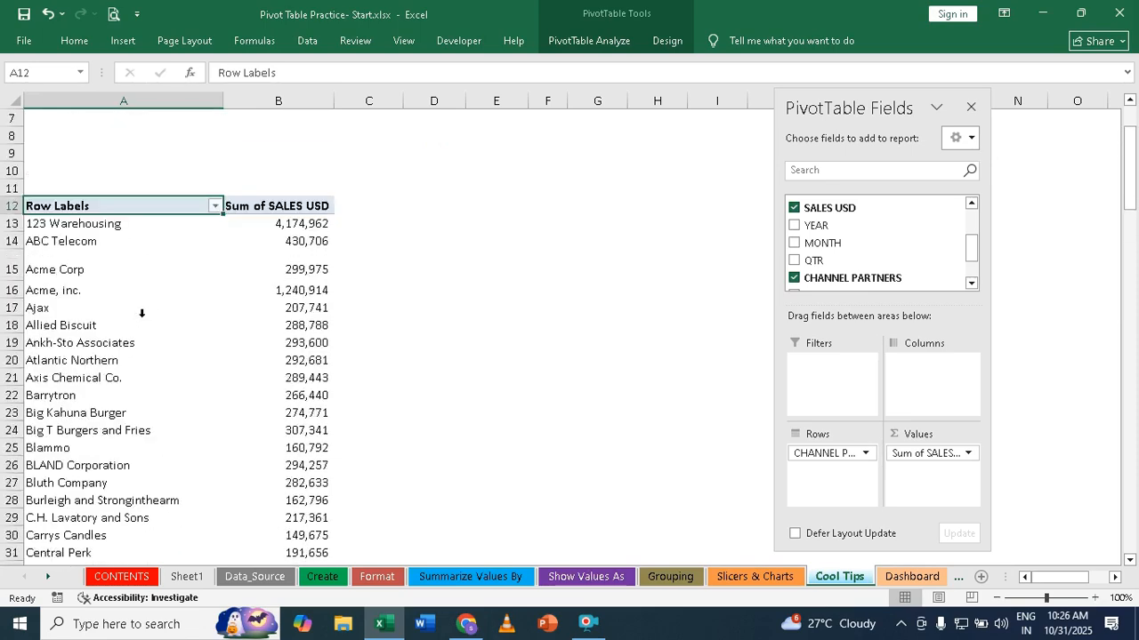
scroll(141, 313, "up", 1)
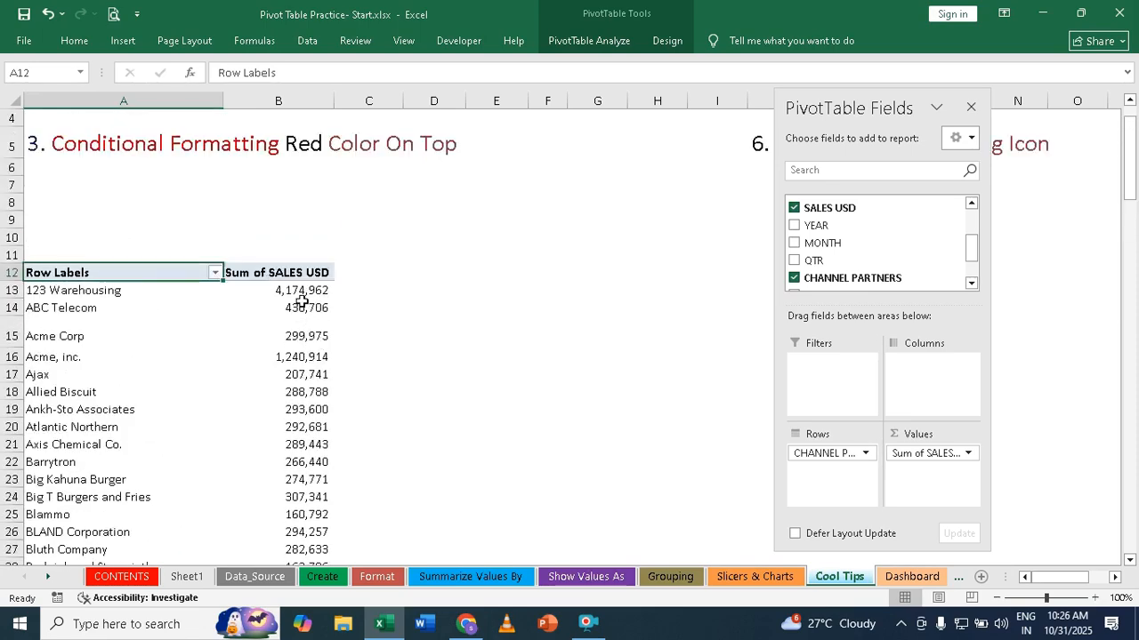
left_click(215, 273)
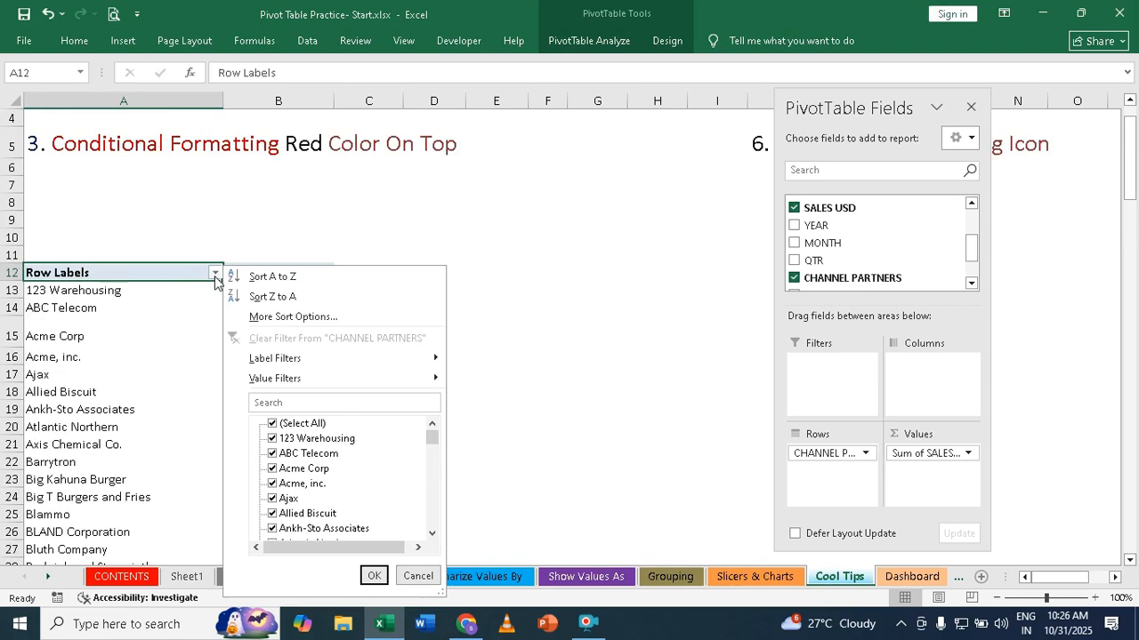
mouse_move(291, 383)
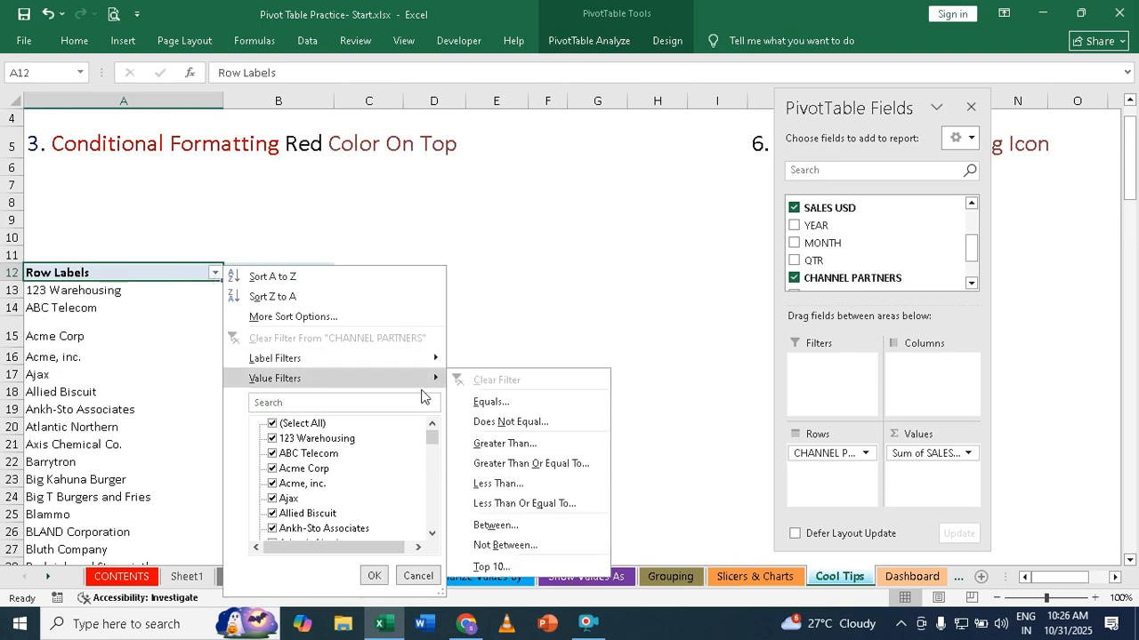
left_click(488, 567)
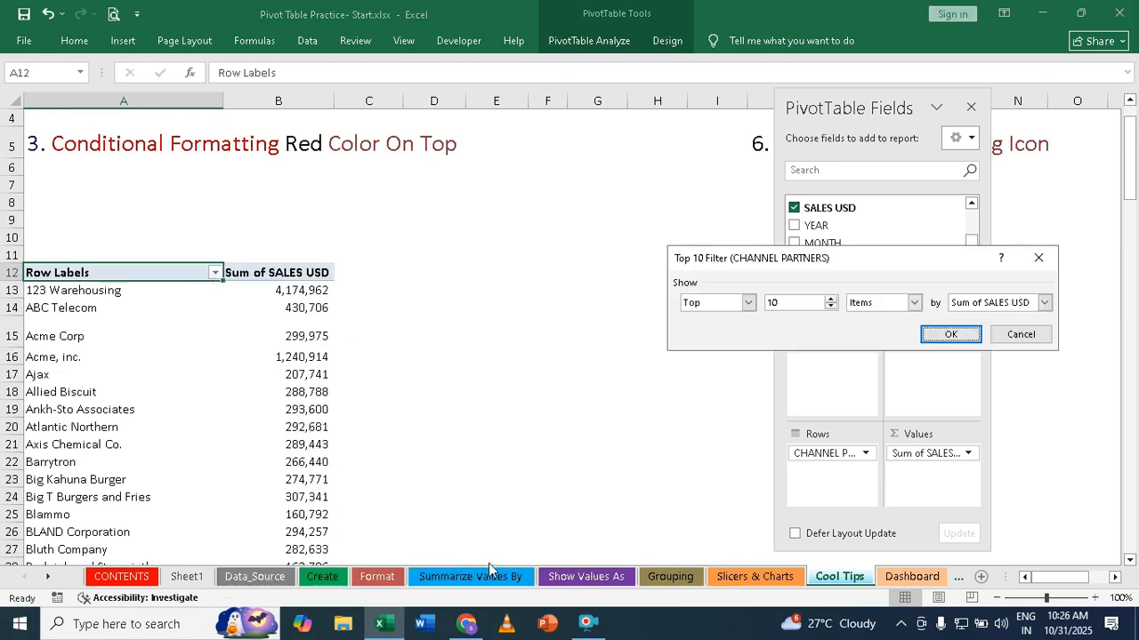
left_click(700, 307)
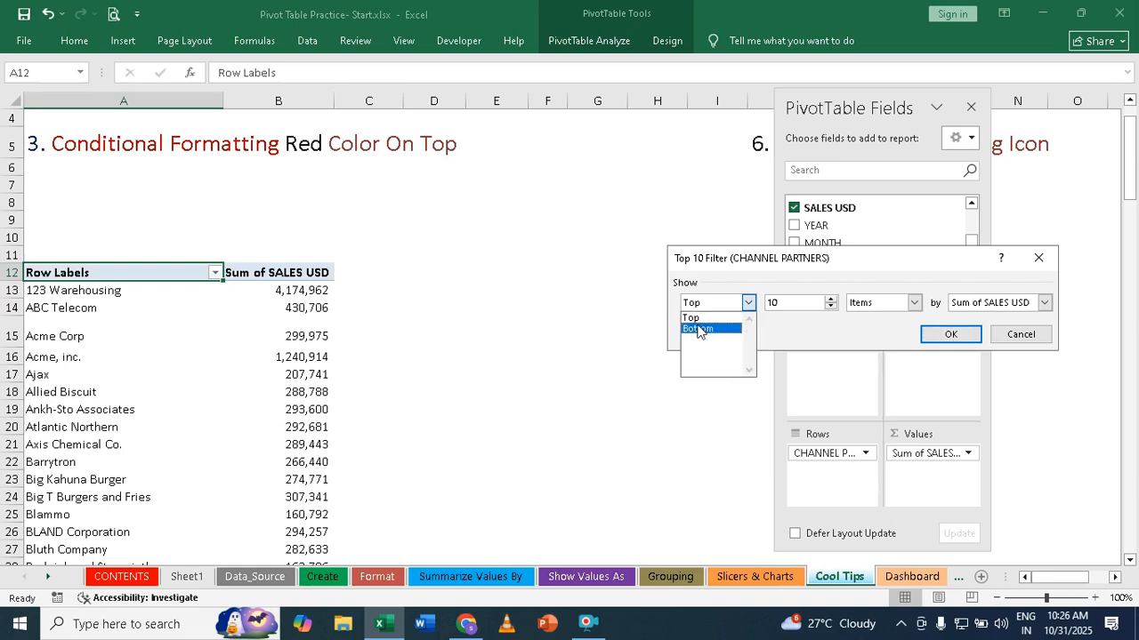
left_click(699, 316)
left_click(791, 302)
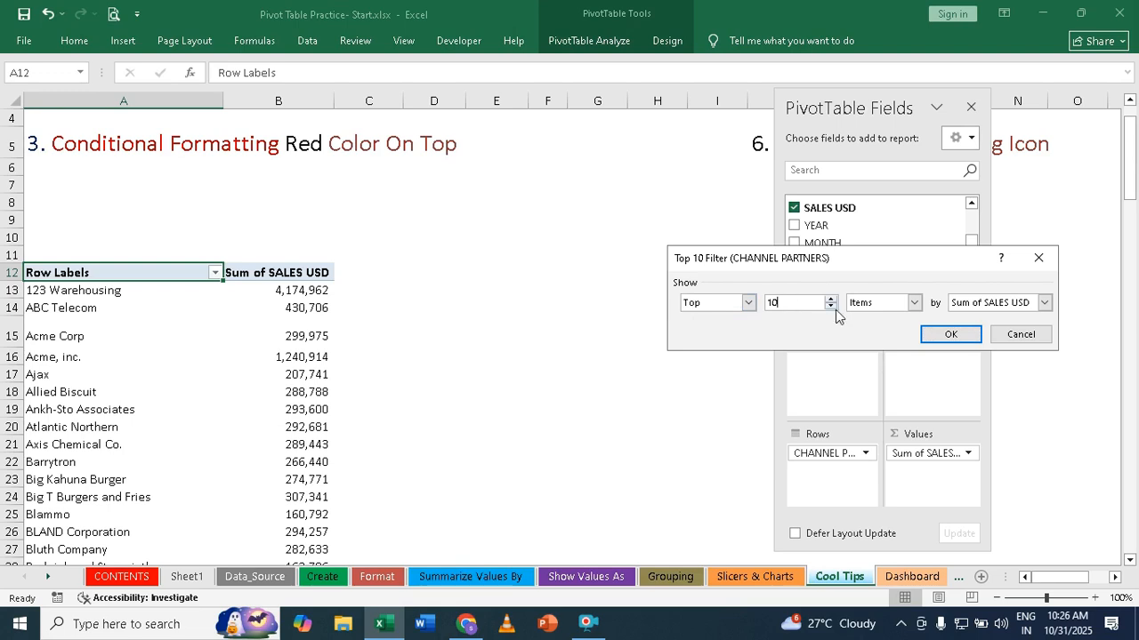
key("BackSpace")
key("BackSpace")
type("3")
left_click(834, 299)
left_click(833, 299)
left_click(833, 299)
left_click(950, 334)
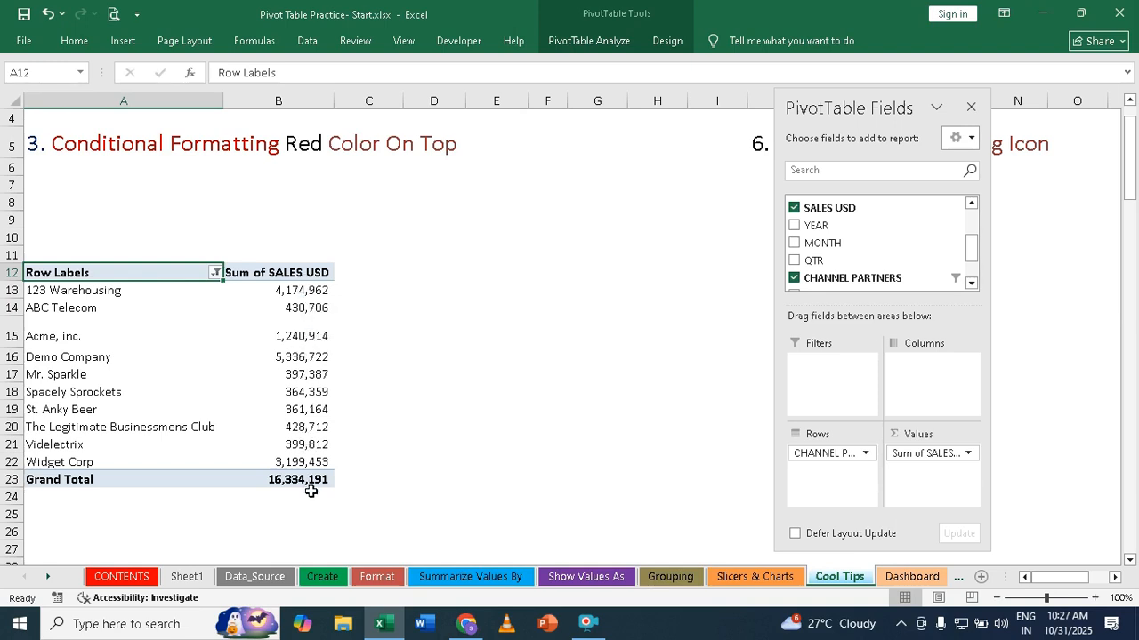
Sort the filtered channel partners by Sum of SALES USD from largest to smallest.
left_click(304, 310)
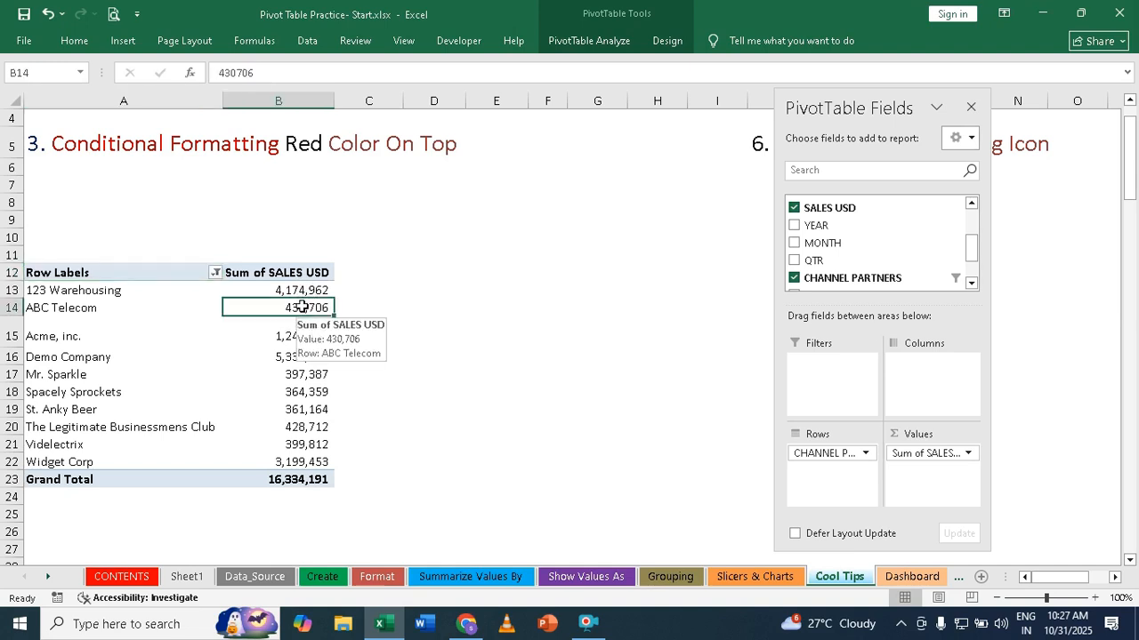
right_click(303, 307)
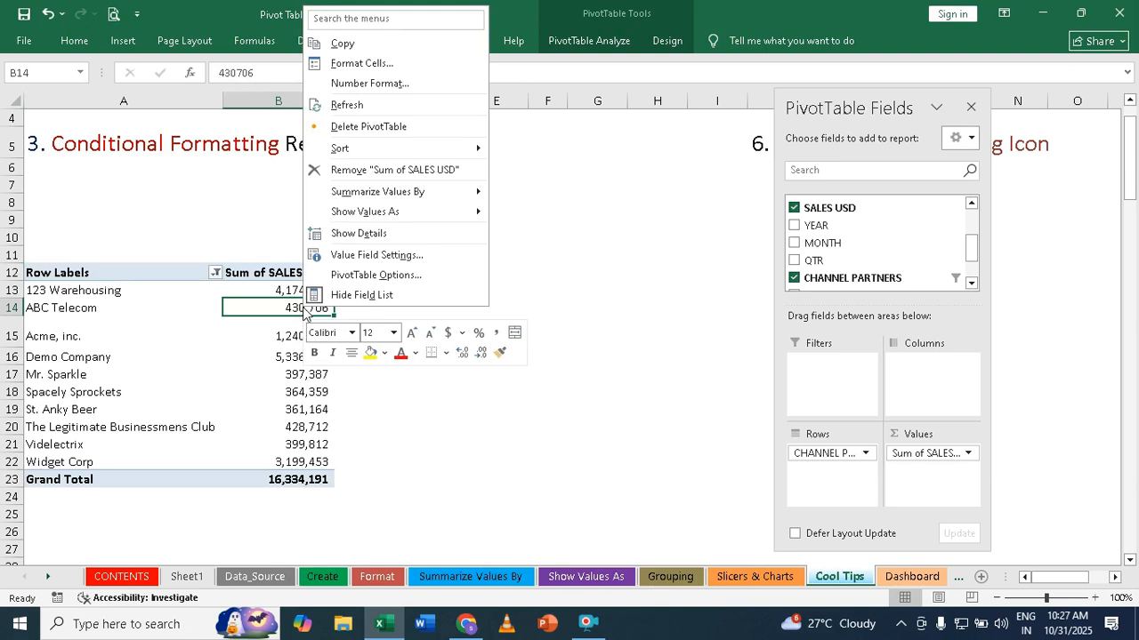
mouse_move(357, 149)
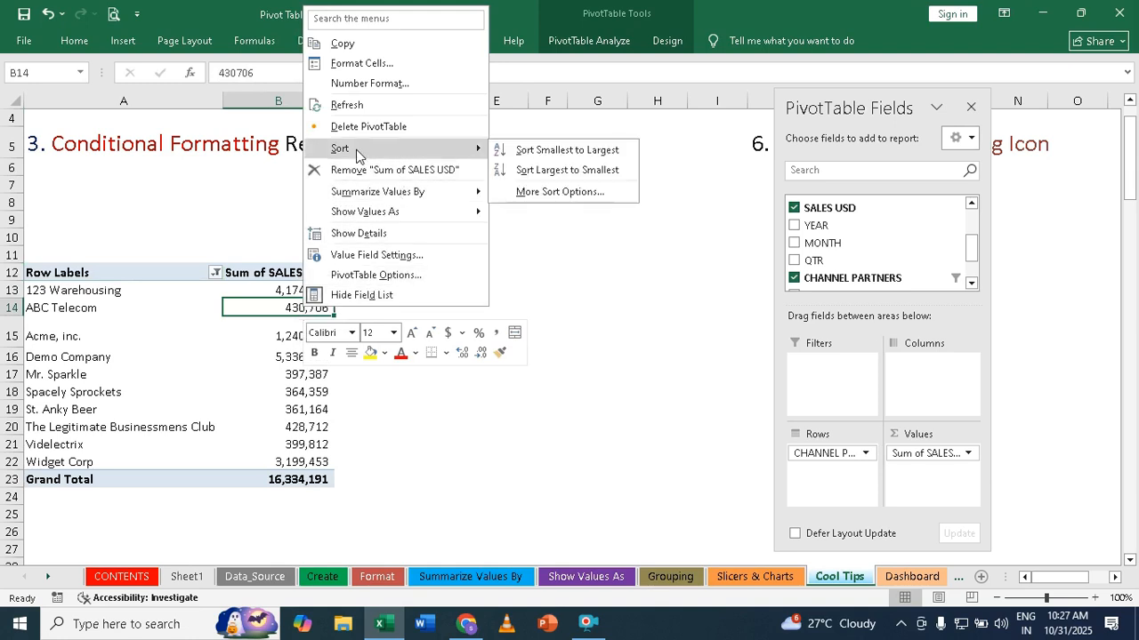
left_click(556, 173)
left_click(556, 173)
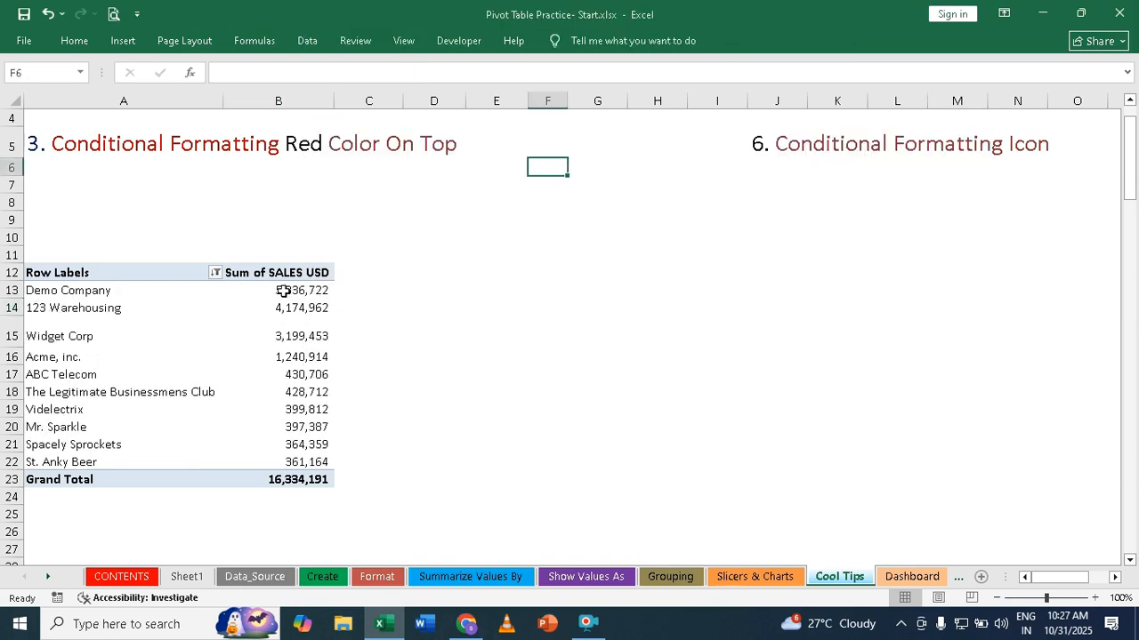
Review the sorted channel partner sales alongside the "Top 10 Orders" and "Conditional Formatting" tips at the top of the sheet.
mouse_move(300, 291)
mouse_move(332, 432)
scroll(312, 260, "up", 1)
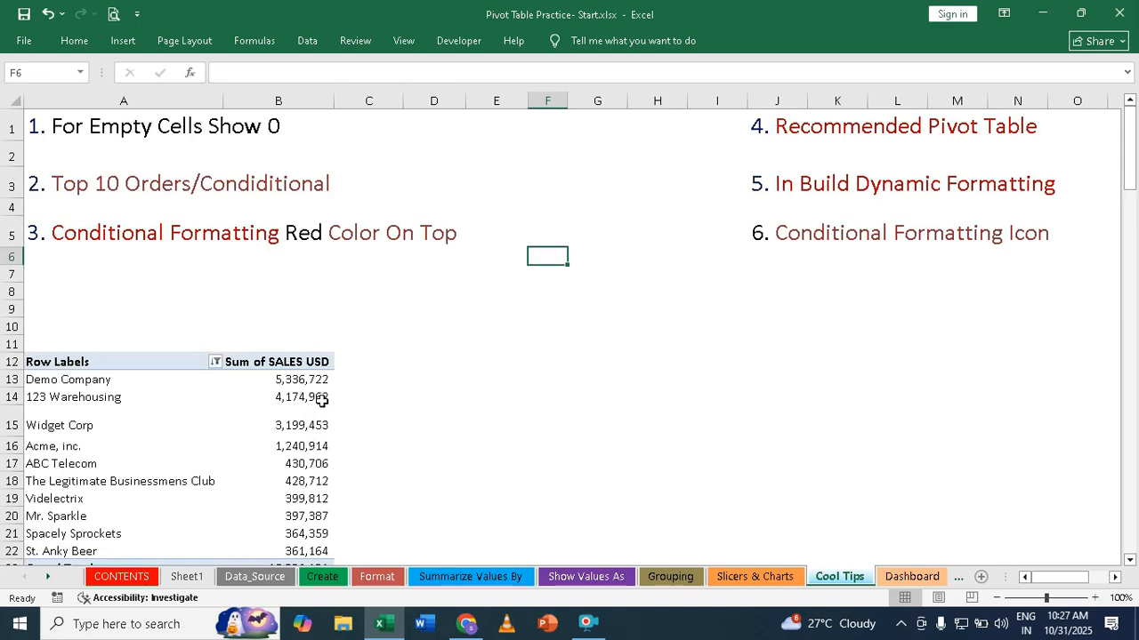
scroll(332, 383, "down", 4)
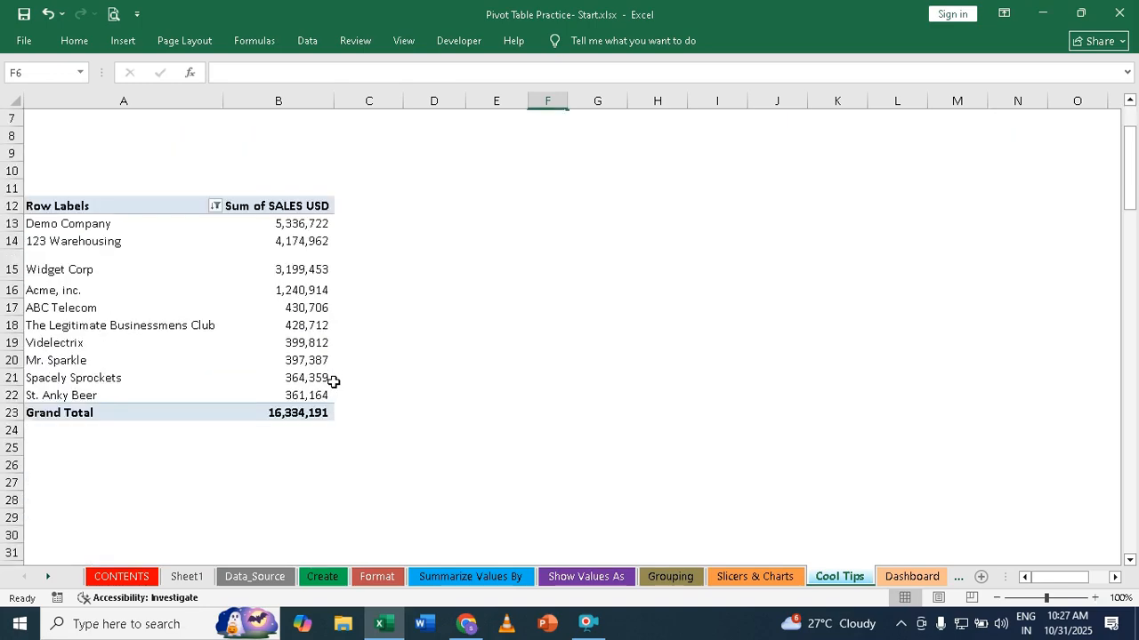
scroll(332, 383, "up", 4)
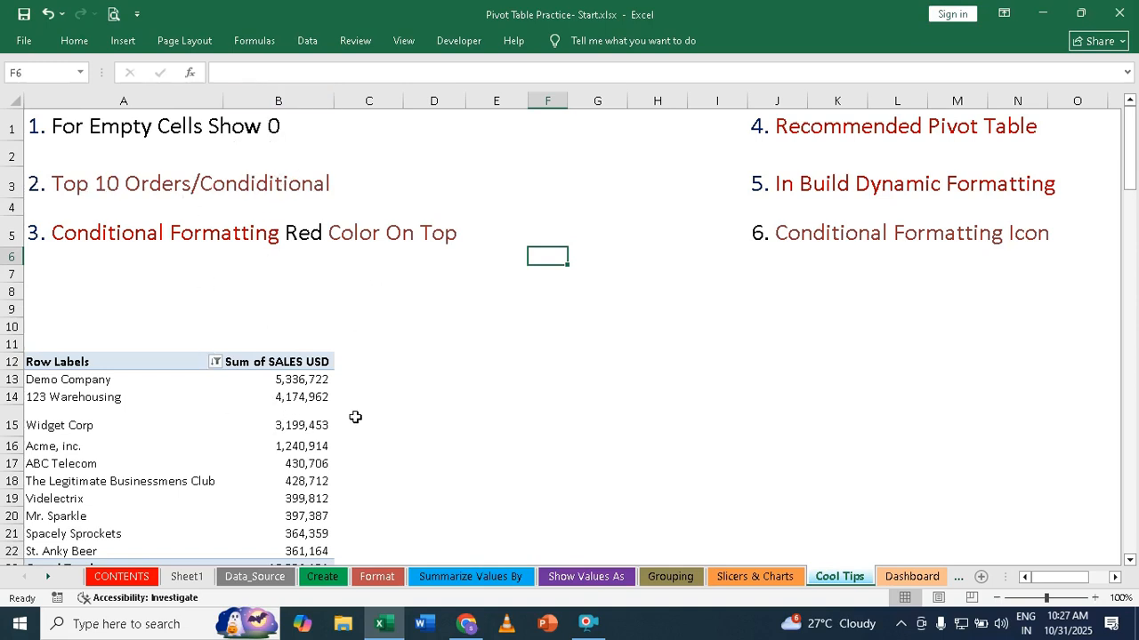
scroll(334, 422, "down", 2)
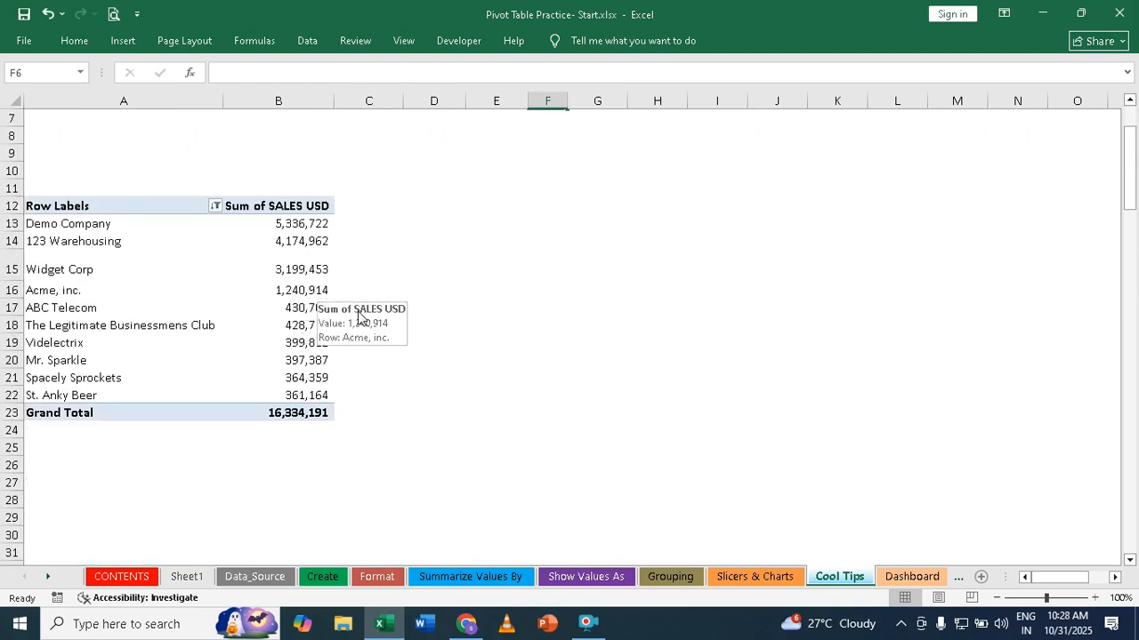
Apply the Green-Yellow-Red color scale to all cells showing "Sum of SALES USD" values for "CHANNEL PARTNERS".
left_click(302, 227)
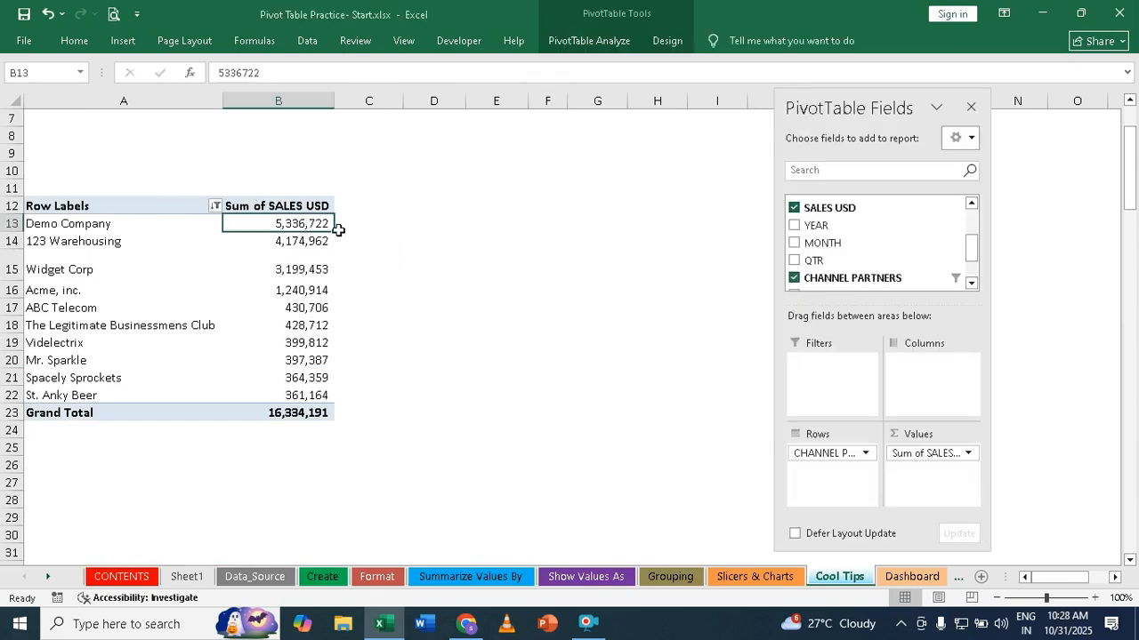
left_click(74, 40)
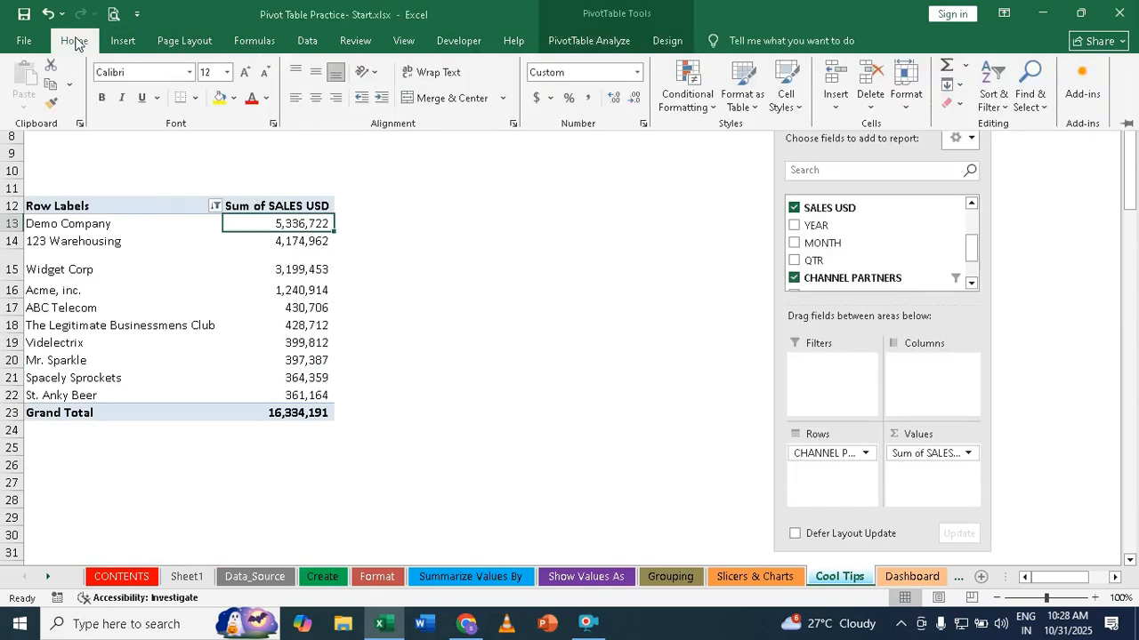
left_click(692, 97)
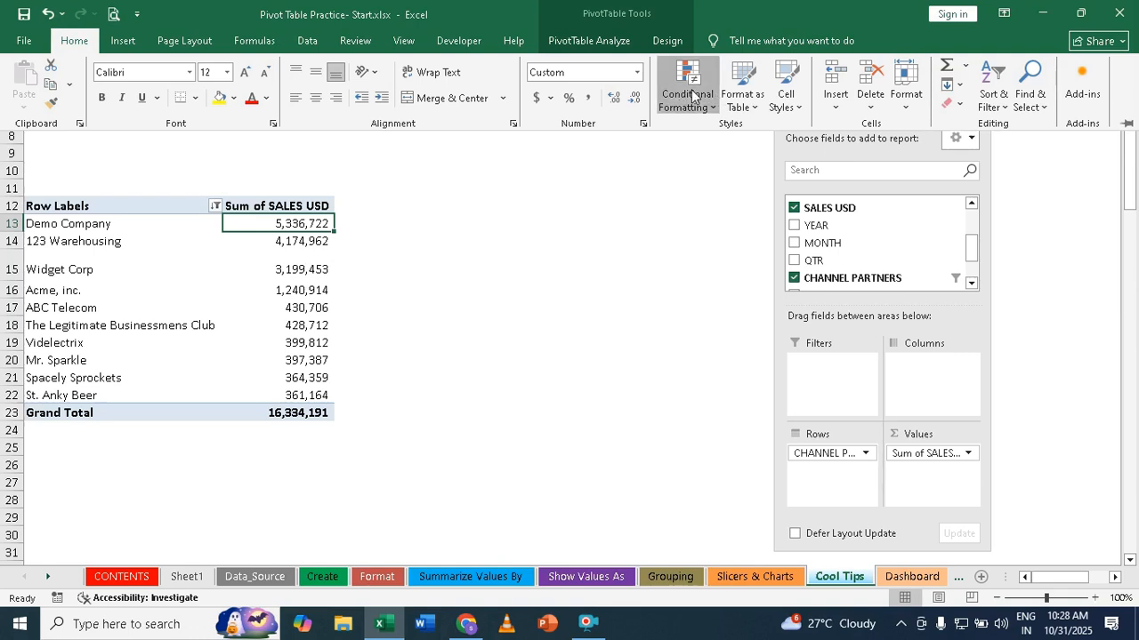
mouse_move(731, 229)
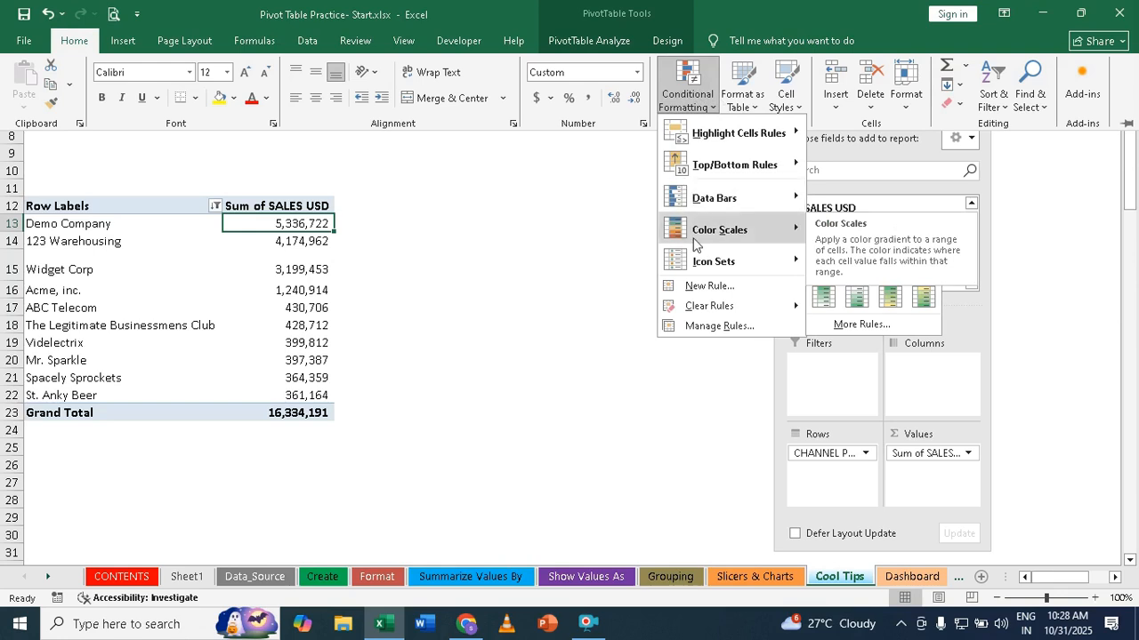
left_click(825, 231)
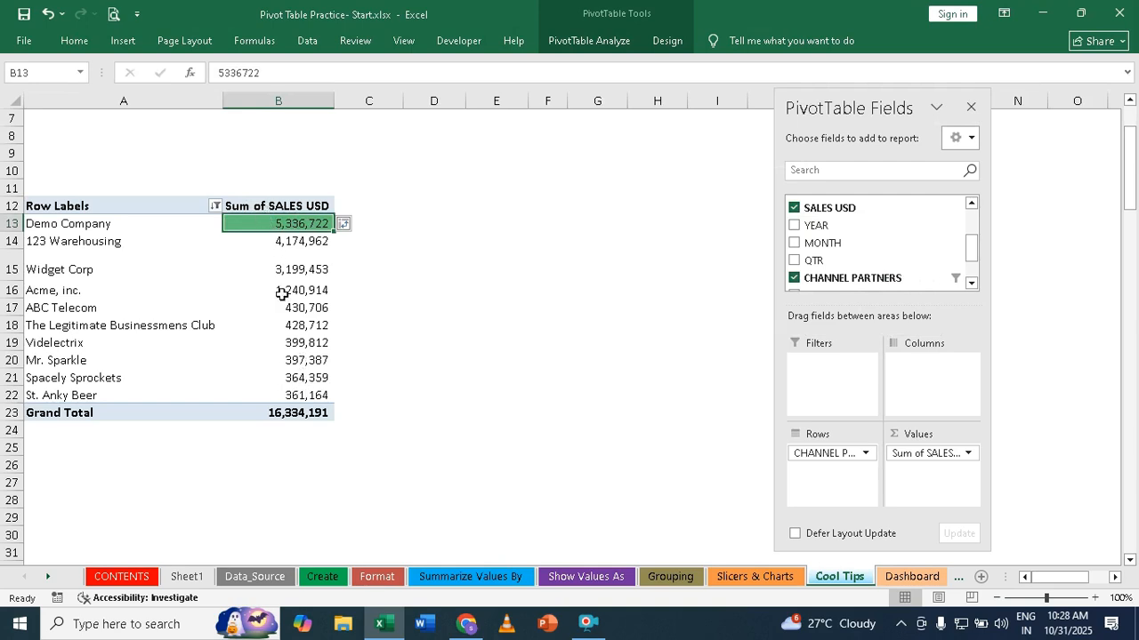
left_click(351, 222)
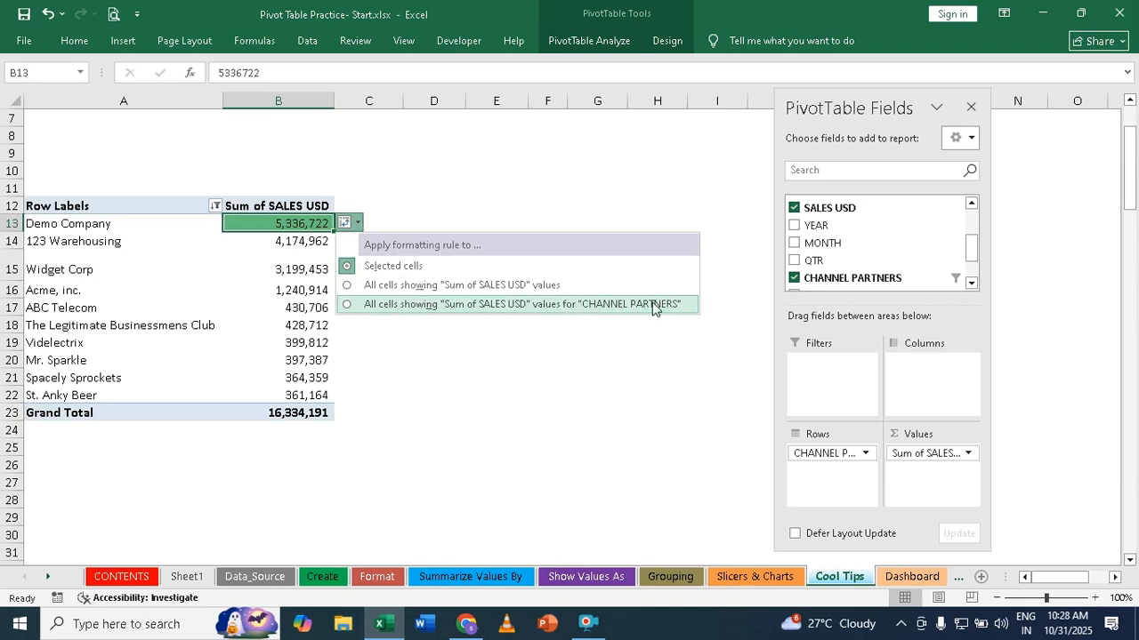
left_click(346, 305)
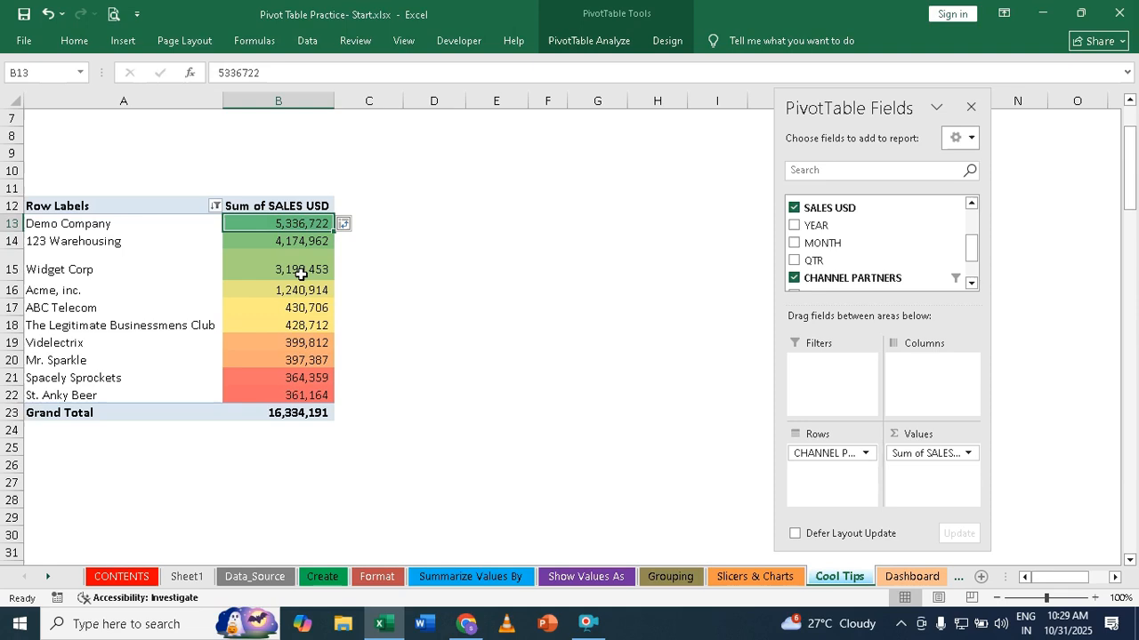
Apply the Red-Yellow-Green color scale to all cells showing "Sum of SALES USD" values for "CHANNEL PARTNERS", with red on the highest sales.
left_click(296, 242)
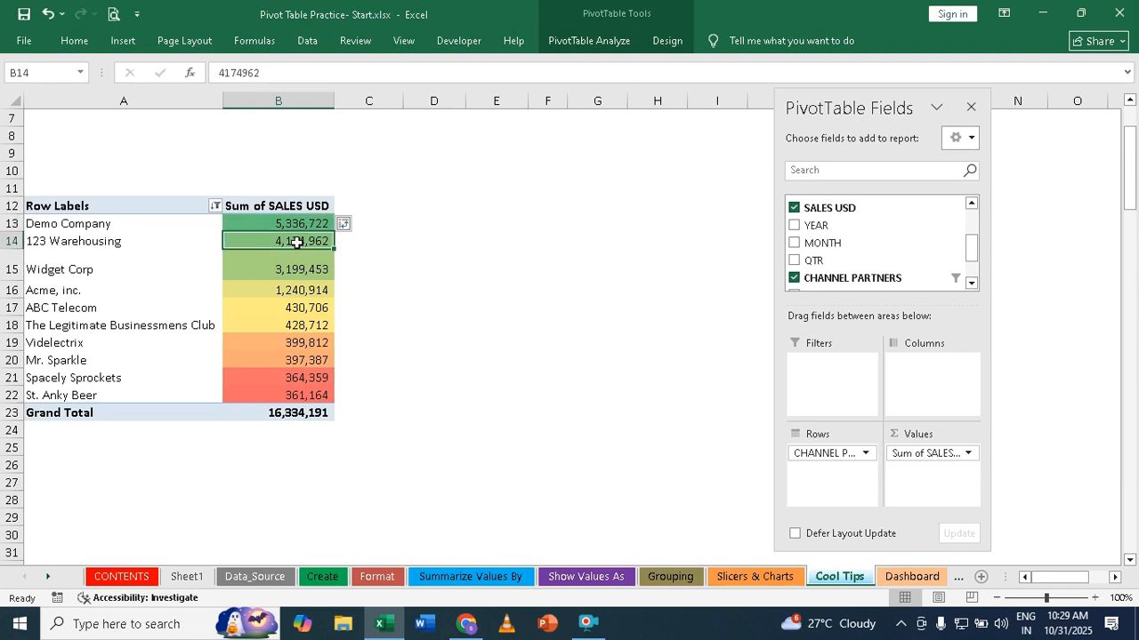
left_click(74, 41)
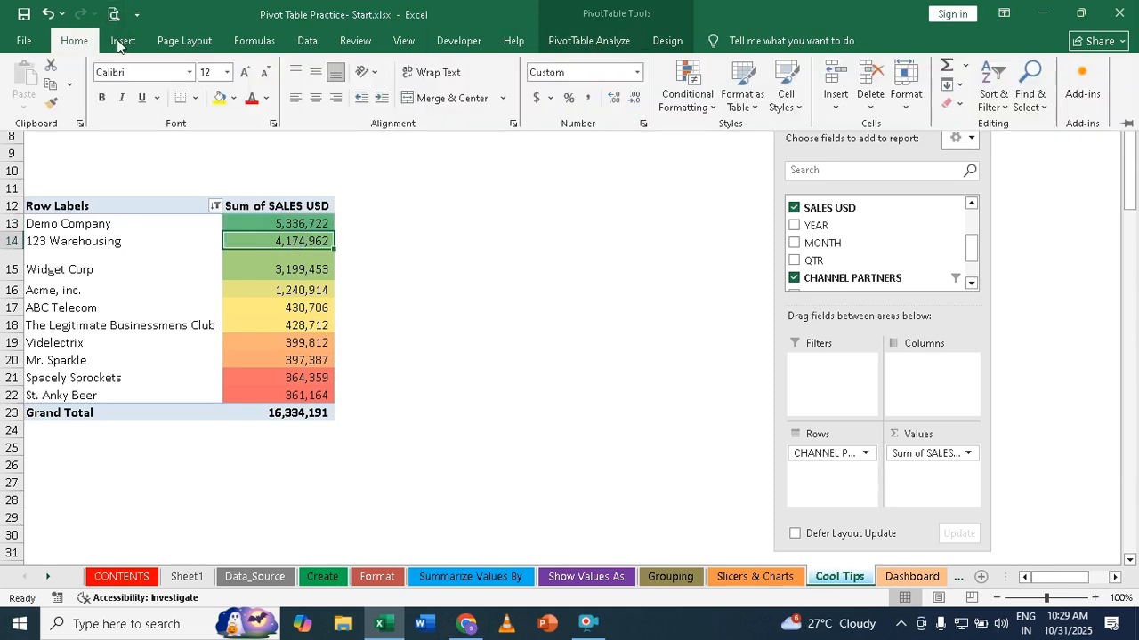
left_click(680, 98)
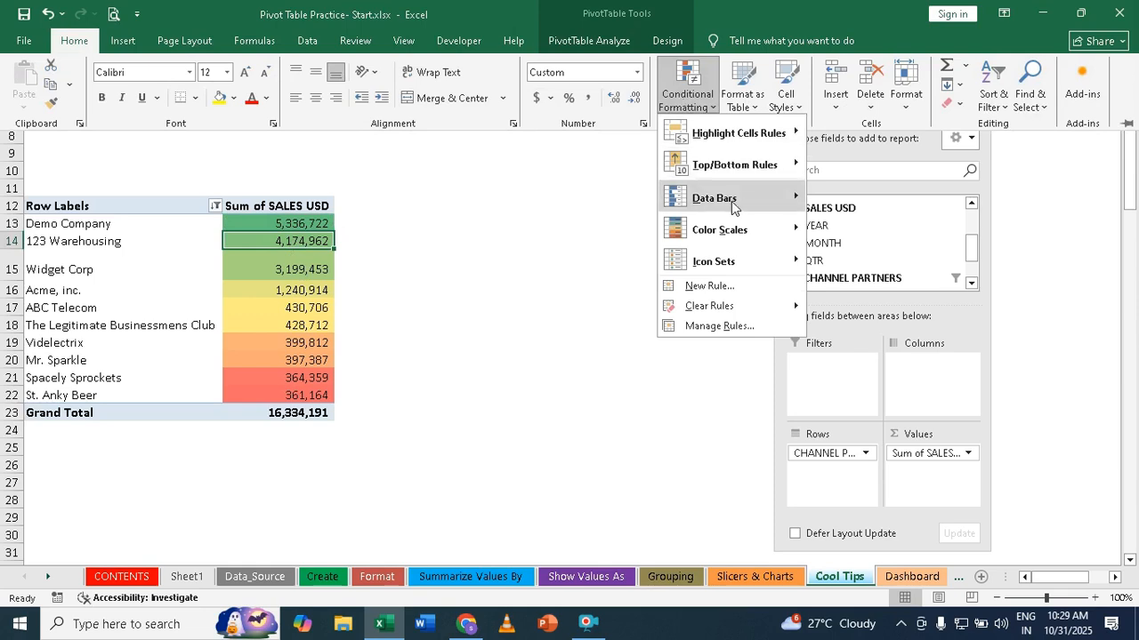
mouse_move(729, 230)
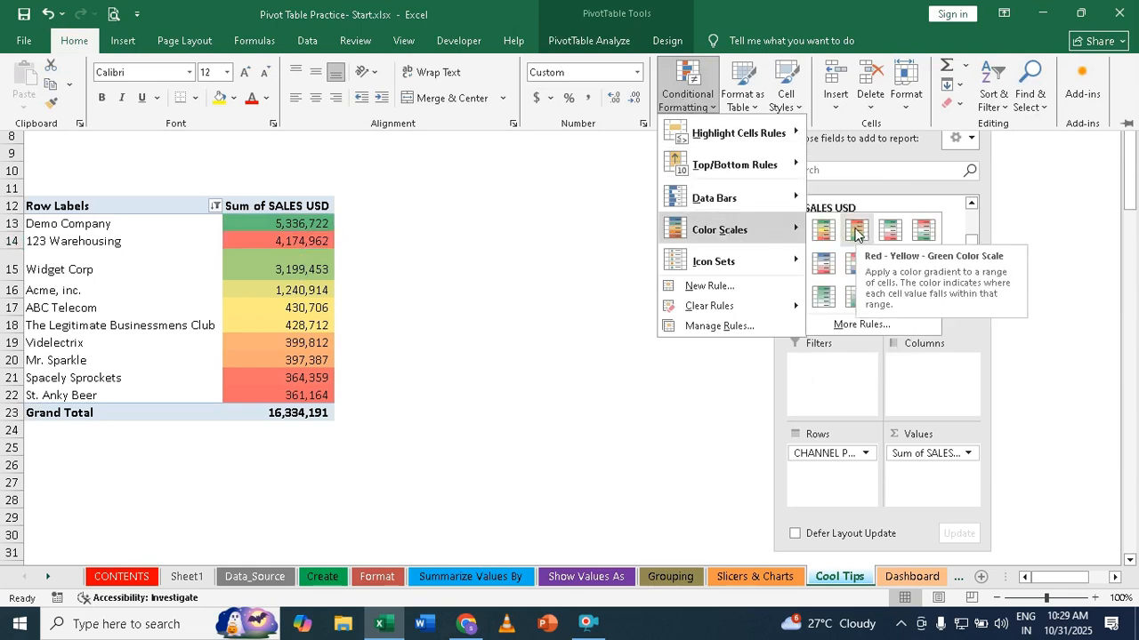
left_click(855, 231)
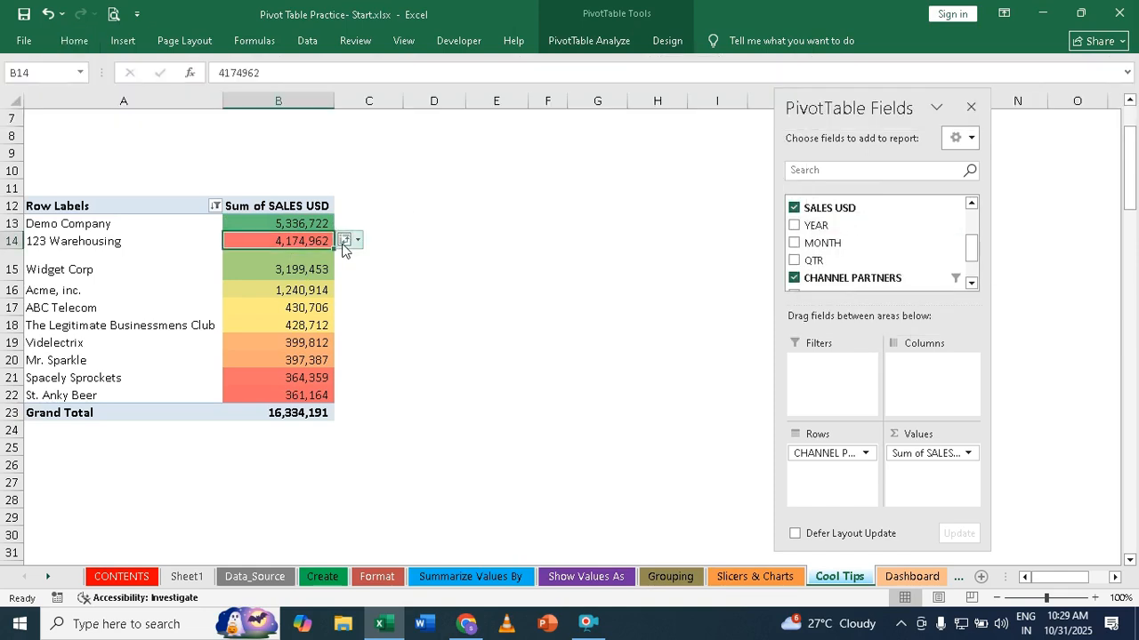
left_click(346, 242)
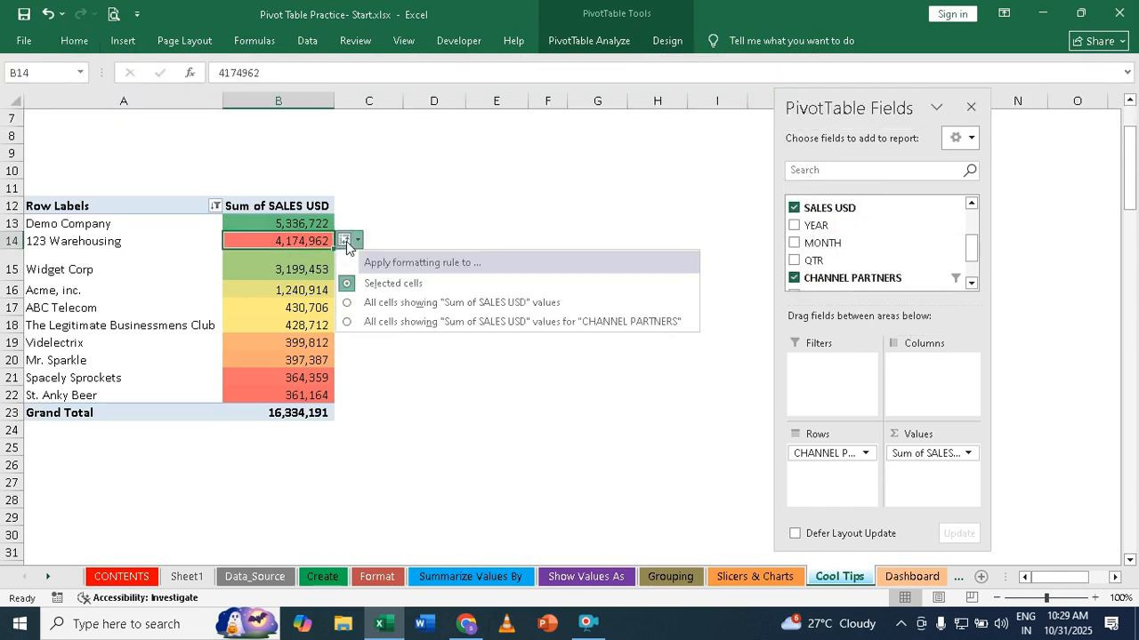
left_click(347, 323)
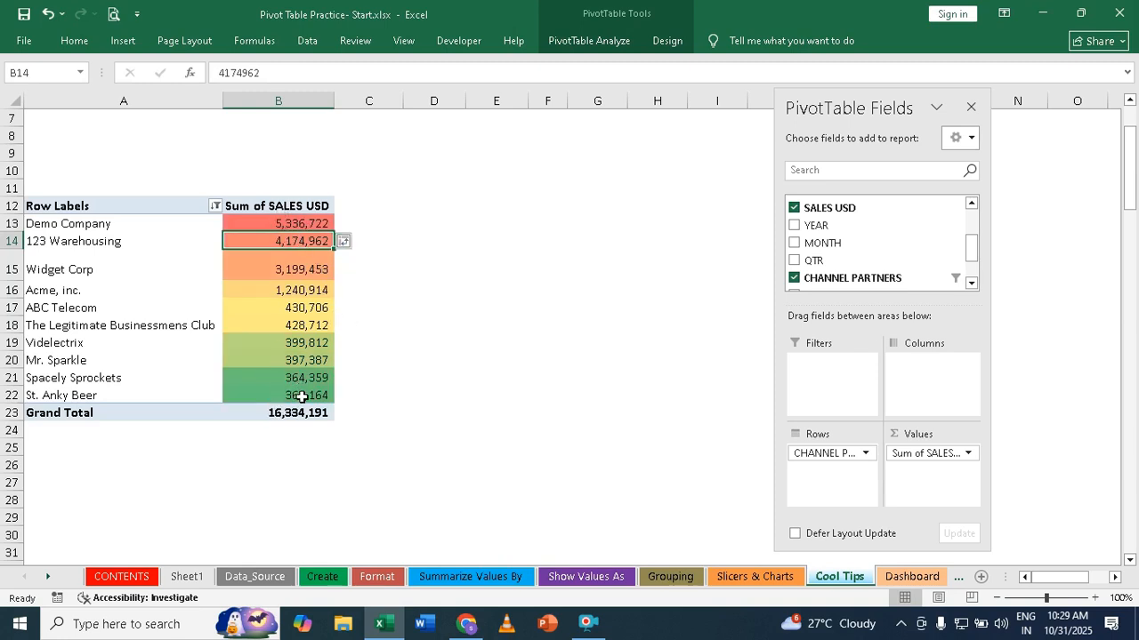
Review the numbered tips at the top of the sheet, moving the PivotTable Fields pane off tips 4 to 6.
mouse_move(301, 397)
scroll(276, 347, "up", 2)
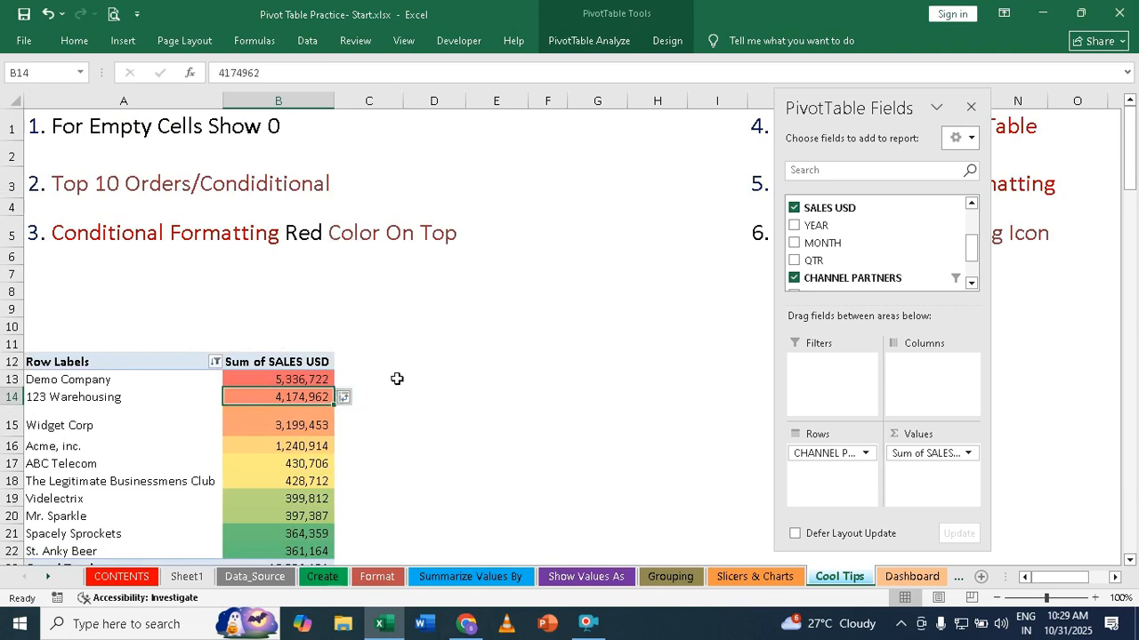
left_click_drag(854, 108, 550, 169)
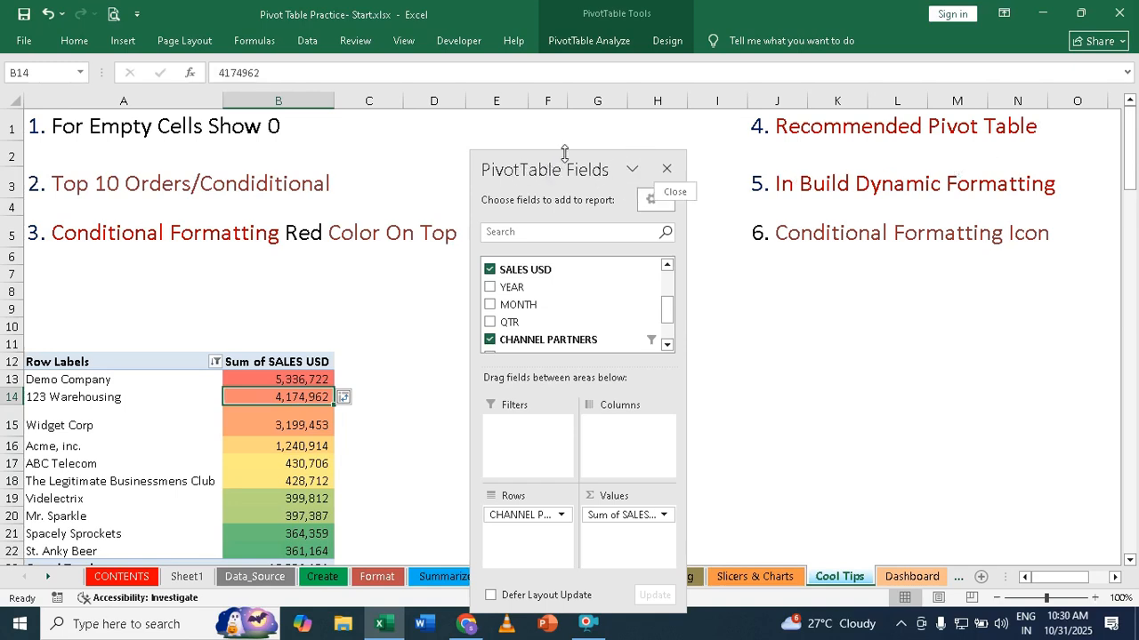
left_click_drag(536, 175, 637, 112)
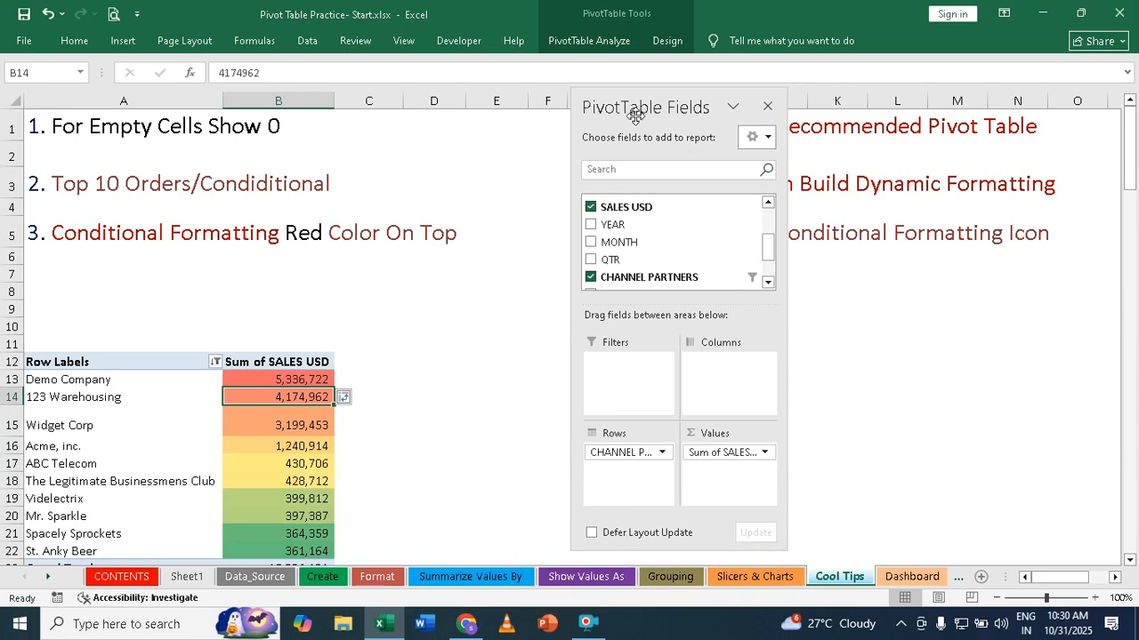
Open the recommended PivotTables for the table on the Data_Source sheet.
left_click(263, 581)
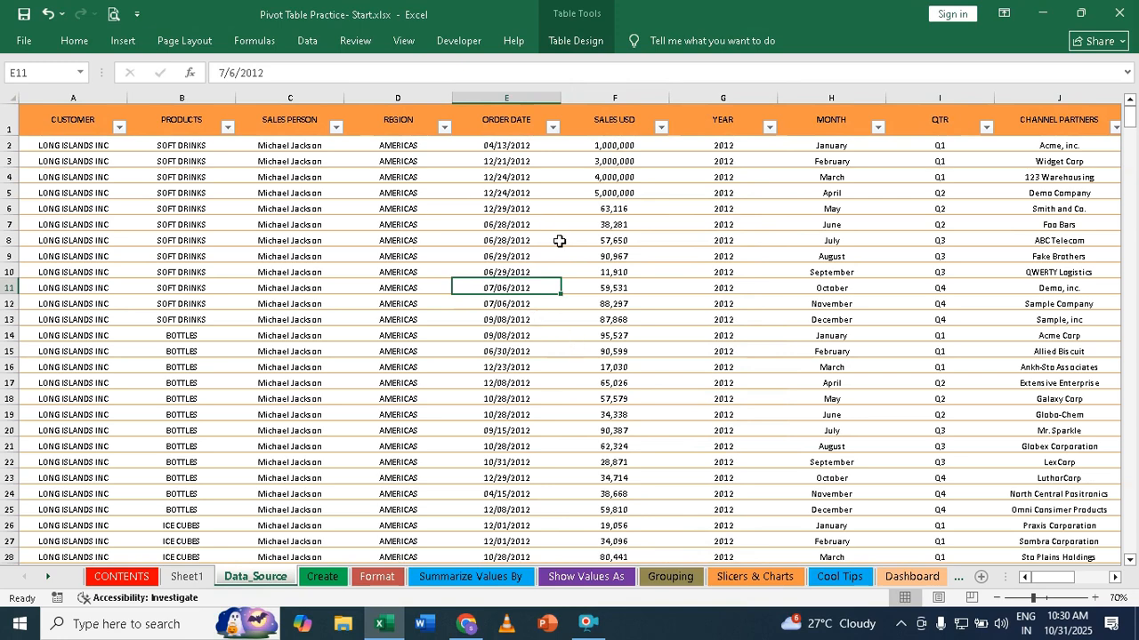
left_click(520, 352)
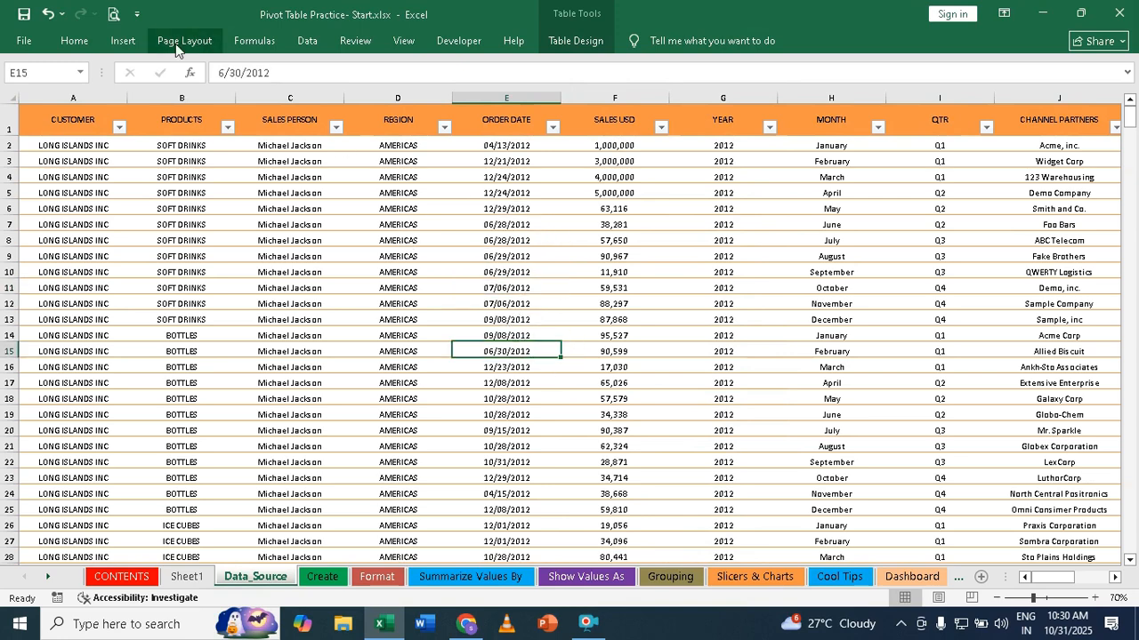
left_click(138, 42)
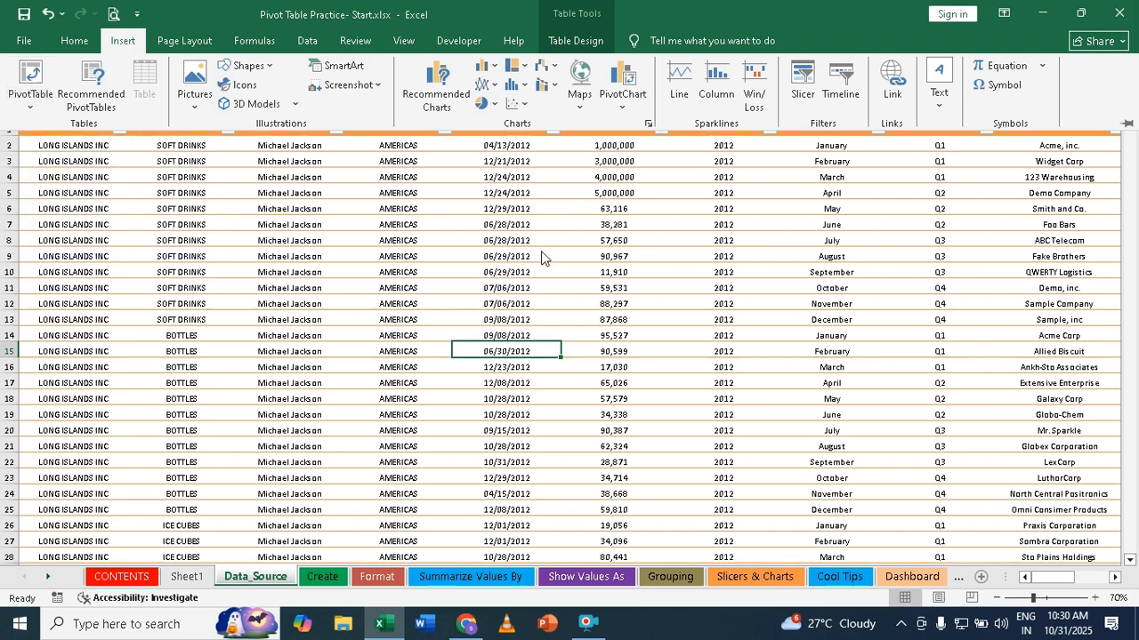
left_click(491, 282)
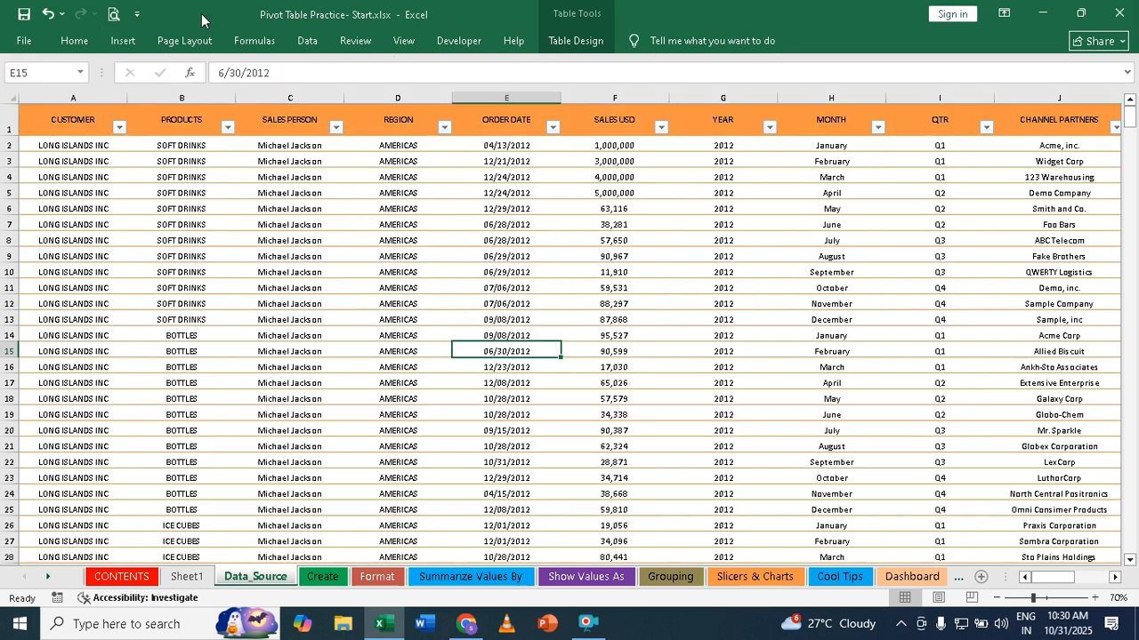
left_click(123, 41)
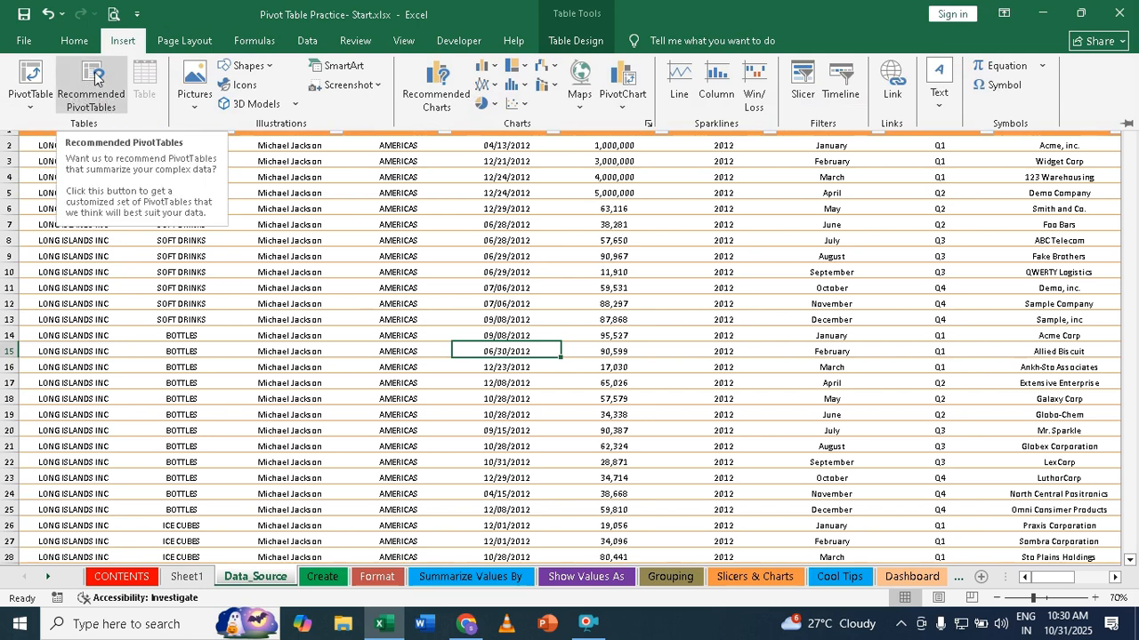
left_click(95, 78)
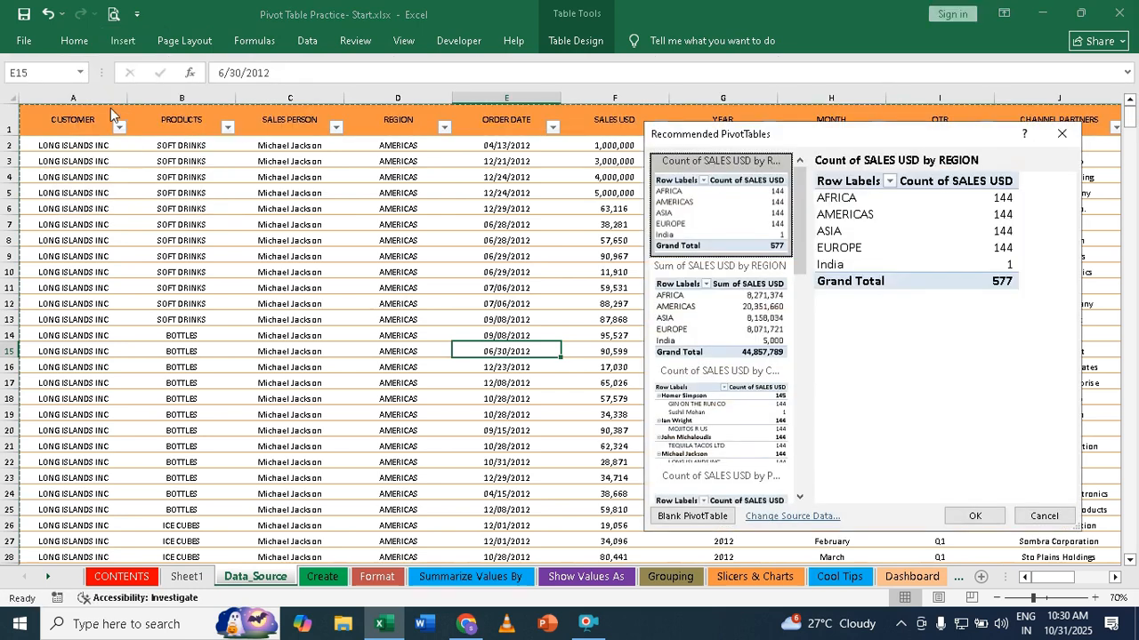
Preview the suggested PivotTables and insert the "Sum of SALES USD by SALES PERSON (+)" recommendation on a new sheet.
mouse_move(800, 189)
left_mouse_down()
mouse_move(825, 374)
mouse_move(822, 416)
mouse_move(801, 420)
mouse_move(799, 169)
left_mouse_up()
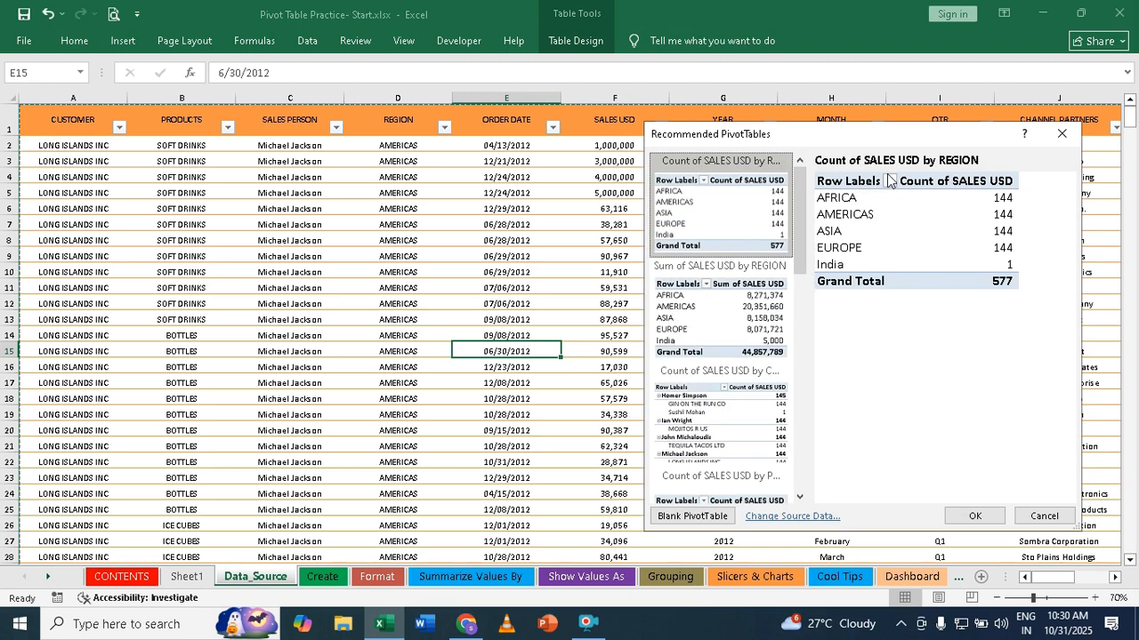
left_click(697, 322)
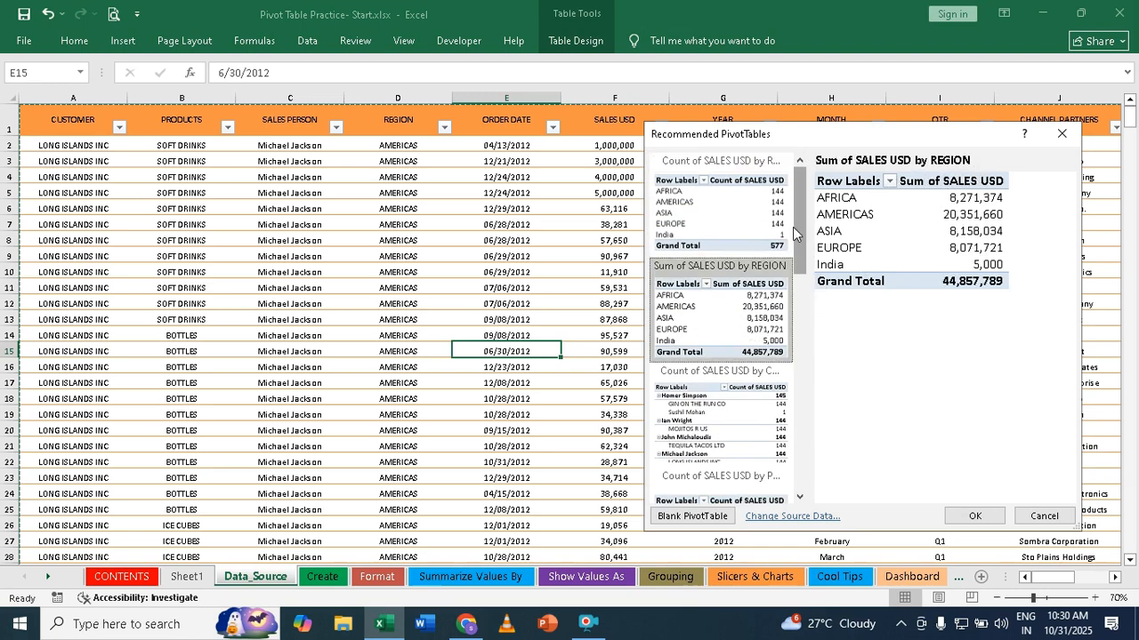
left_click_drag(794, 228, 801, 333)
left_click(694, 328)
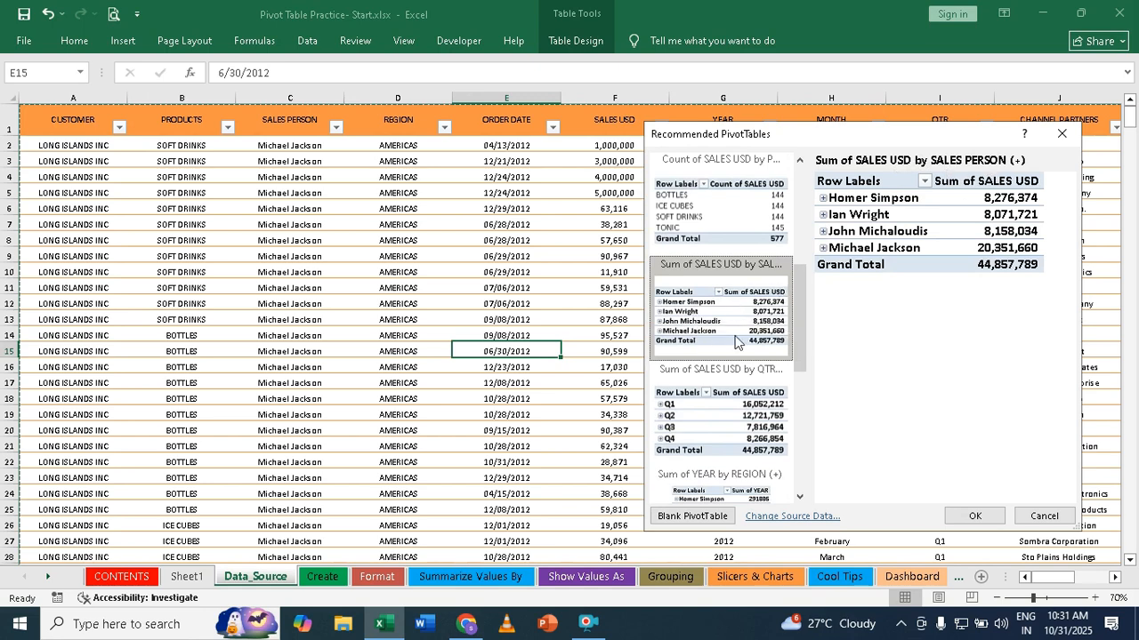
left_click(974, 518)
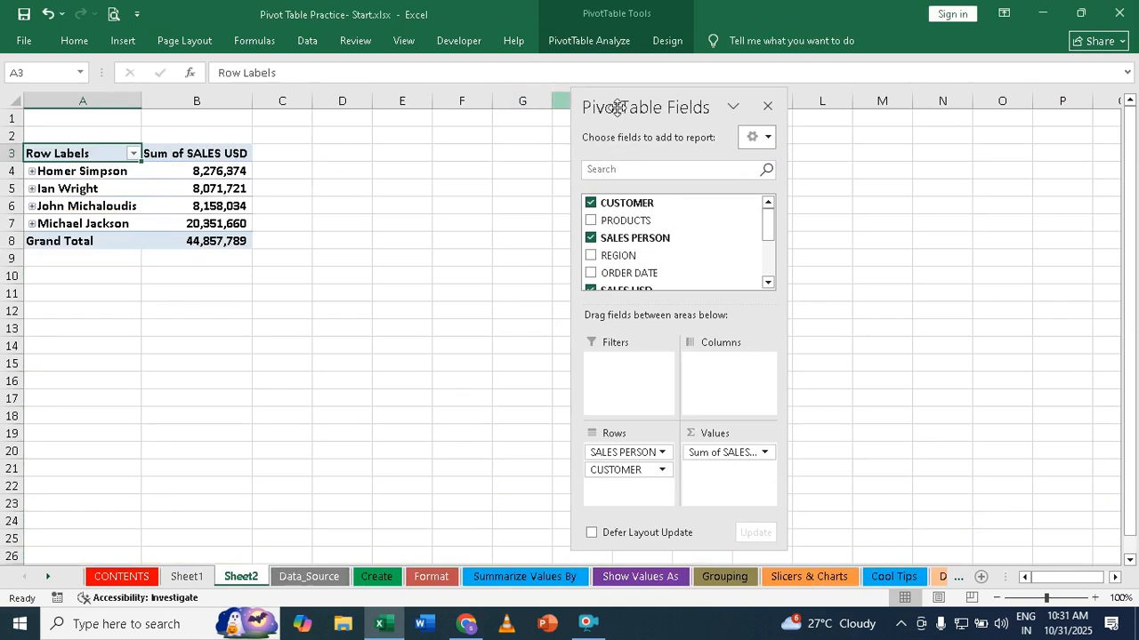
Expand the entire SALES PERSON field in the new PivotTable to list the customers under each salesperson.
left_click_drag(617, 107, 794, 85)
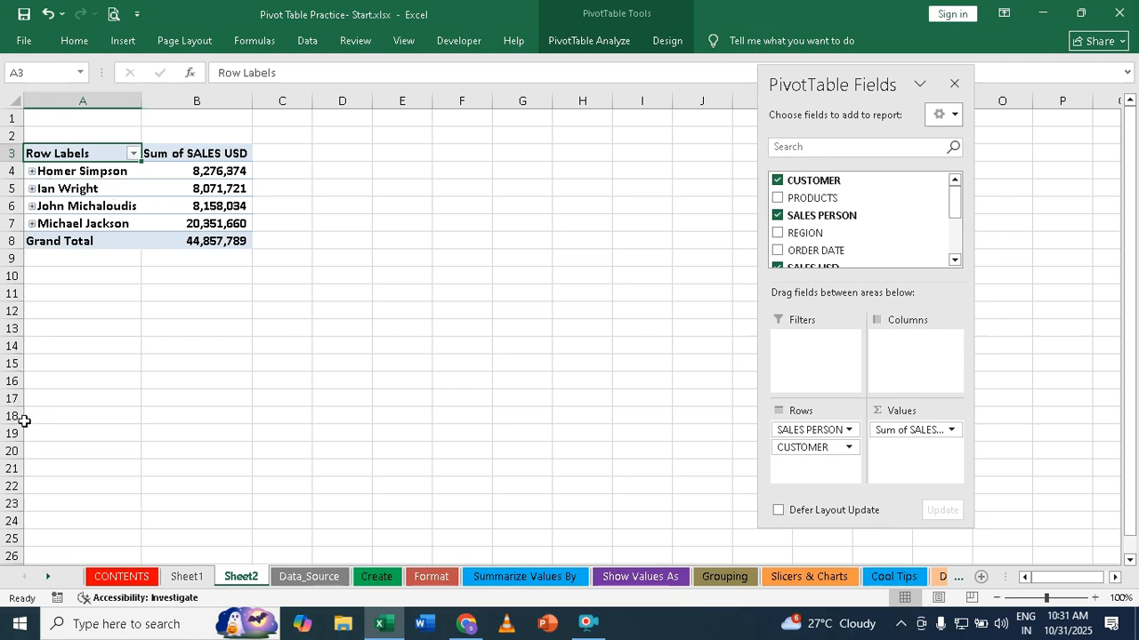
left_click(60, 173)
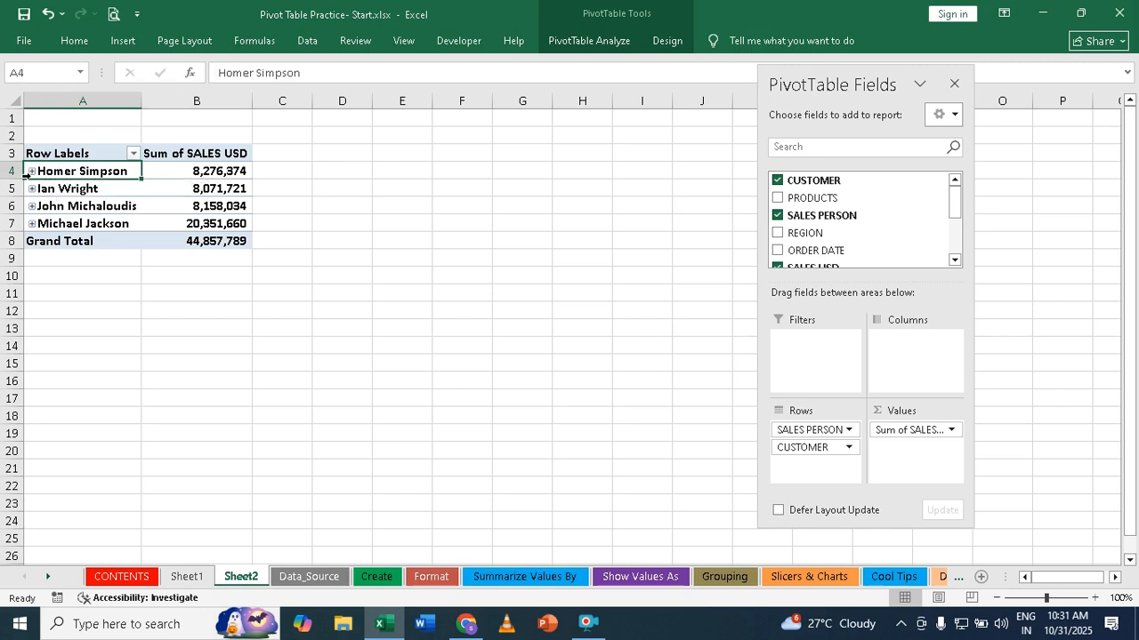
left_click(32, 171)
left_click(32, 171)
right_click(83, 172)
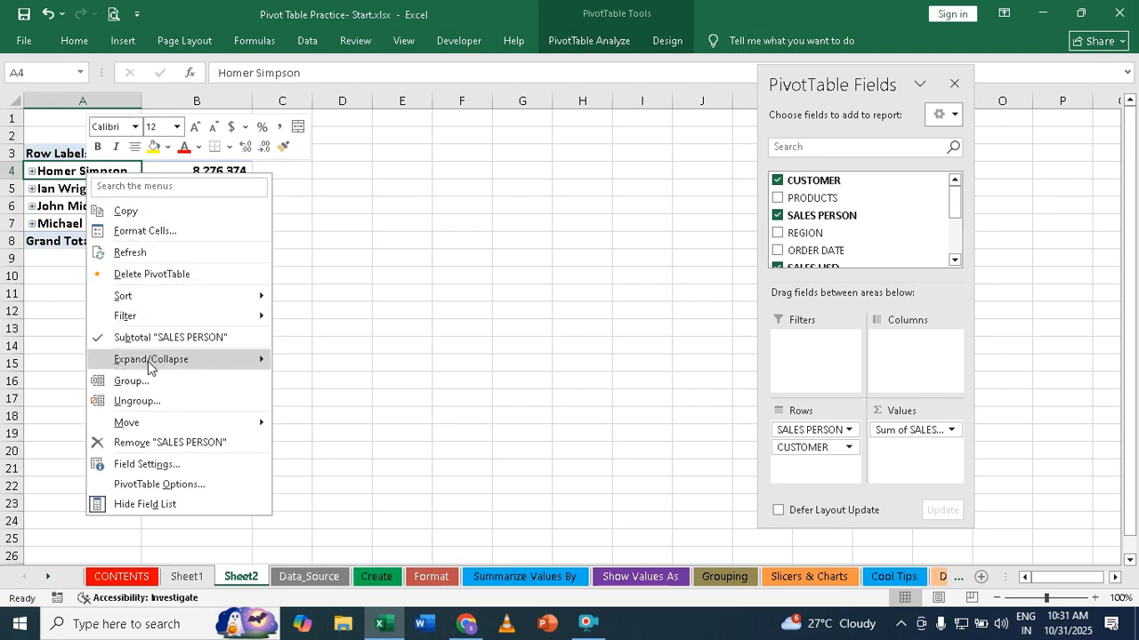
mouse_move(150, 368)
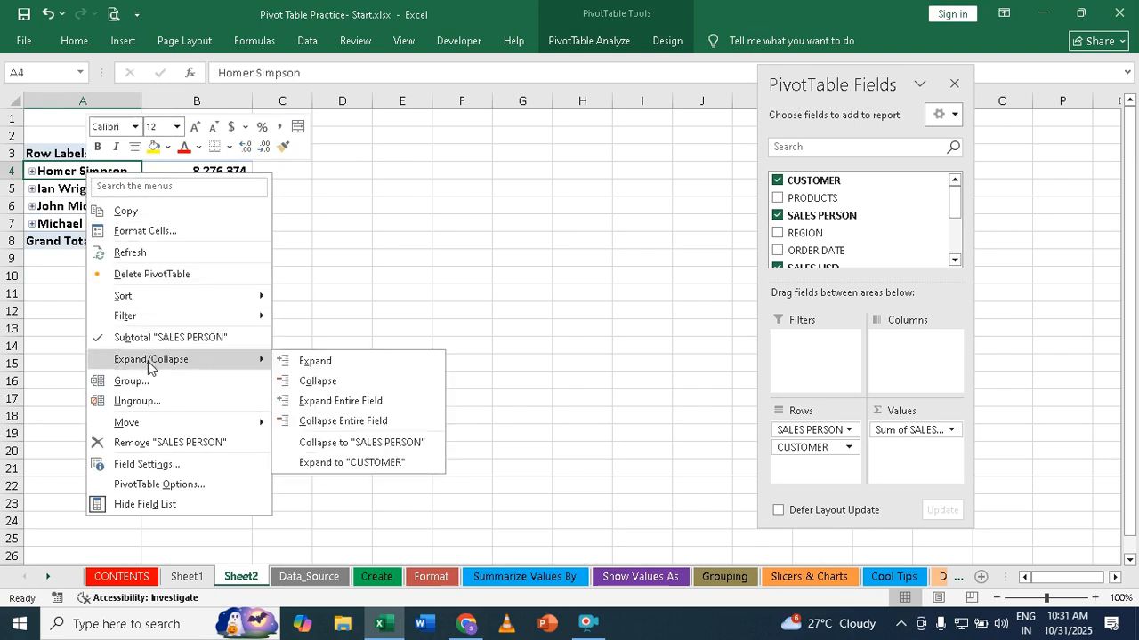
left_click(350, 402)
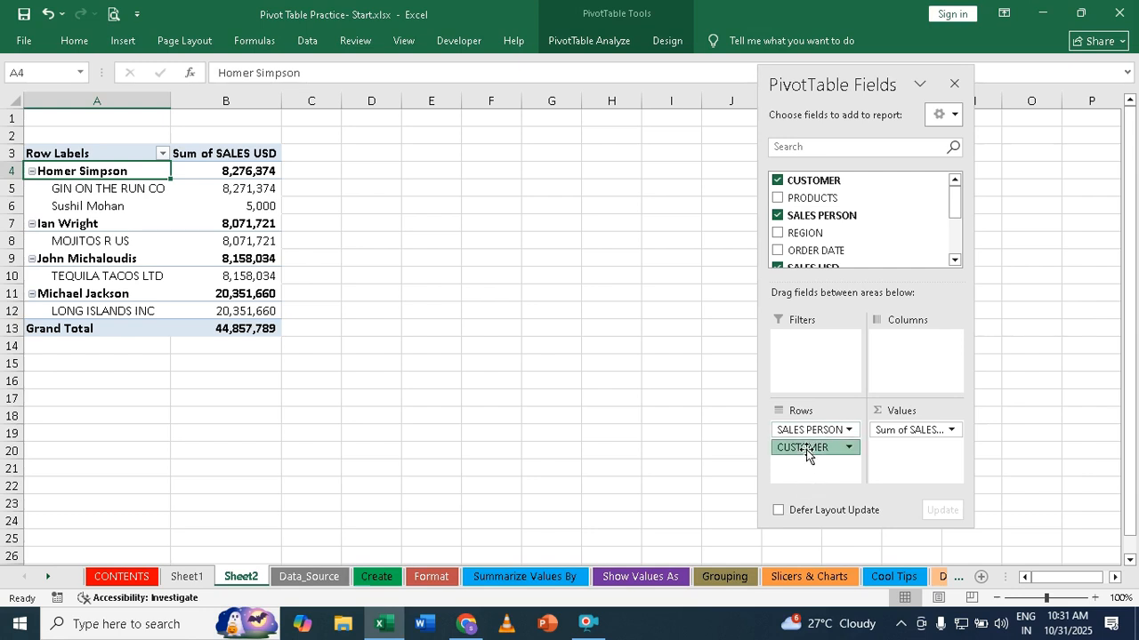
Replace CUSTOMER with PRODUCTS under SALES PERSON in the Rows area and place CUSTOMER in the Columns area.
left_click_drag(806, 449, 614, 404)
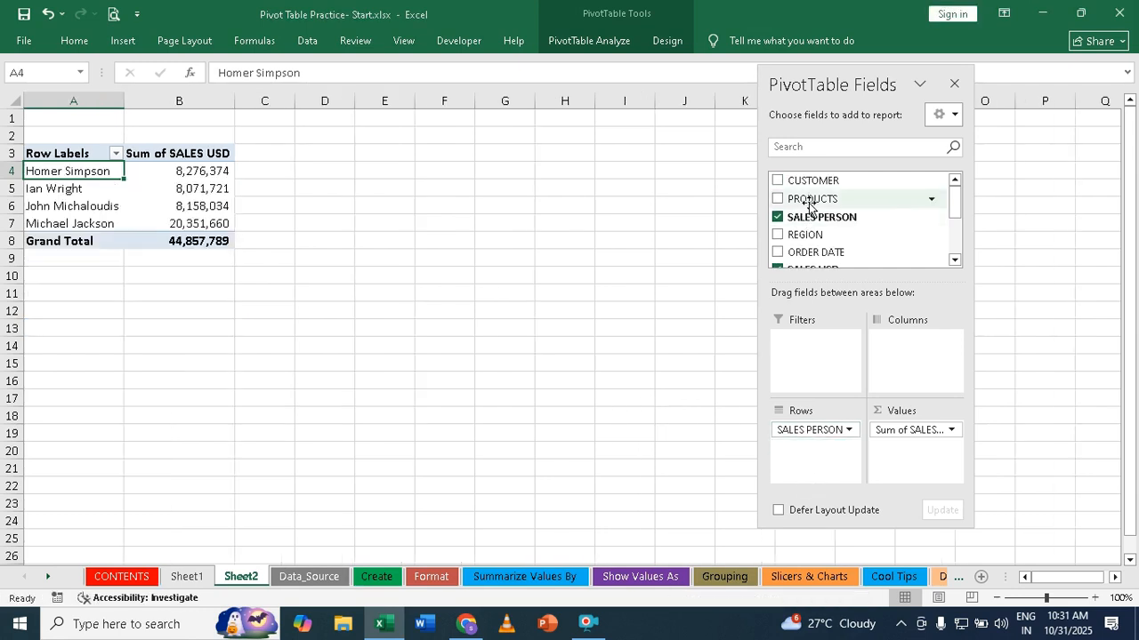
left_click_drag(810, 205, 805, 464)
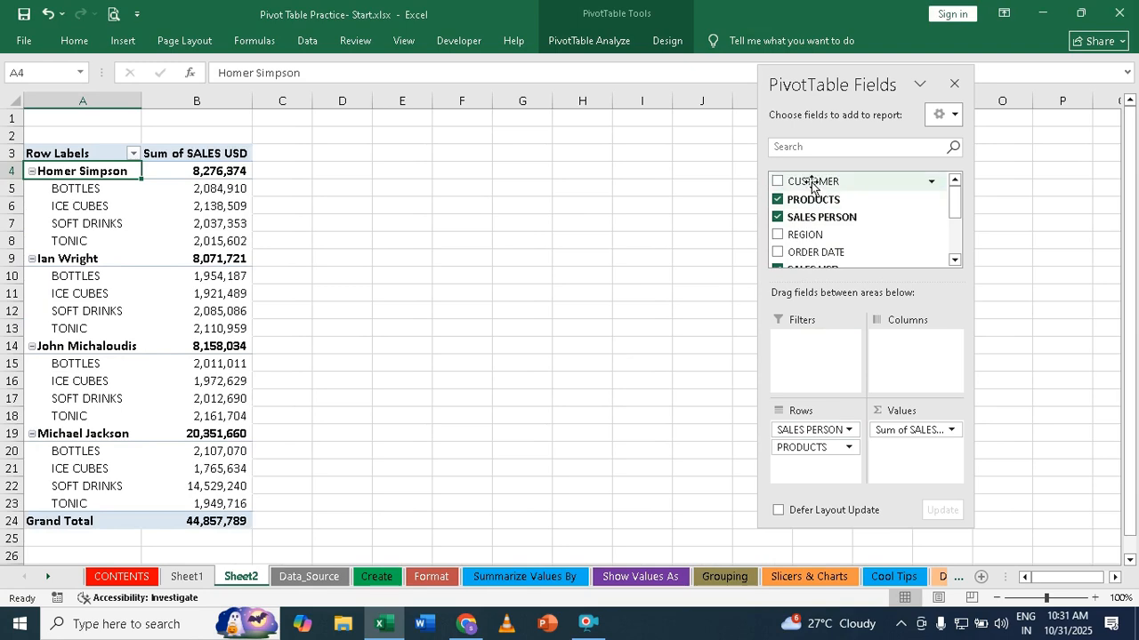
left_click_drag(811, 187, 918, 358)
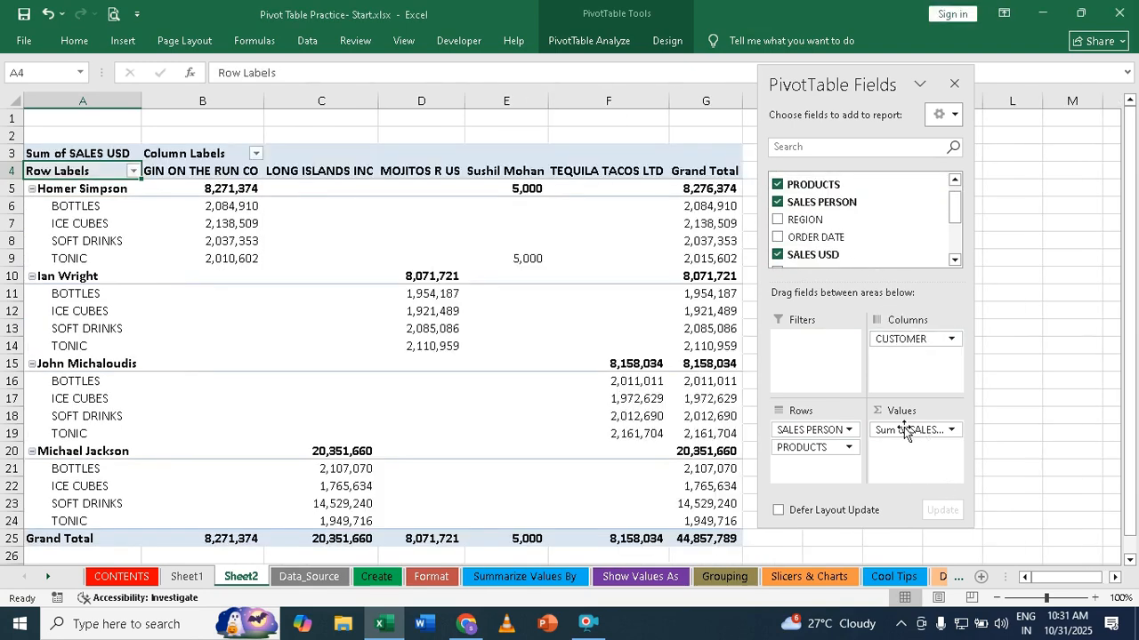
Move PRODUCTS from Rows to Columns in the Sheet2 PivotTable and remove CUSTOMER from Columns.
left_click_drag(833, 85, 900, 89)
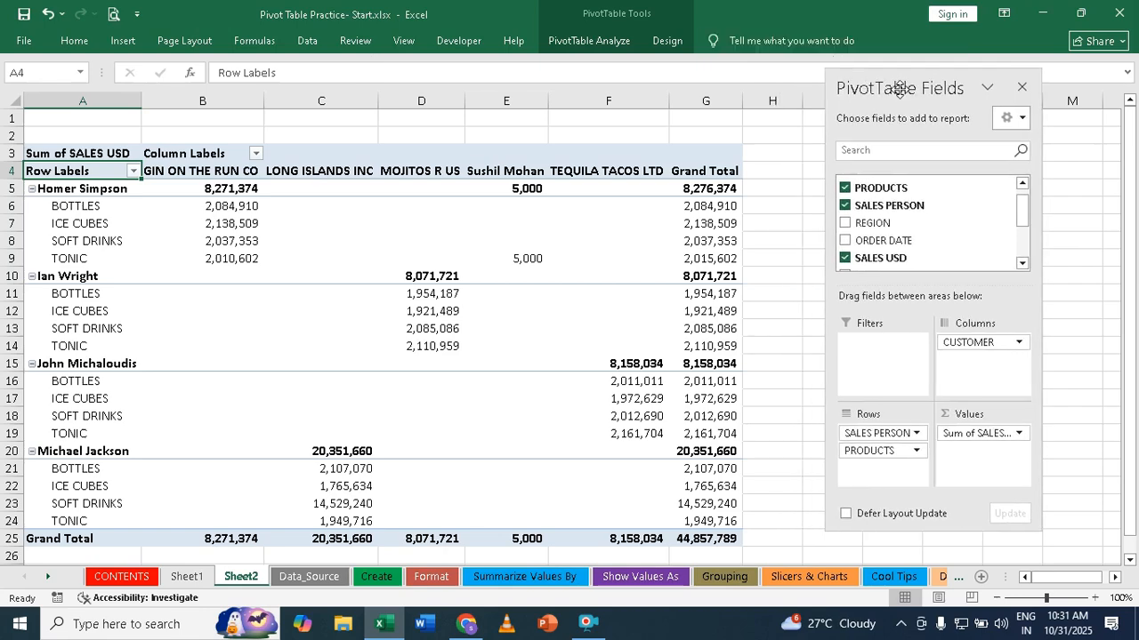
scroll(558, 262, "down", 4)
scroll(556, 262, "up", 3)
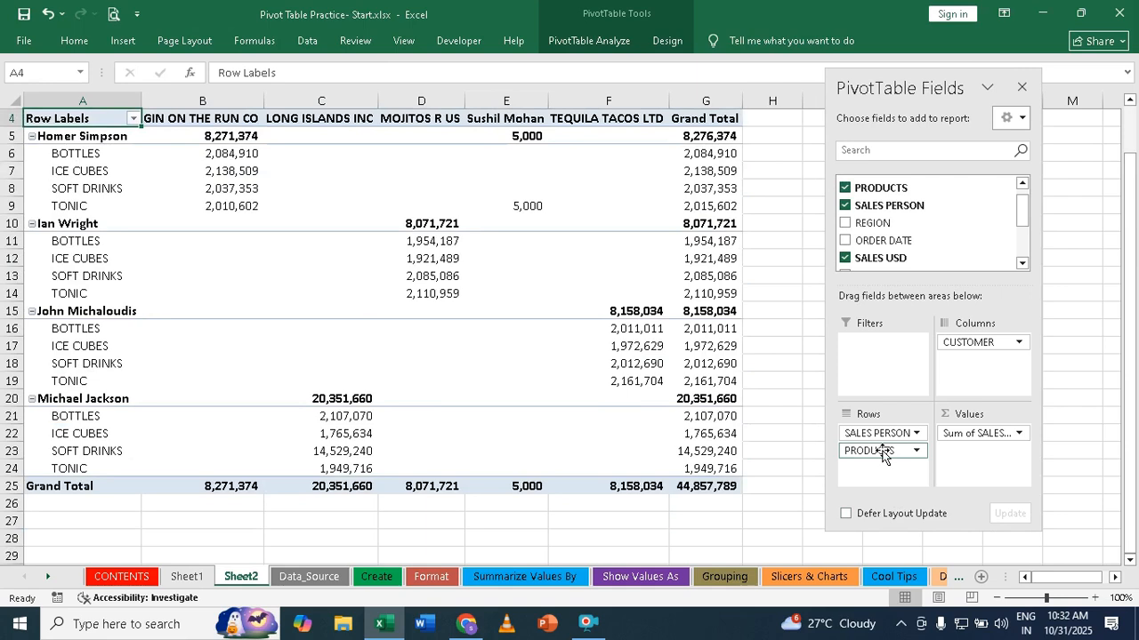
left_click_drag(884, 454, 988, 372)
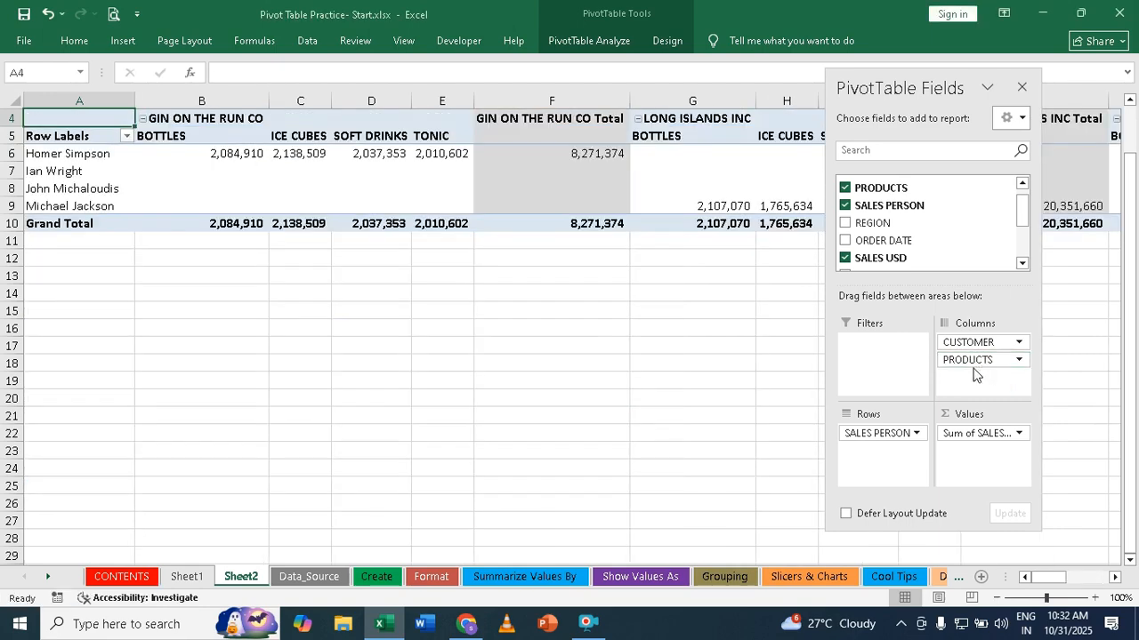
left_click_drag(966, 346, 630, 378)
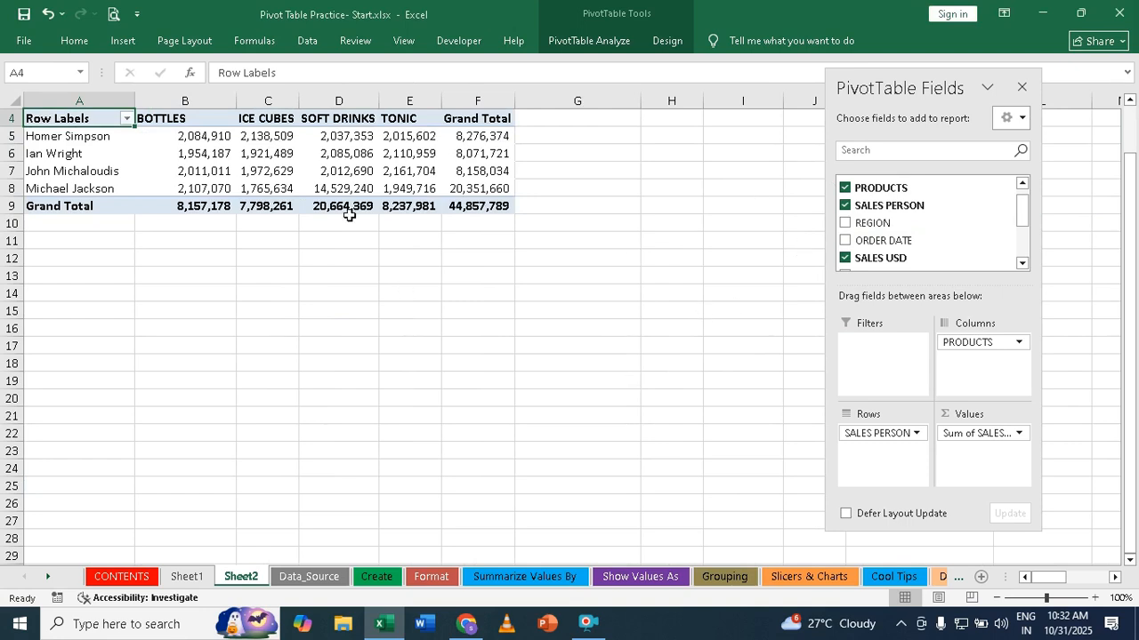
mouse_move(460, 211)
mouse_move(330, 158)
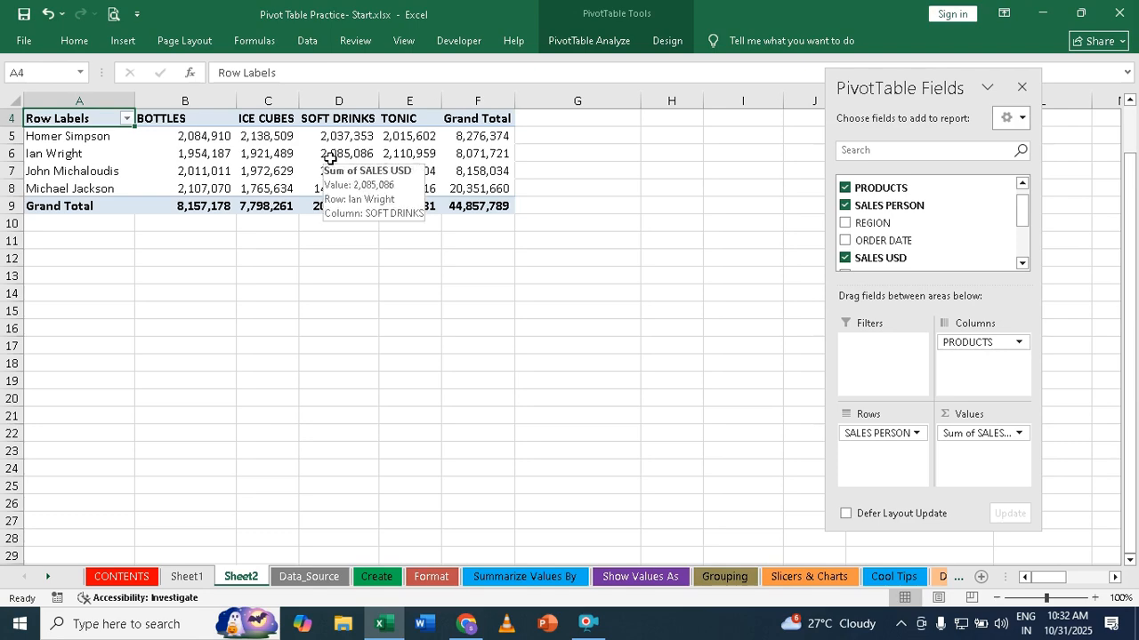
Check the dynamic formatting tip on the Cool Tips sheet and return to the PivotTable on Sheet2.
left_click(905, 576)
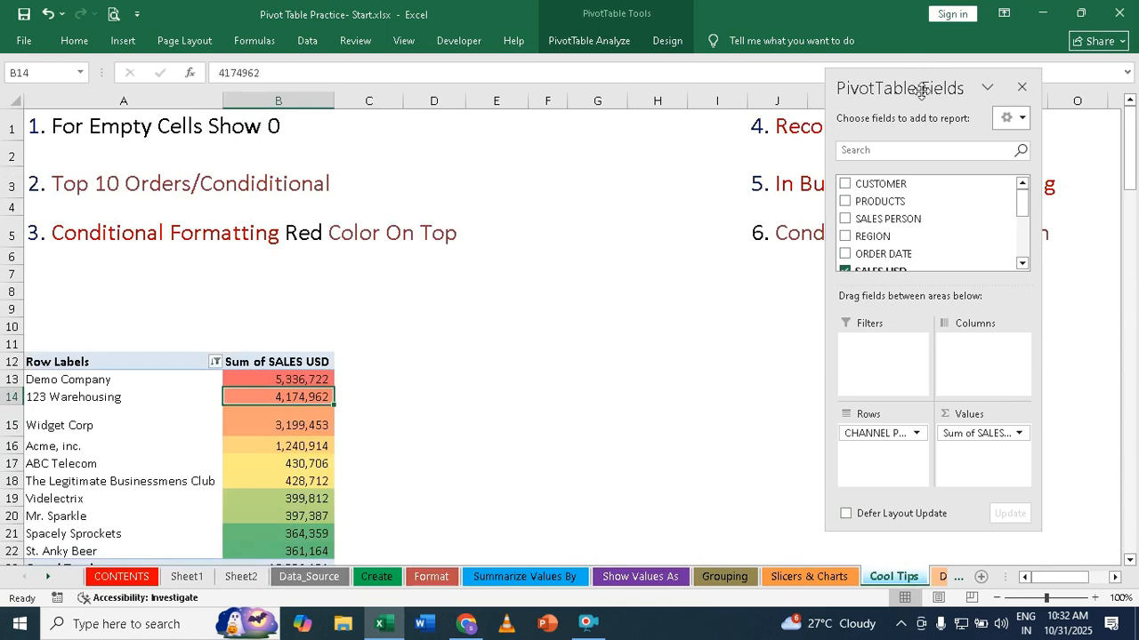
left_click_drag(920, 84, 513, 80)
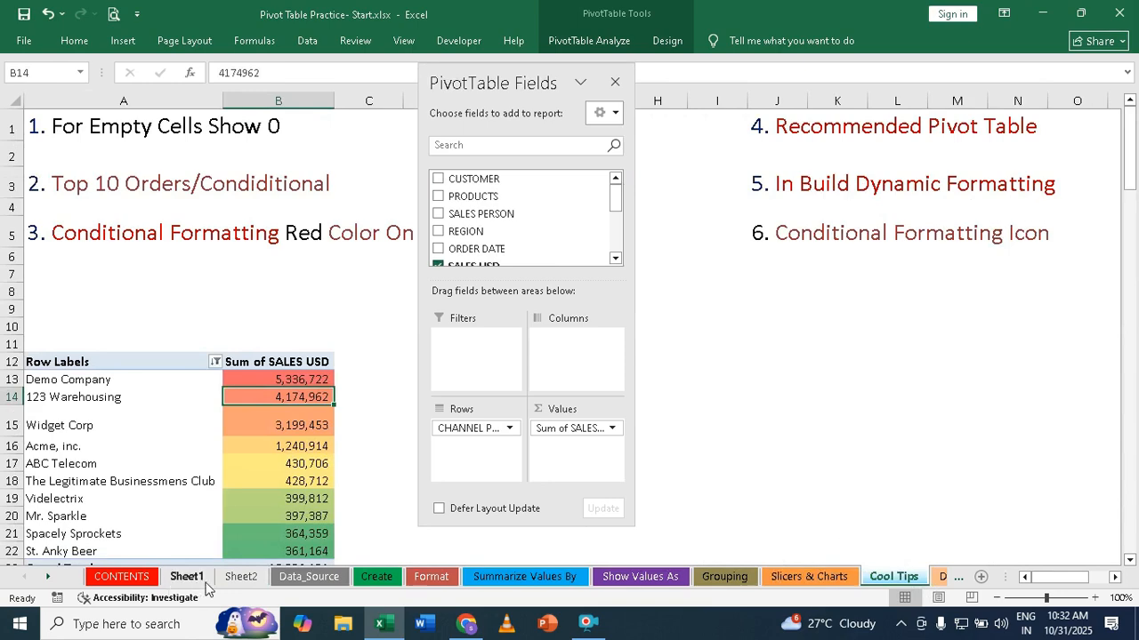
left_click(257, 576)
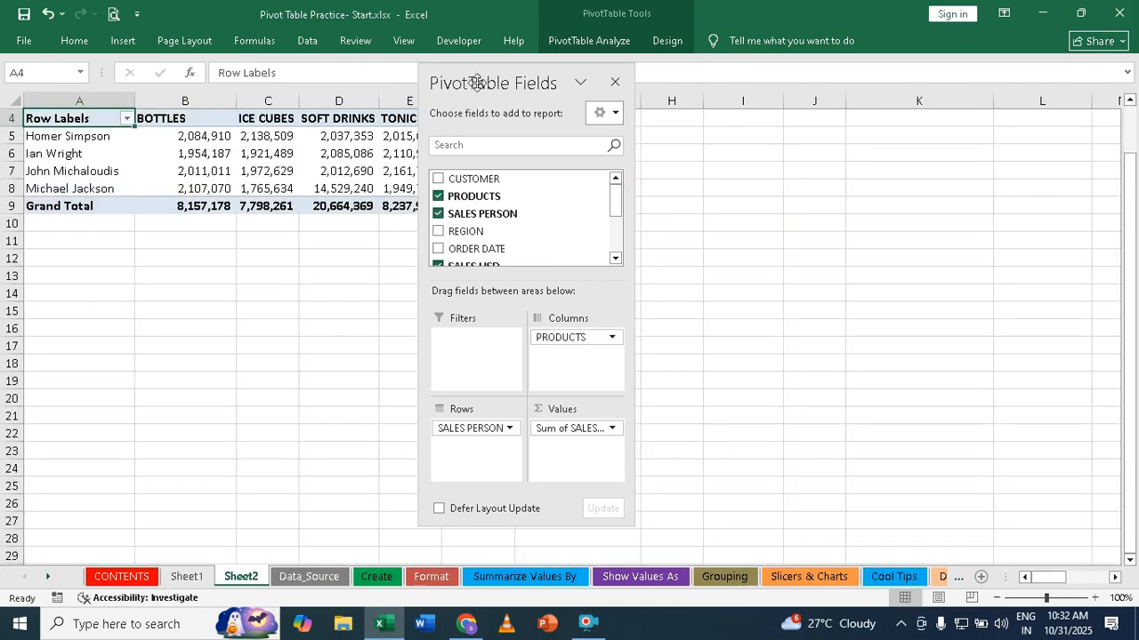
left_click_drag(470, 83, 800, 84)
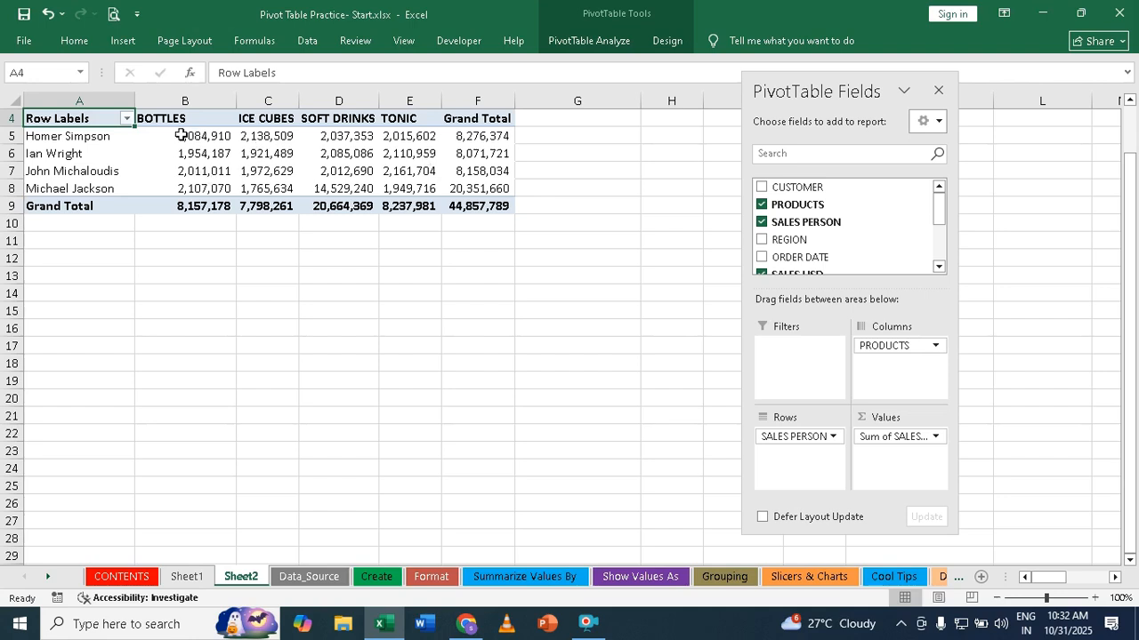
Give the SOFT DRINKS value in cell D6 an orange fill and a green, bold, italic font.
mouse_move(211, 146)
left_click(343, 154)
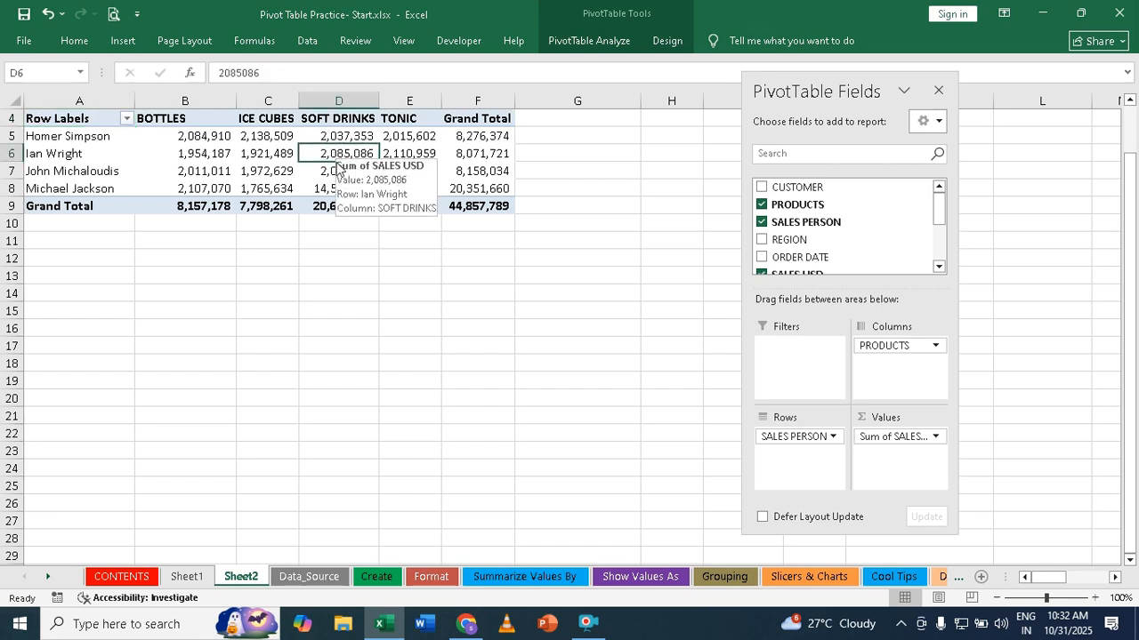
left_click(74, 41)
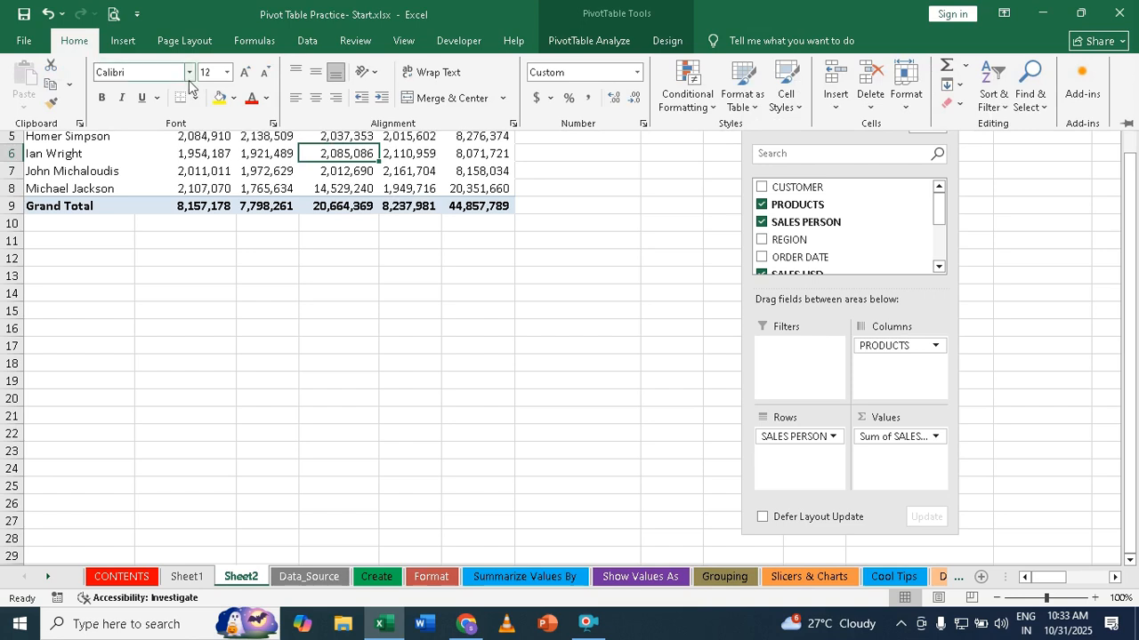
left_click(232, 99)
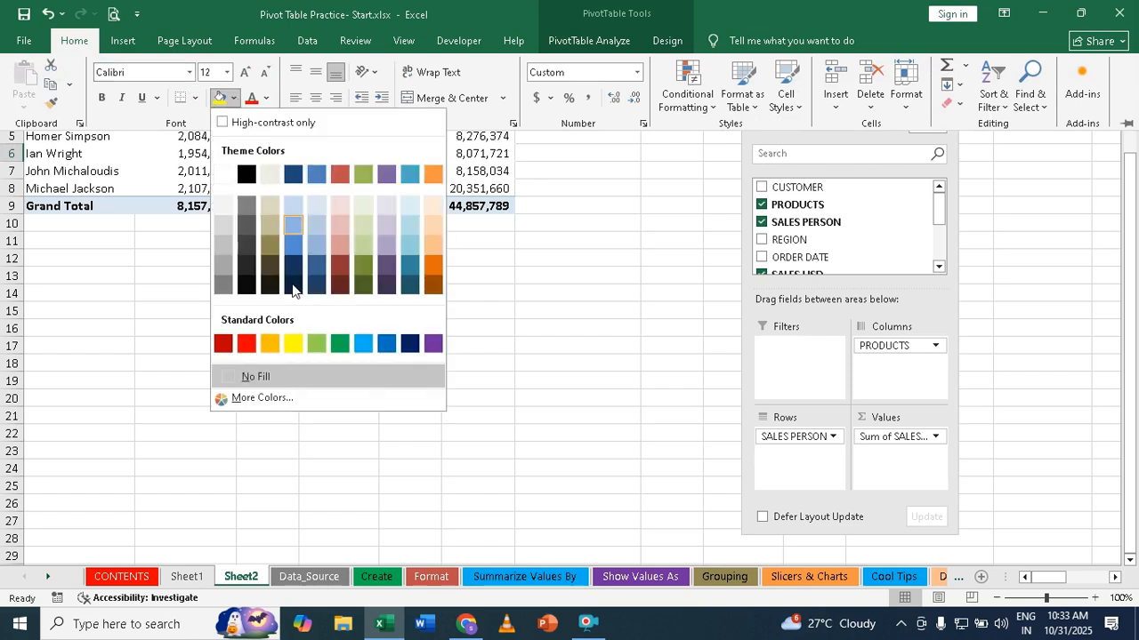
left_click(270, 345)
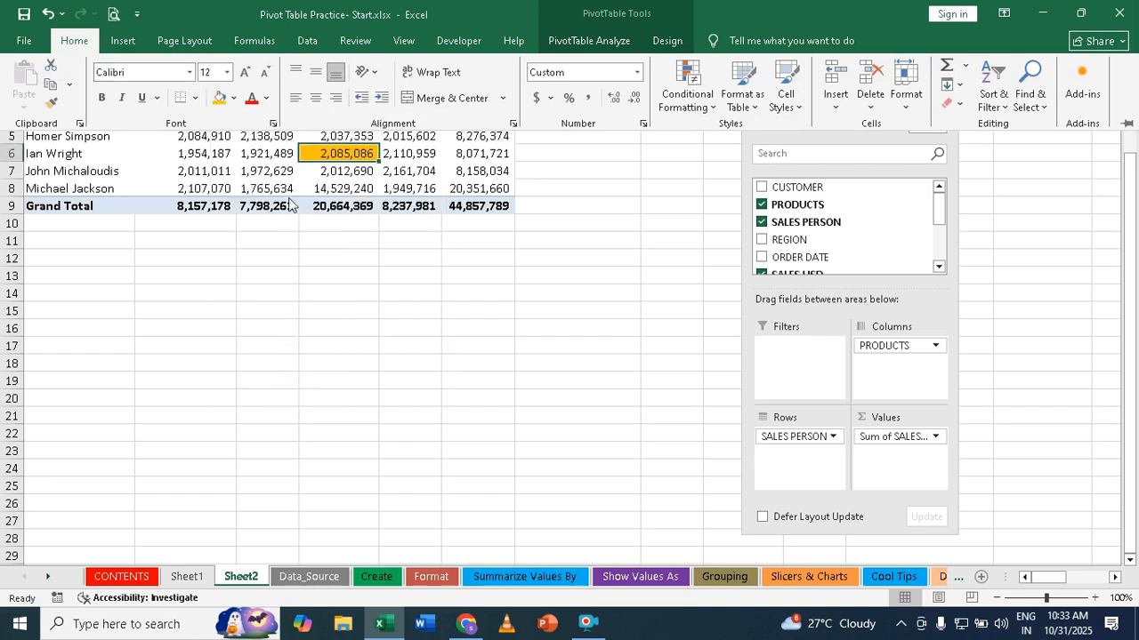
left_click(266, 98)
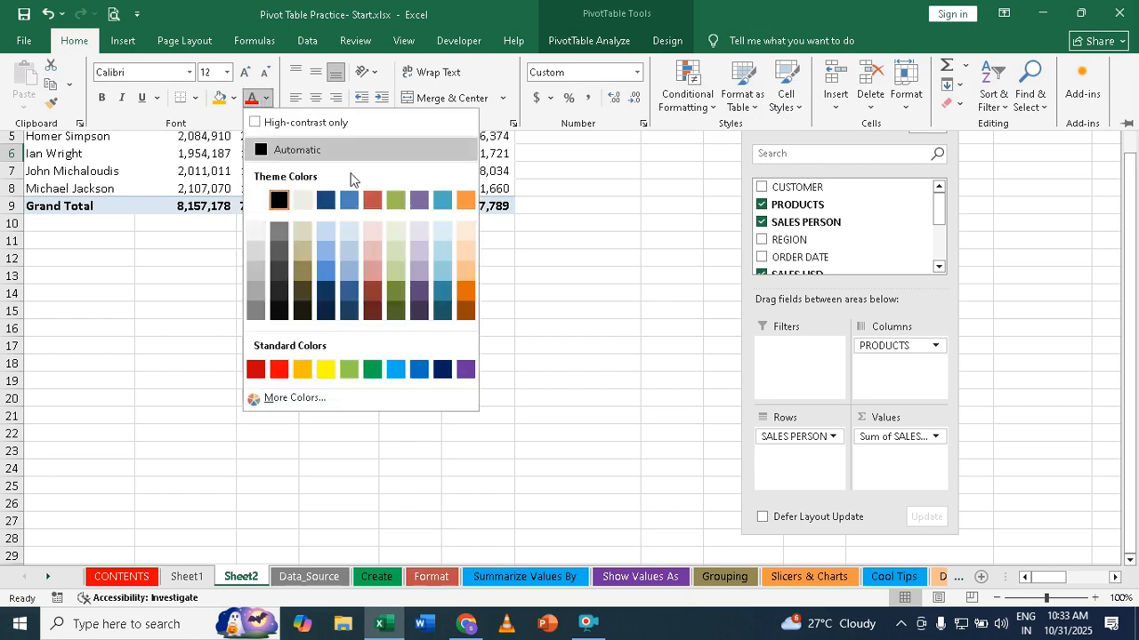
left_click(397, 290)
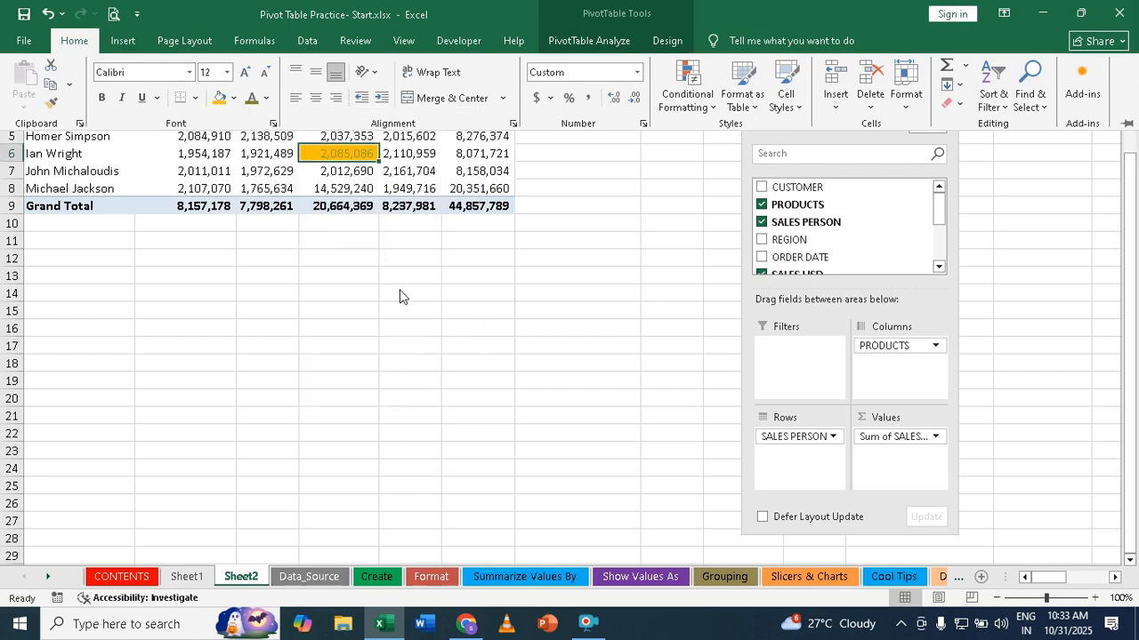
left_click(101, 98)
left_click(122, 98)
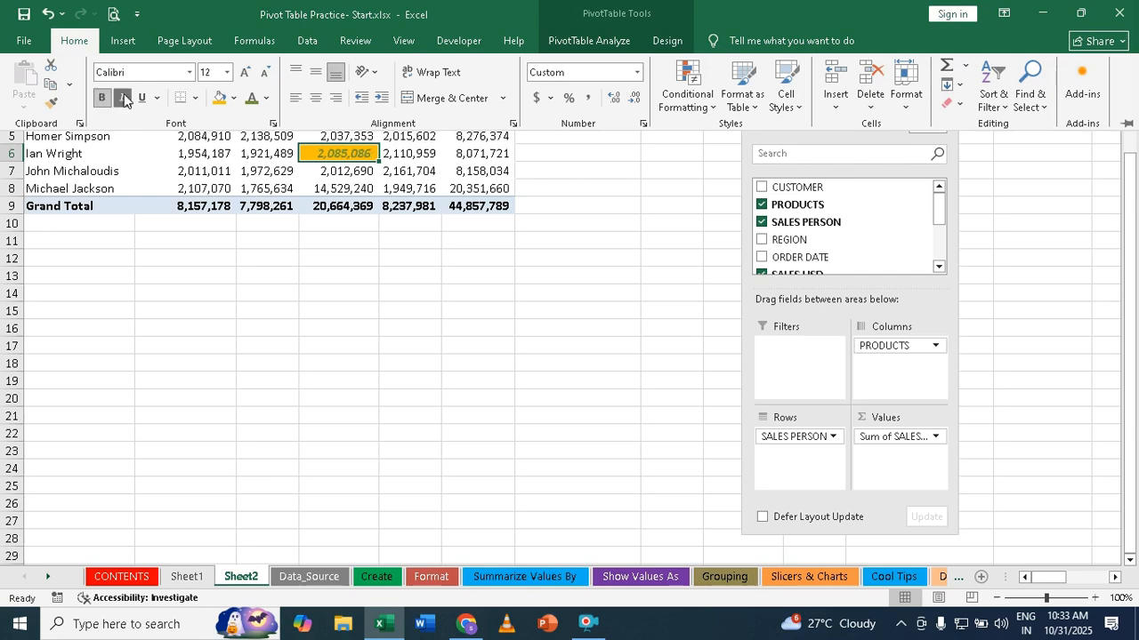
double_click(68, 42)
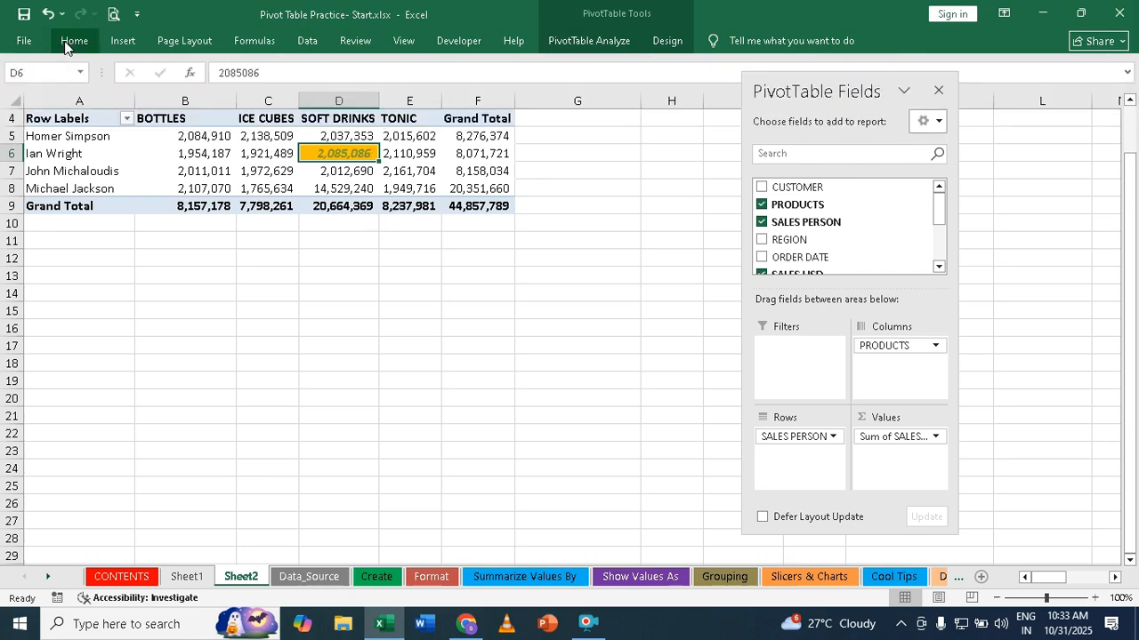
double_click(67, 43)
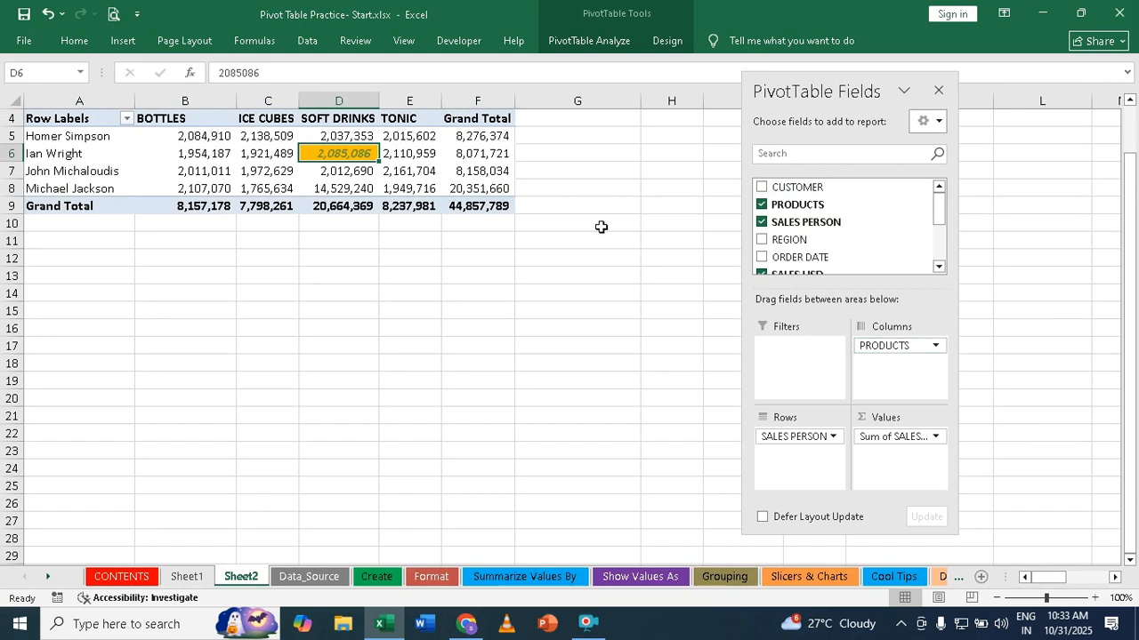
Move PRODUCTS from Columns to Rows under SALES PERSON, and from there to the Filters area.
left_click_drag(892, 348, 801, 468)
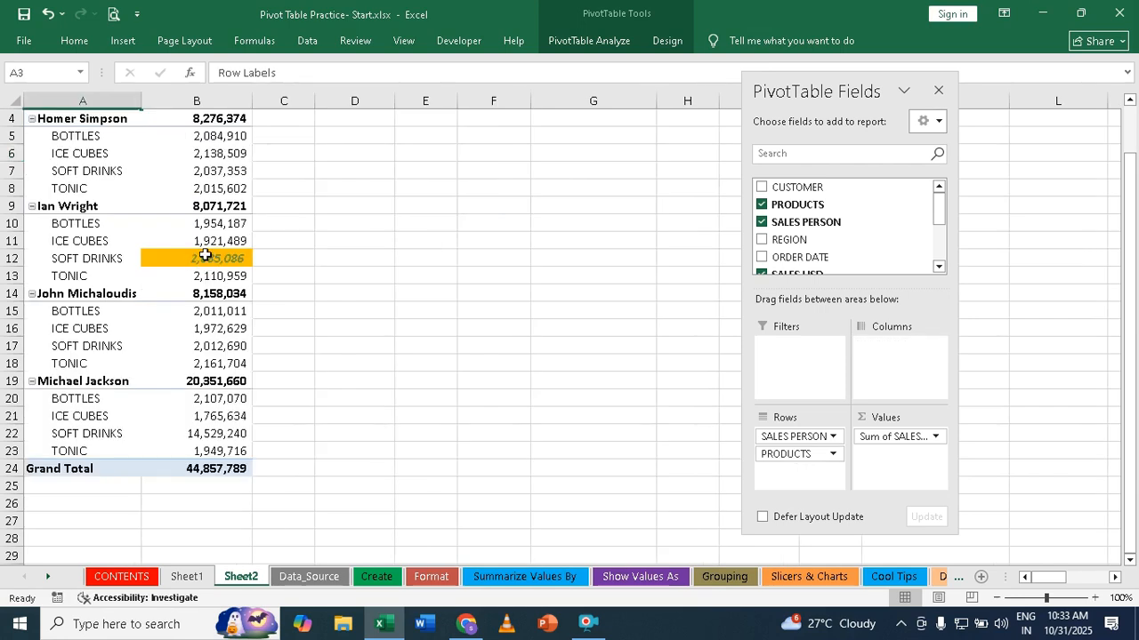
mouse_move(205, 256)
left_click_drag(786, 453, 798, 357)
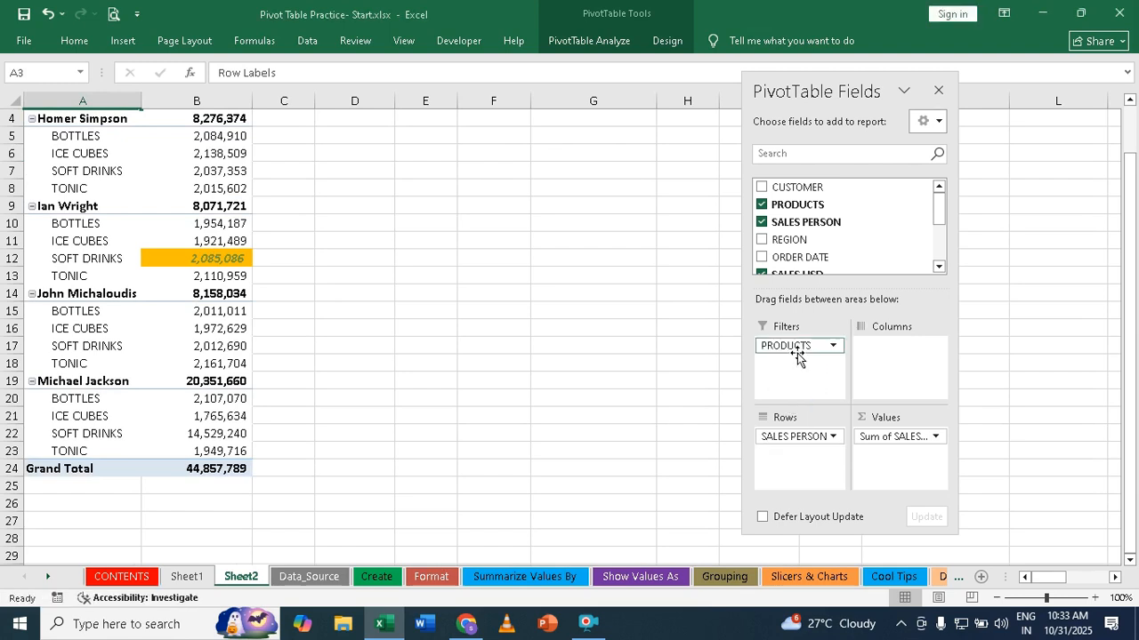
scroll(164, 196, "up", 1)
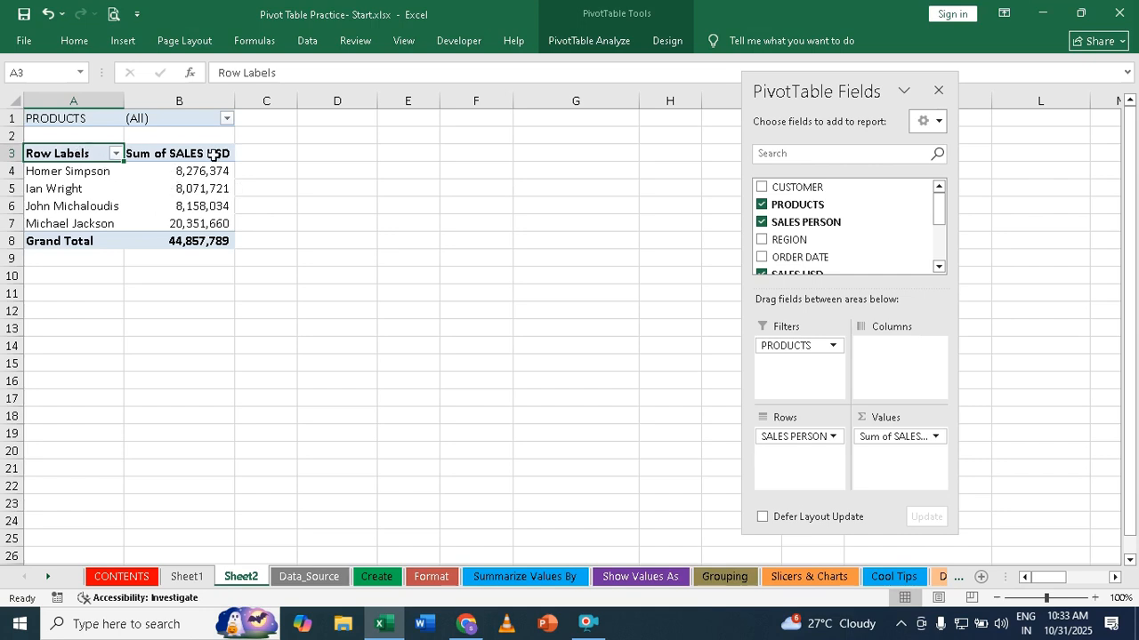
Filter the PivotTable to show only the BOTTLES product.
left_click(228, 119)
left_click(227, 119)
left_click(228, 119)
left_click(77, 175)
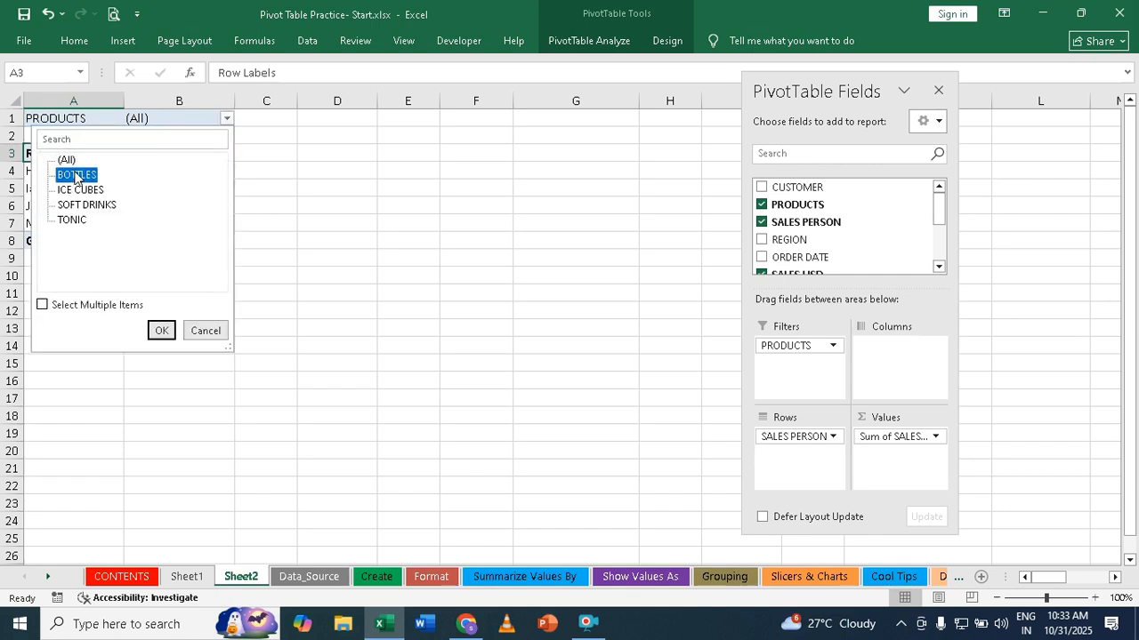
left_click(160, 331)
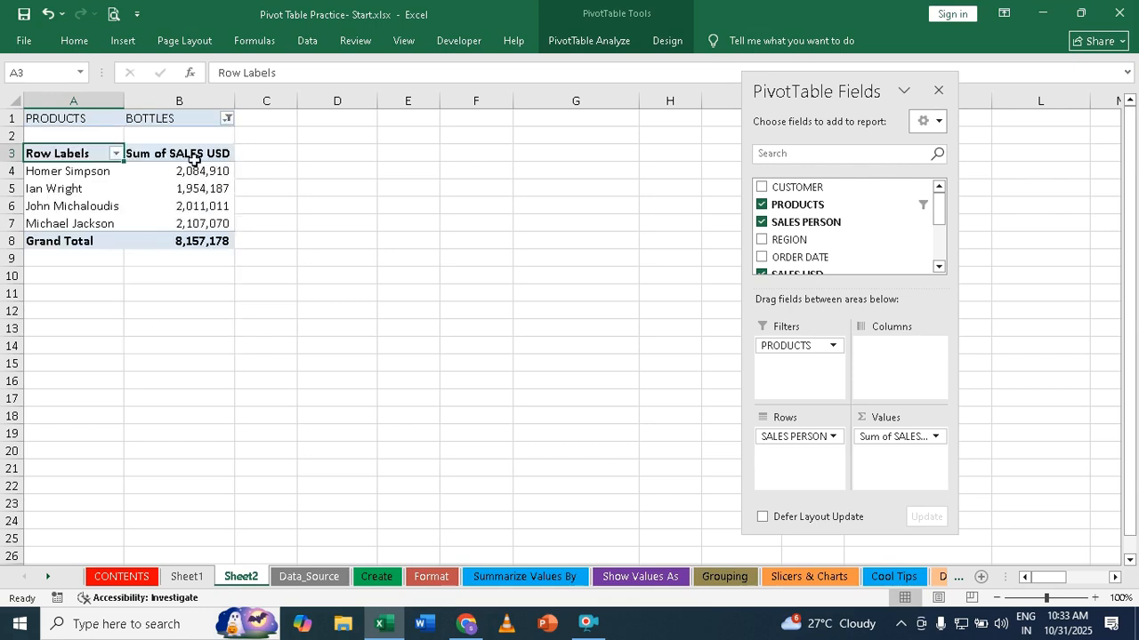
Change the PRODUCTS report filter to SOFT DRINKS.
left_click(228, 119)
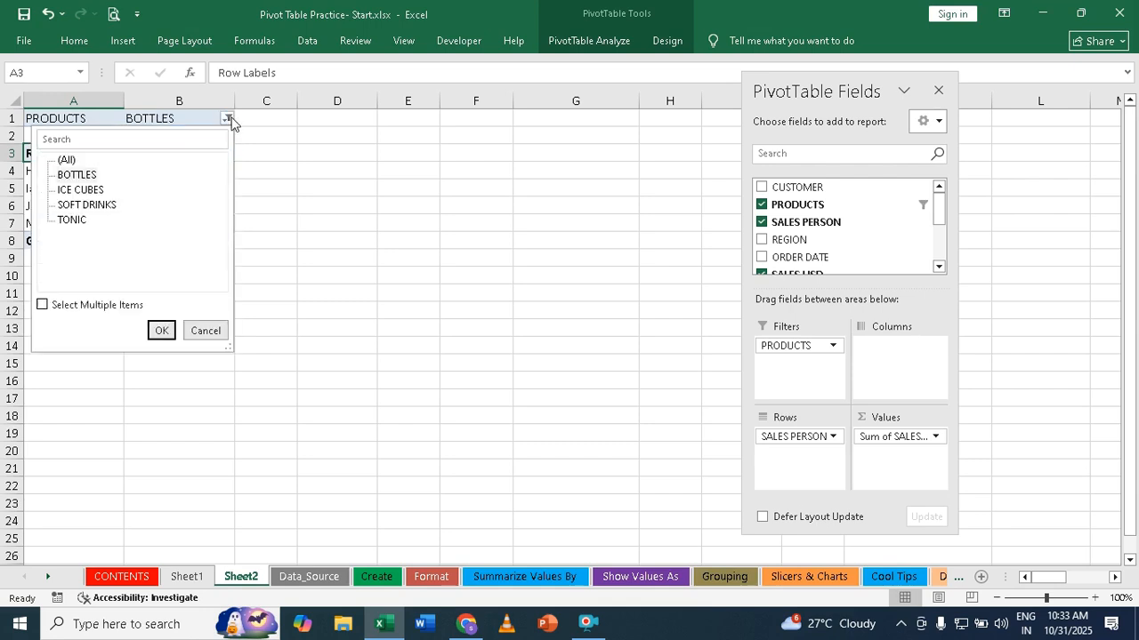
left_click(86, 206)
left_click(162, 331)
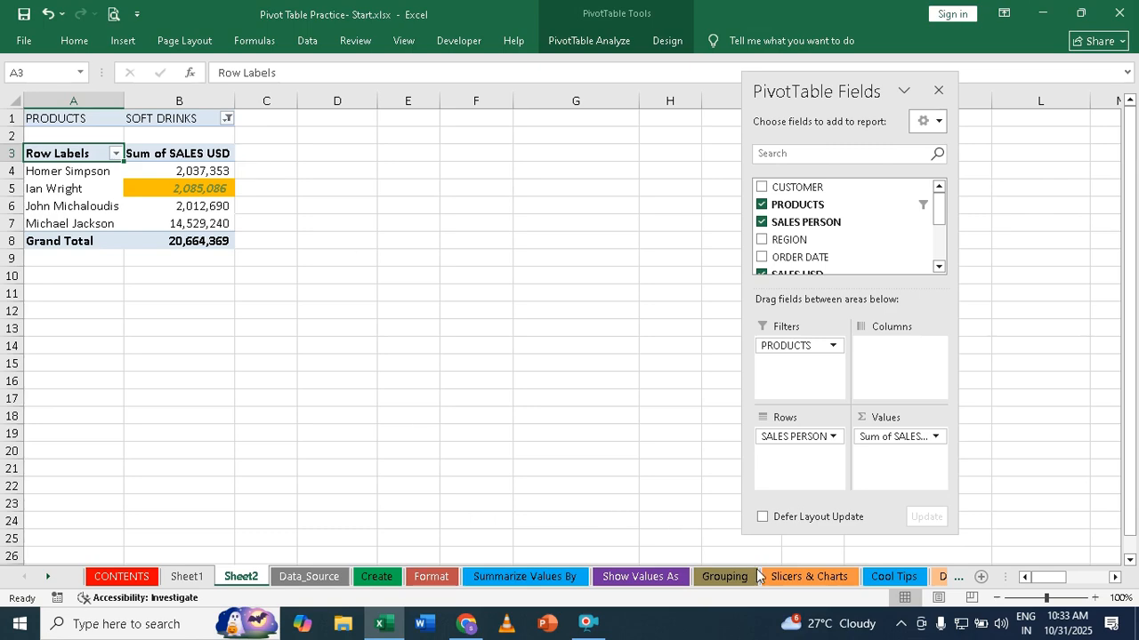
Review the tips on the Cool Tips sheet, and move PRODUCTS from Filters to Rows under SALES PERSON on Sheet2.
left_click(901, 576)
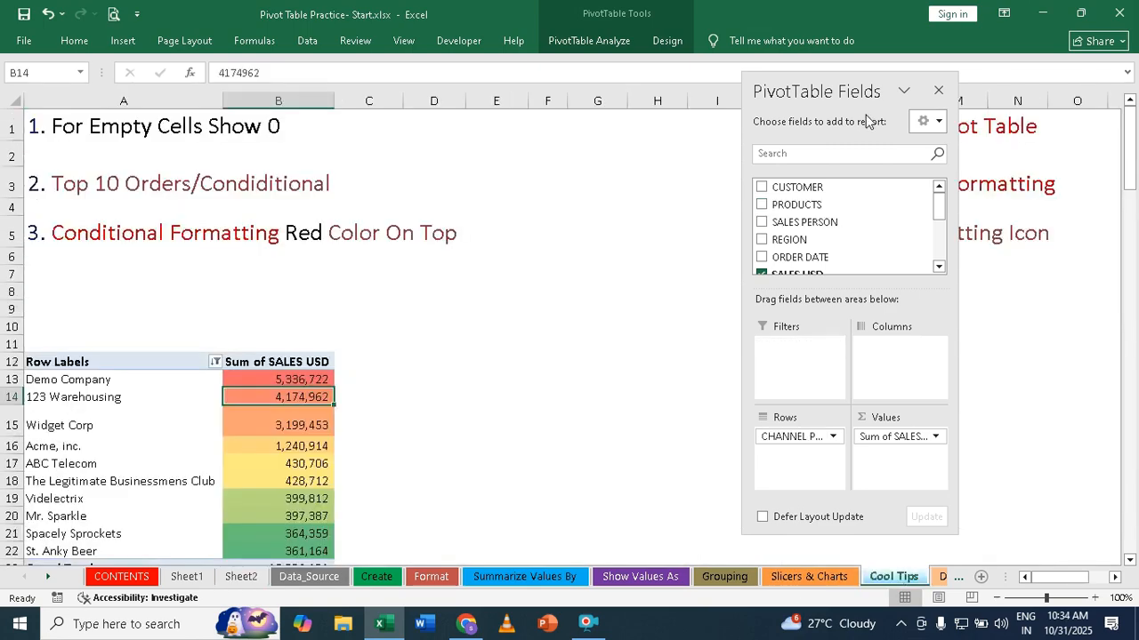
left_click_drag(860, 89, 471, 84)
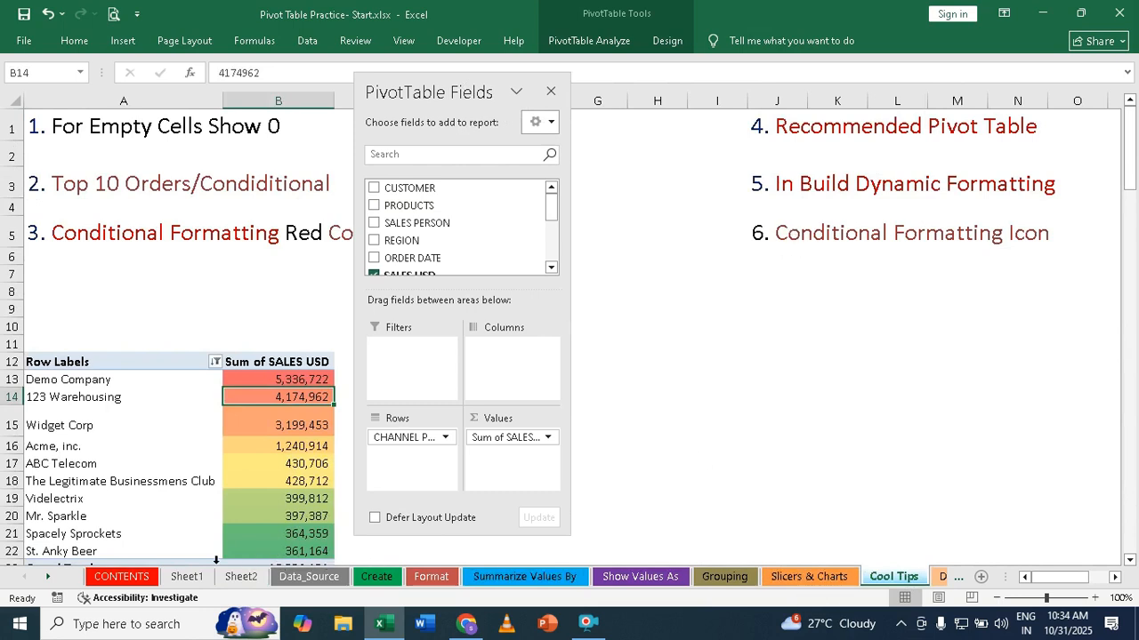
left_click(241, 576)
left_click_drag(394, 89, 639, 94)
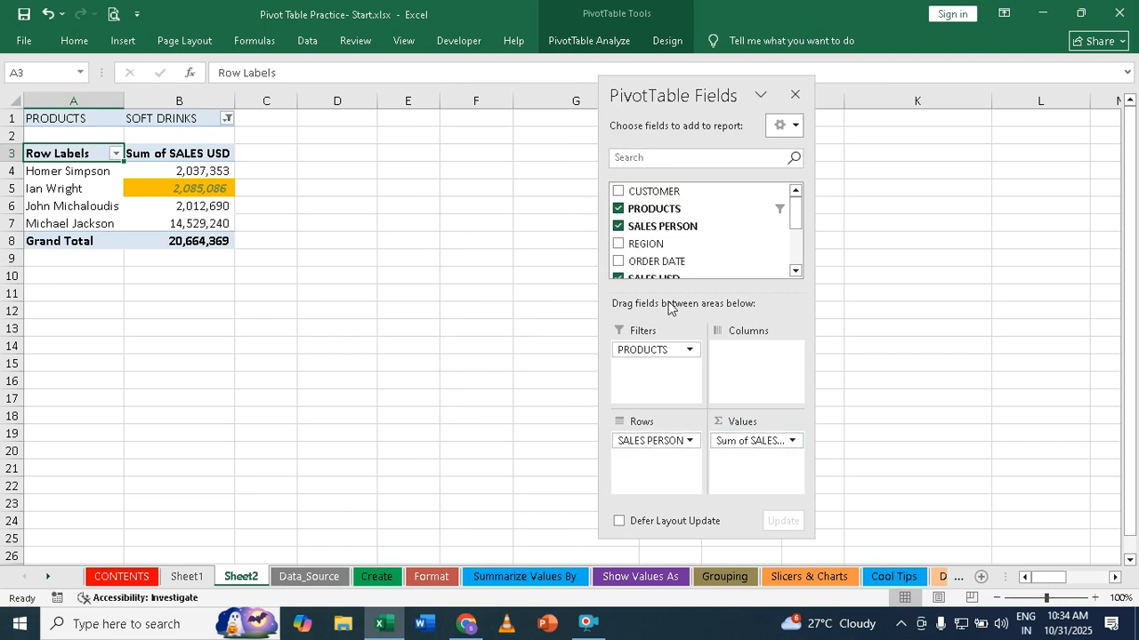
left_click_drag(650, 350, 653, 473)
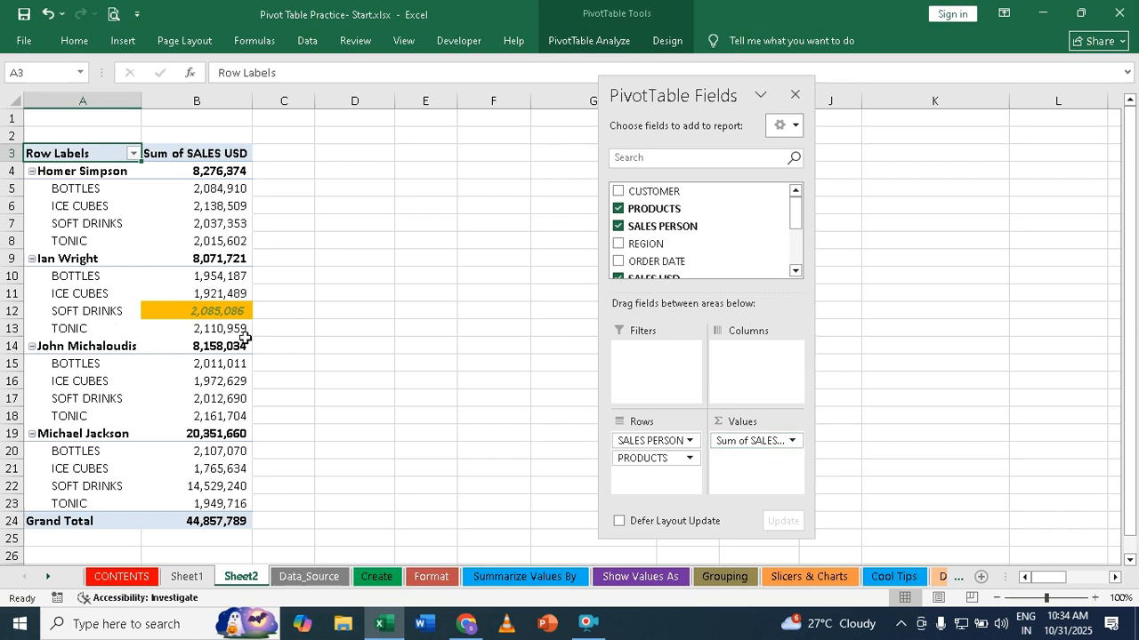
mouse_move(232, 311)
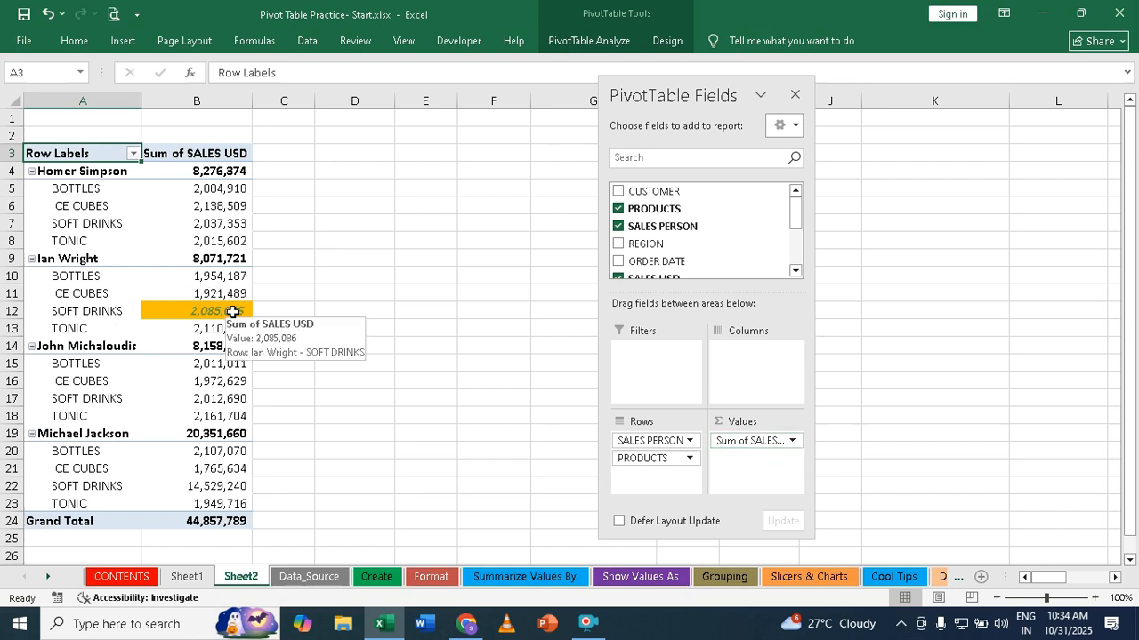
Drill down into the ICE CUBES value in cell B6 to list its records on a new sheet, and return to Sheet2.
double_click(215, 201)
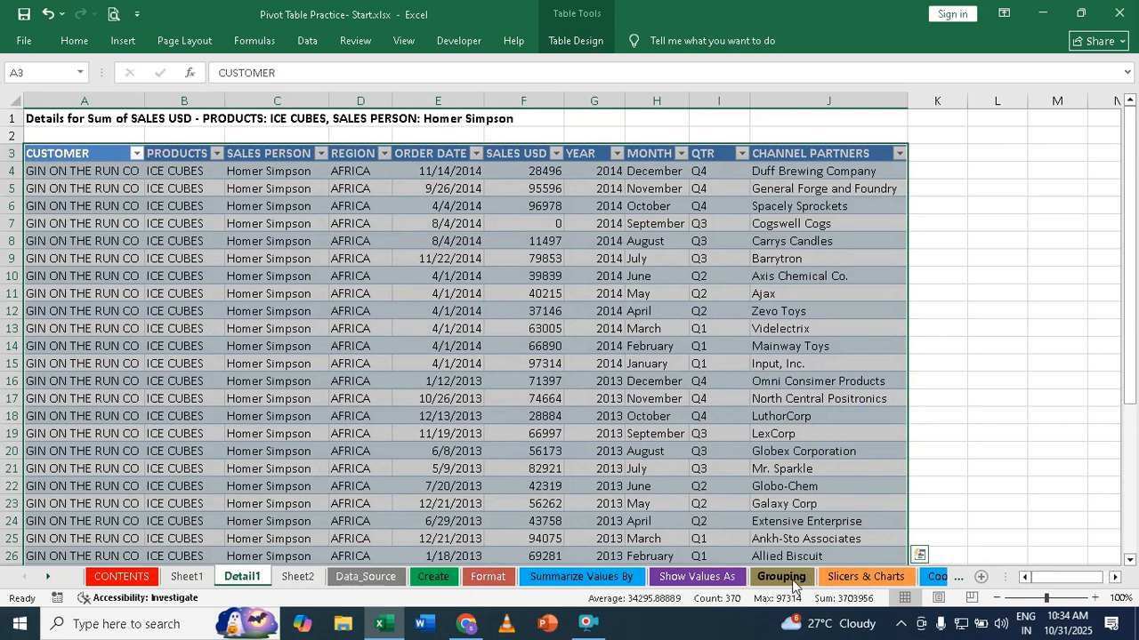
left_click(298, 578)
left_click(218, 227)
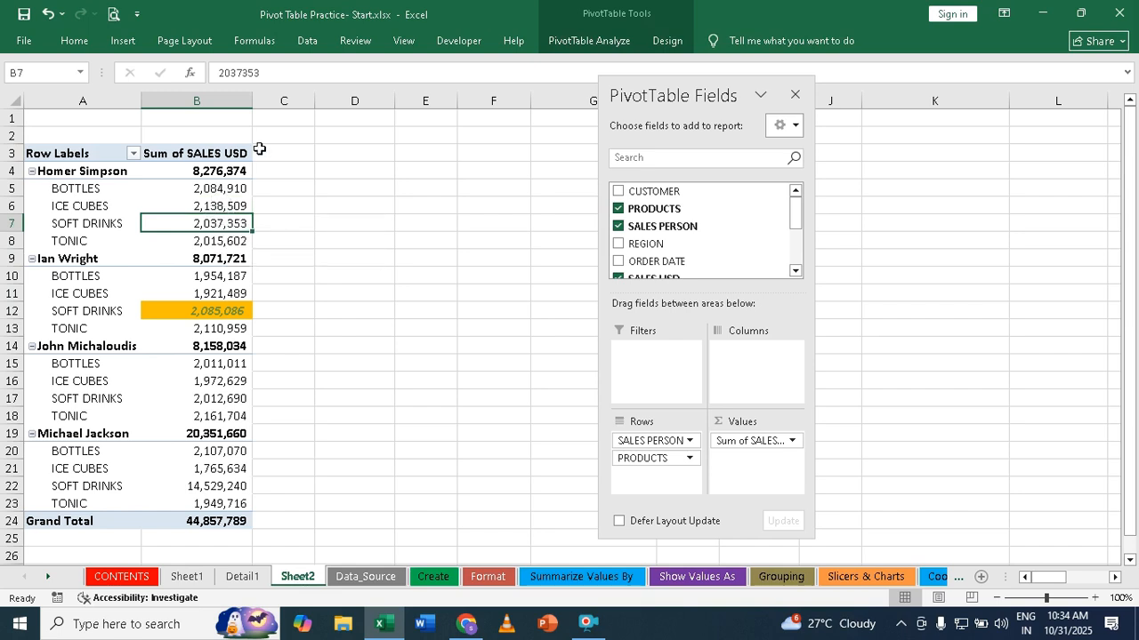
left_click(74, 41)
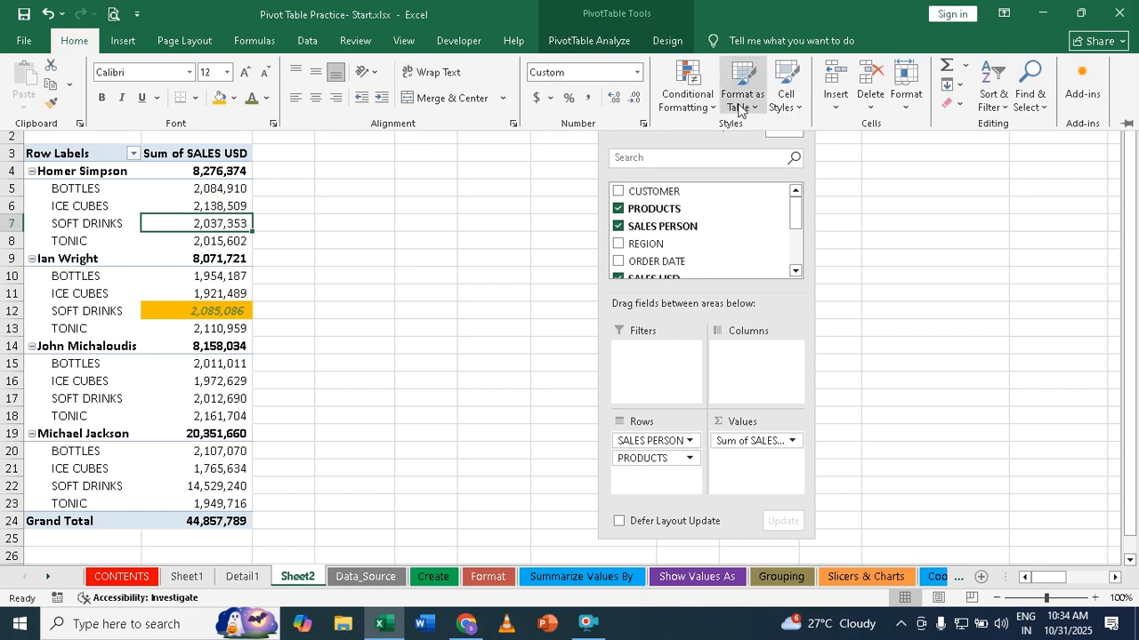
left_click(674, 82)
left_click(672, 85)
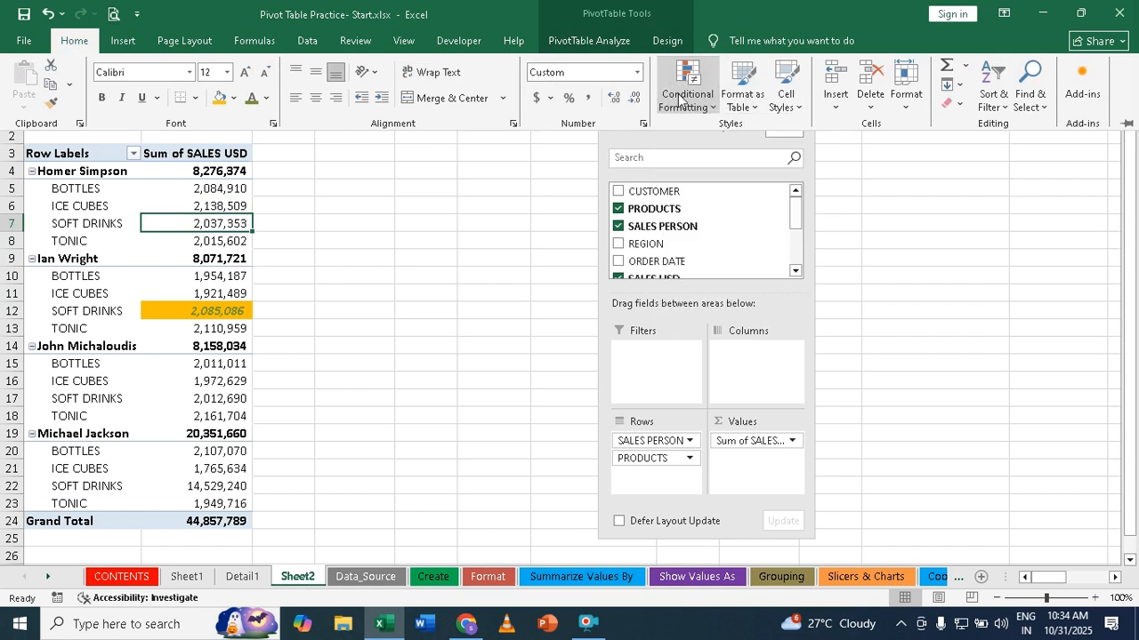
left_click(683, 98)
mouse_move(731, 237)
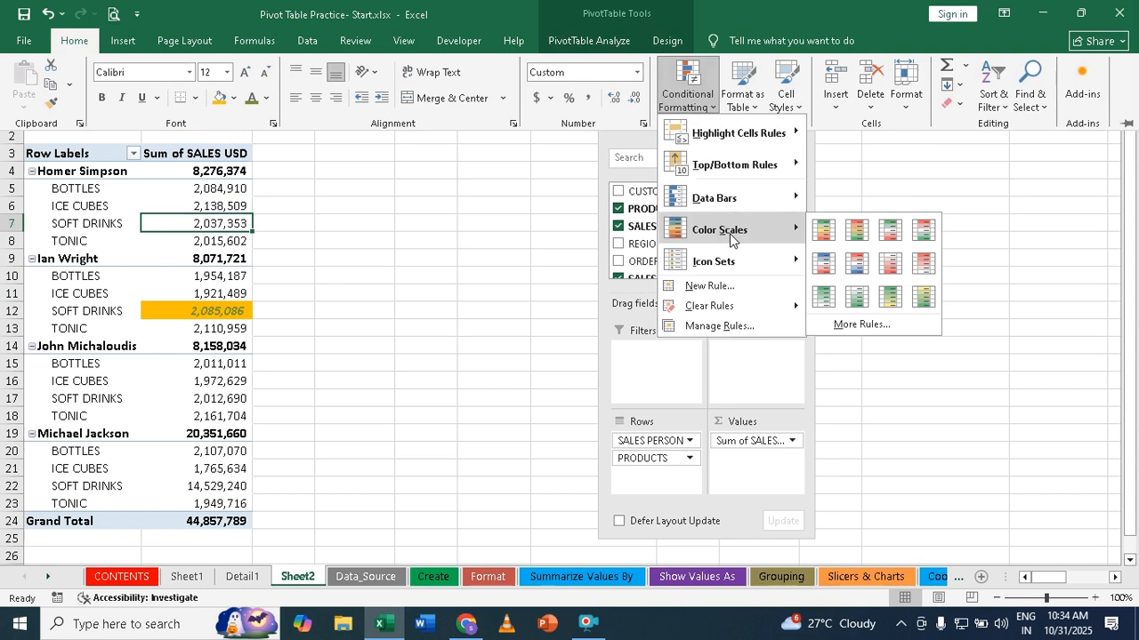
mouse_move(734, 205)
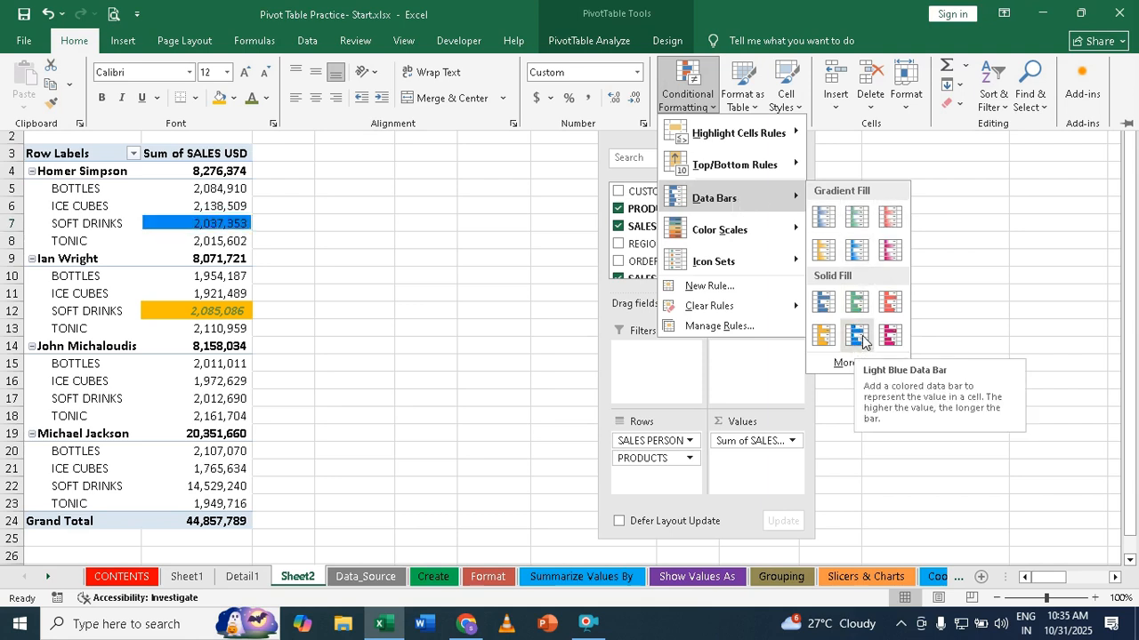
left_click(228, 194)
Add a solid-fill light blue data bar to cell B5 and extend the rule to all cells showing "Sum of SALES USD" values.
left_click(225, 188)
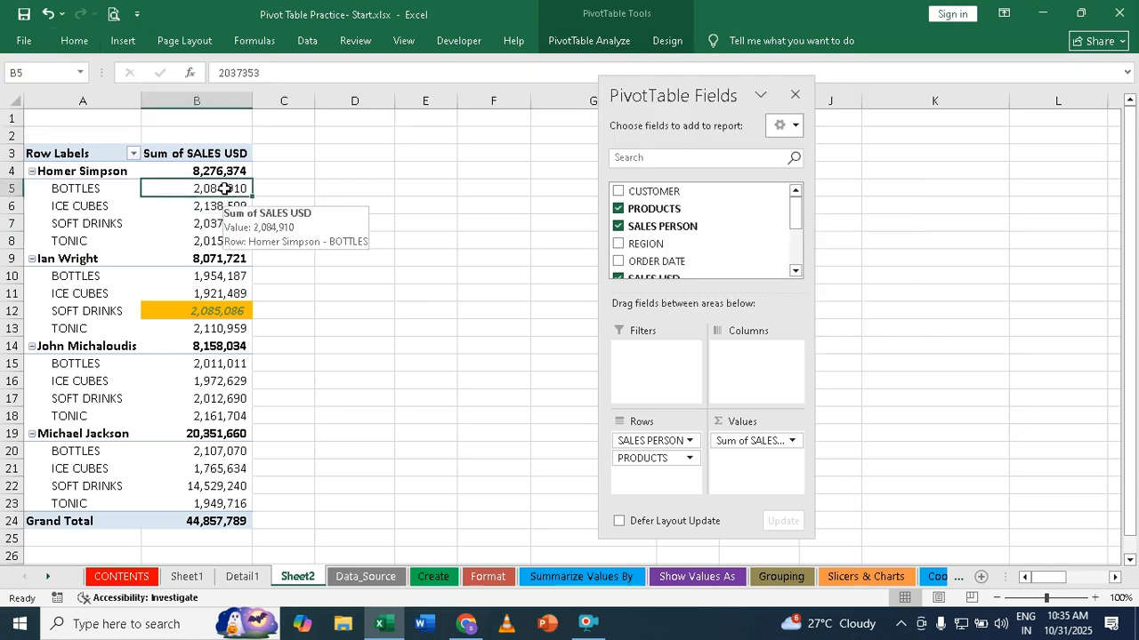
left_click(74, 40)
left_click(698, 89)
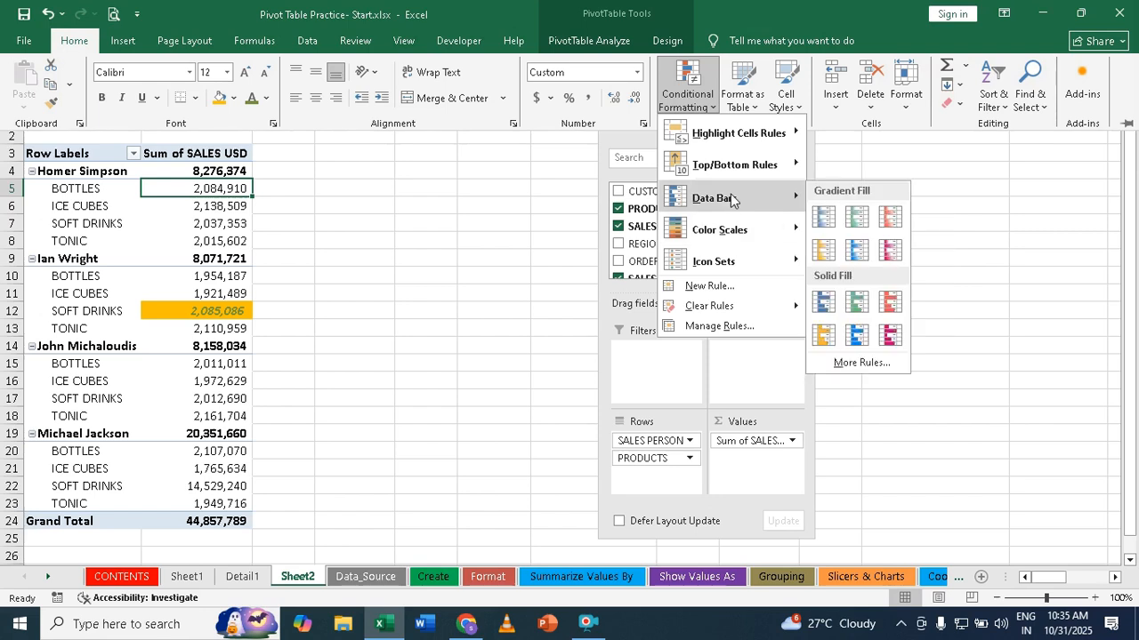
left_click(857, 336)
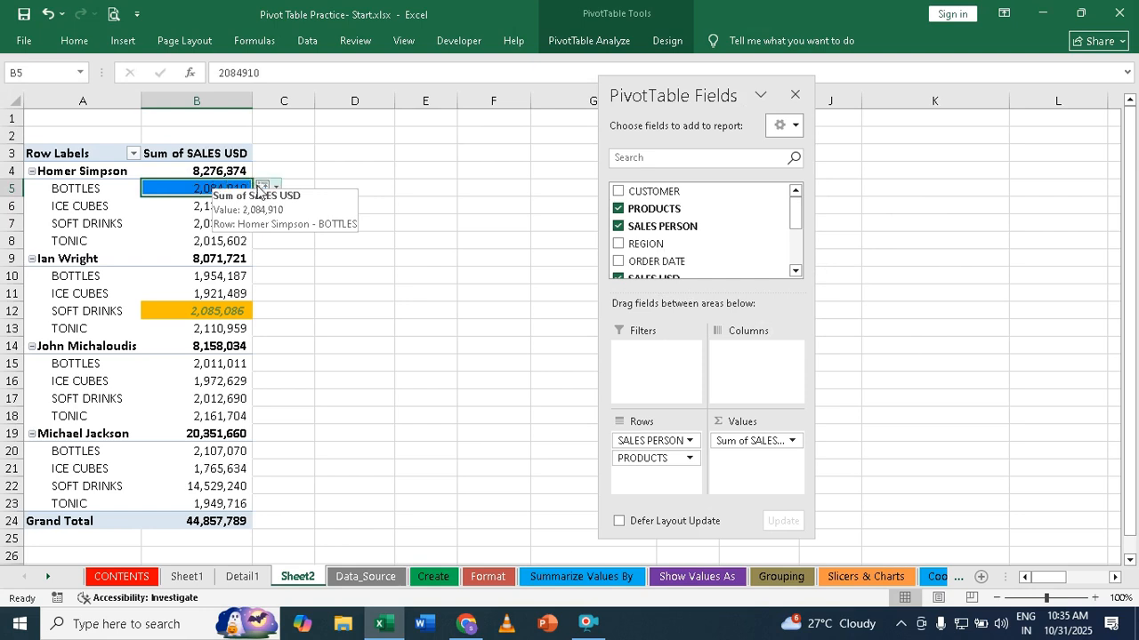
left_click(277, 191)
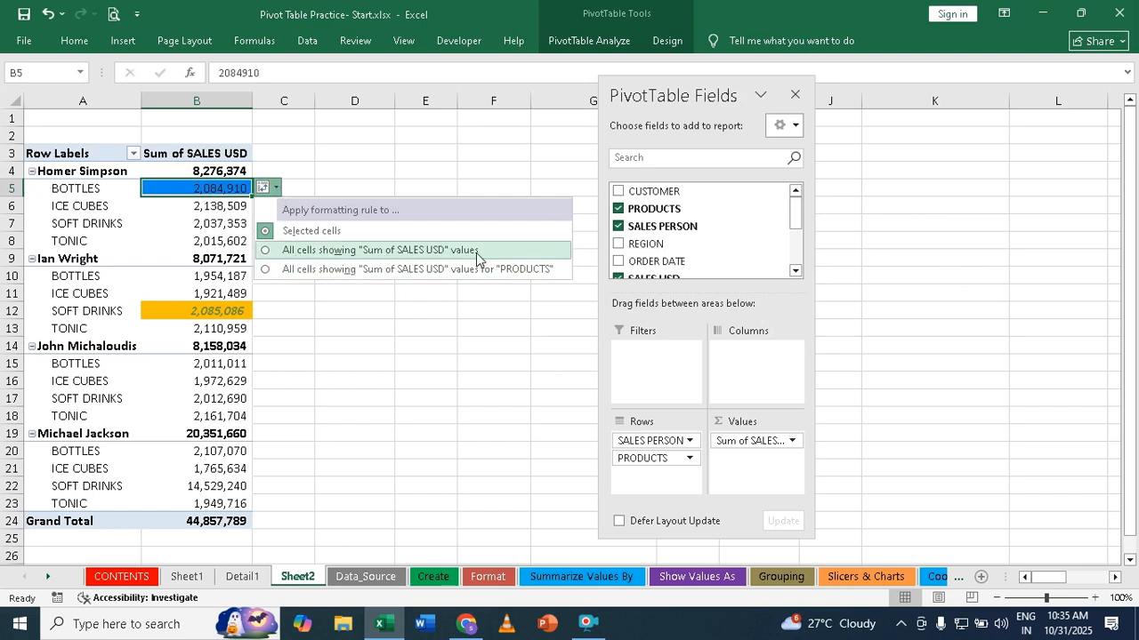
left_click(265, 252)
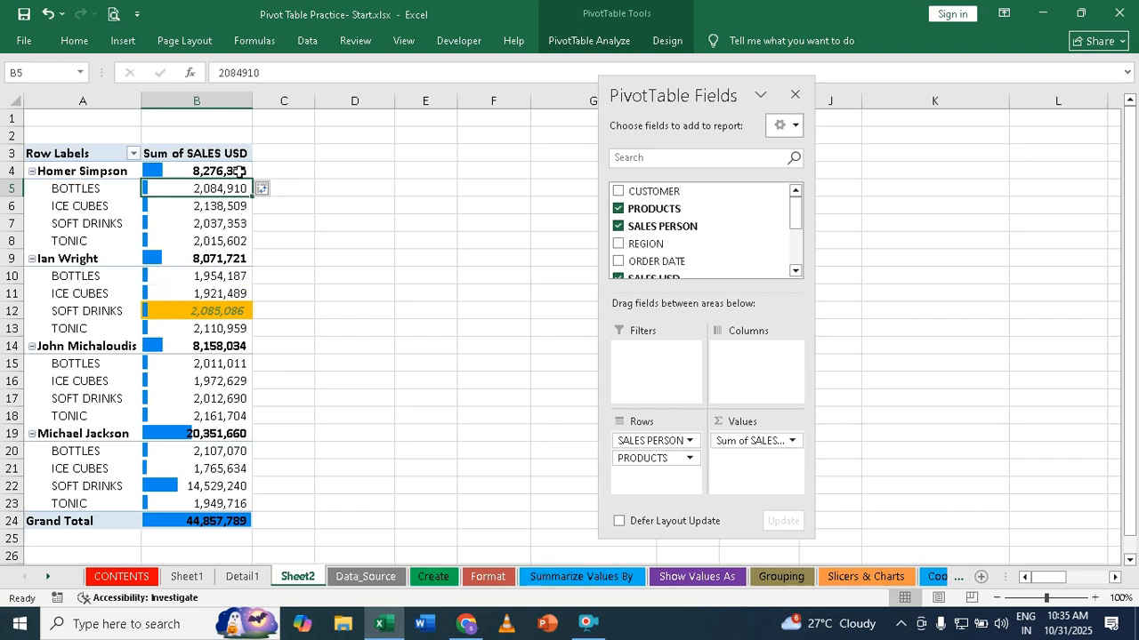
Change the data bar rule's scope to all cells showing "Sum of SALES USD" values for "PRODUCTS".
left_click(208, 169)
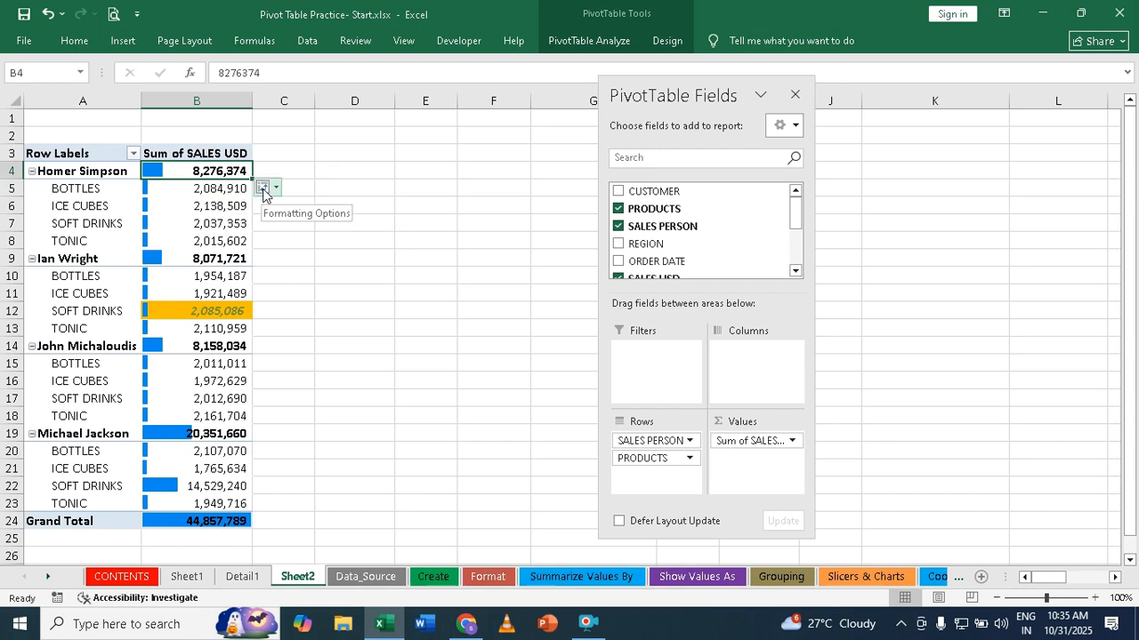
left_click(263, 189)
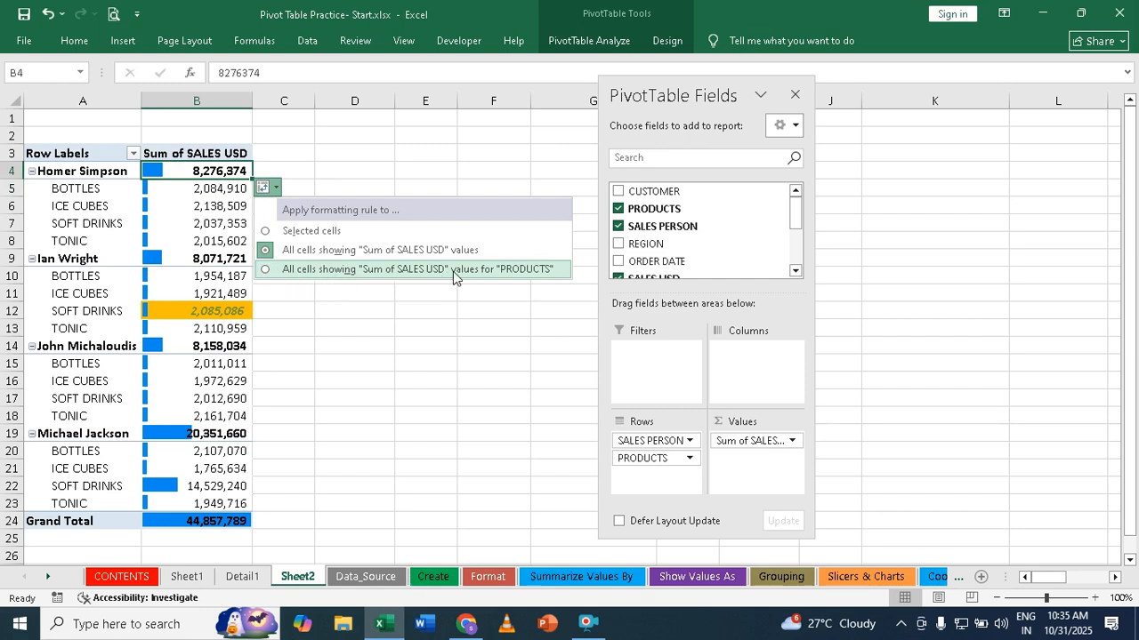
left_click(267, 271)
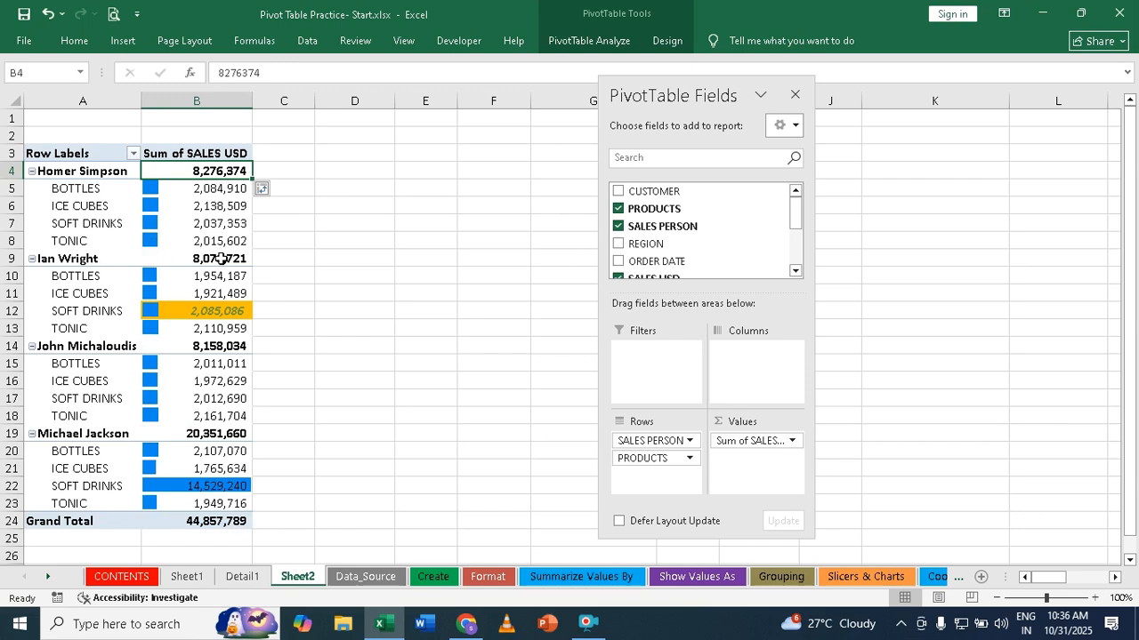
Edit the PivotTable's data bar rule to show only the bars without the values, and apply the change.
mouse_move(220, 258)
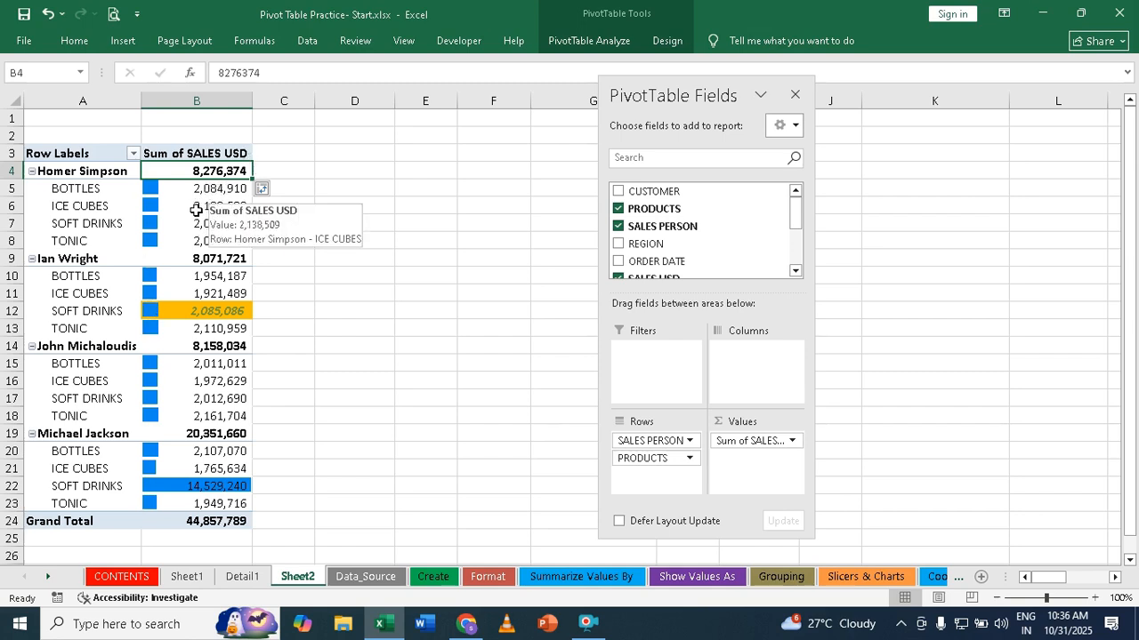
left_click(196, 210)
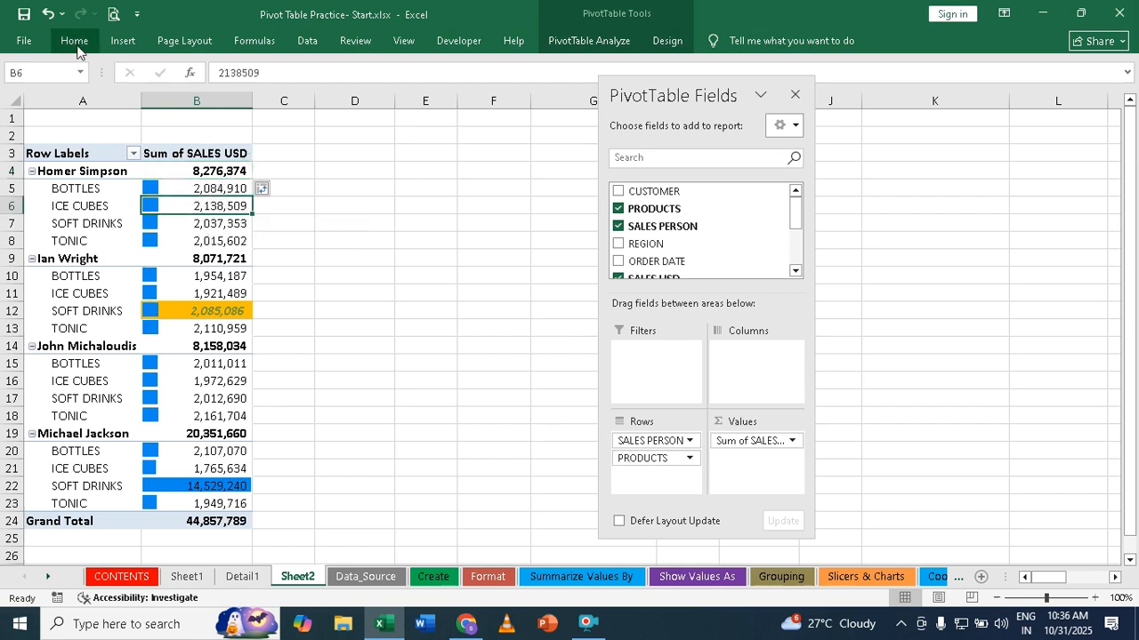
left_click(76, 42)
left_click(701, 98)
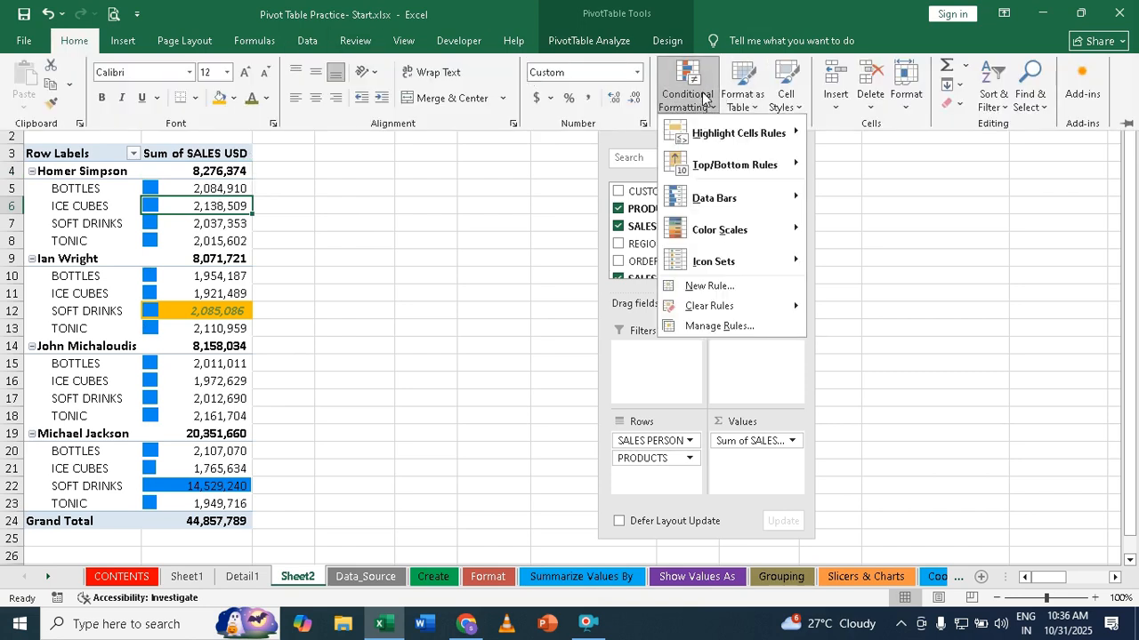
left_click(733, 327)
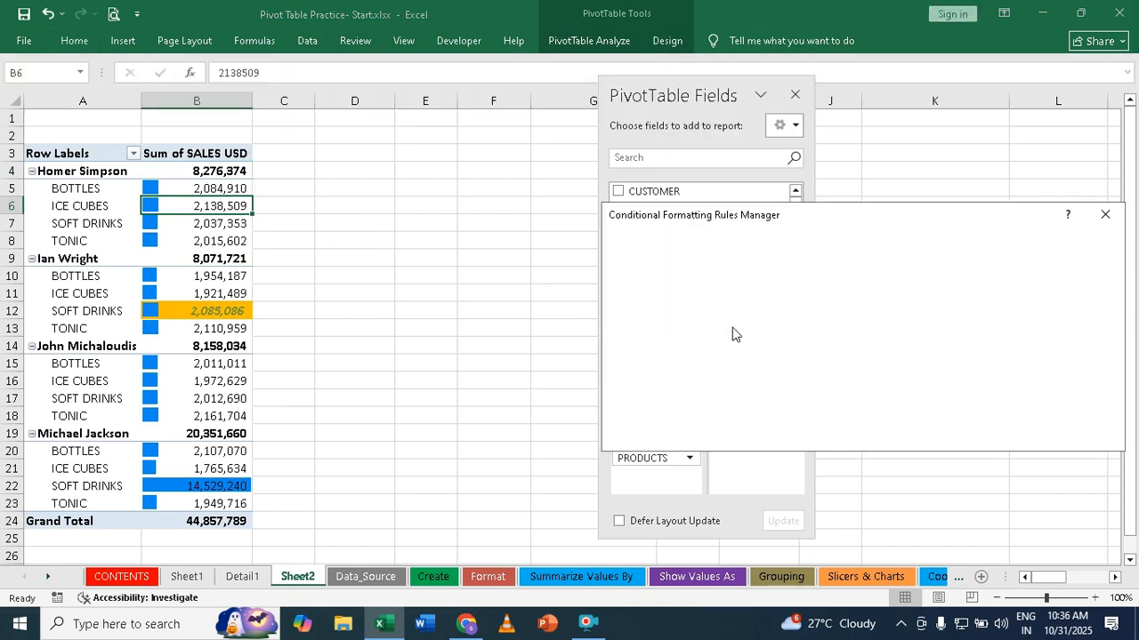
left_click(735, 266)
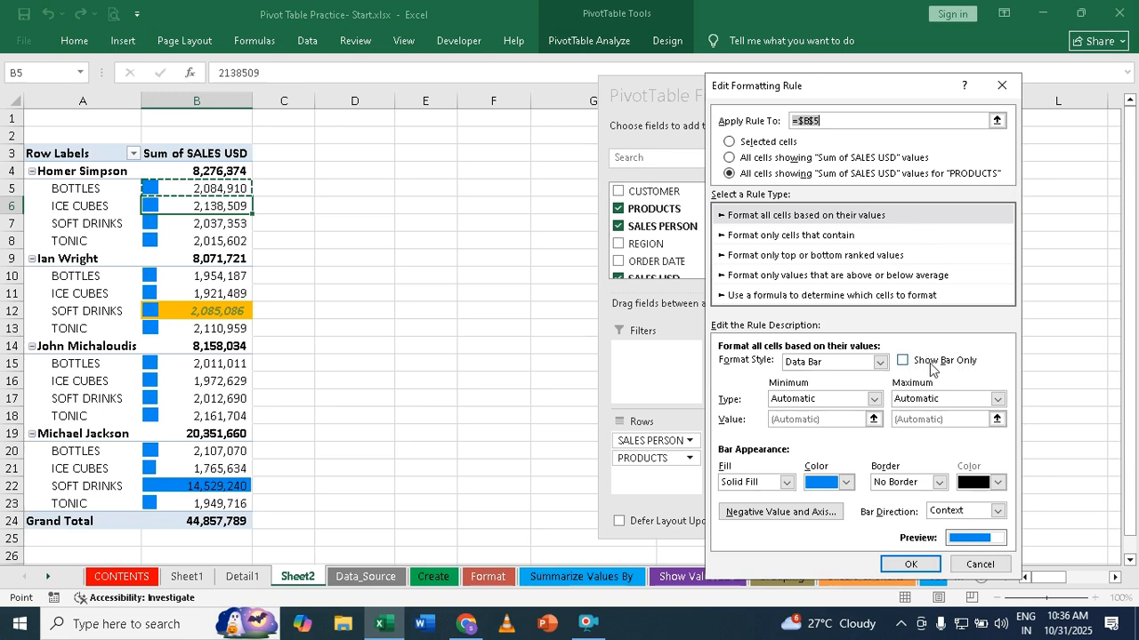
left_click(903, 362)
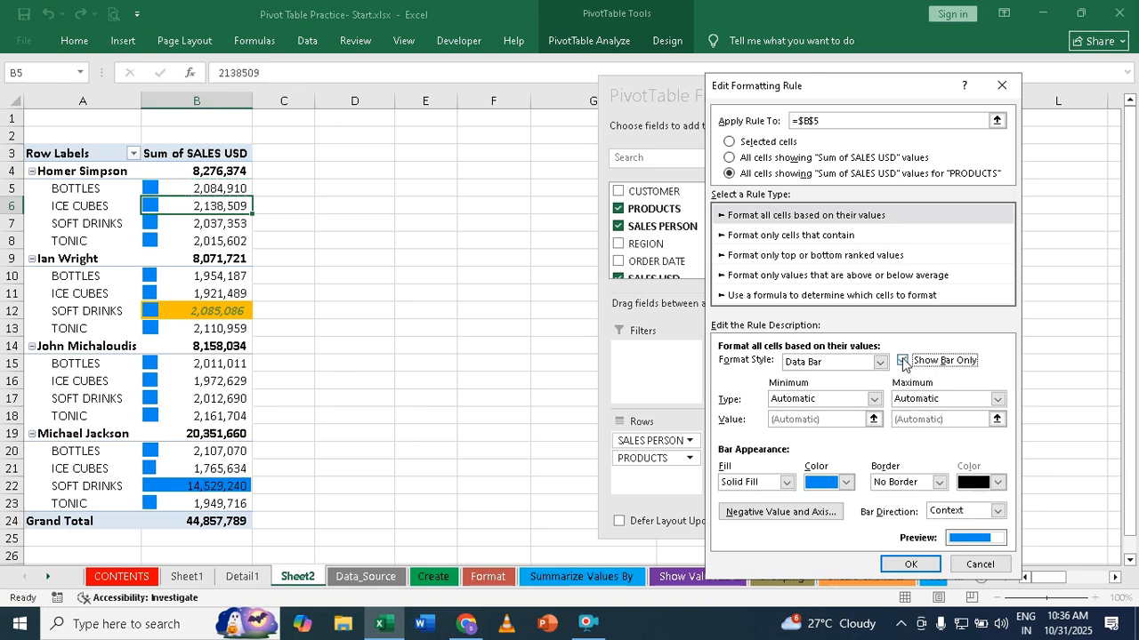
left_click(910, 565)
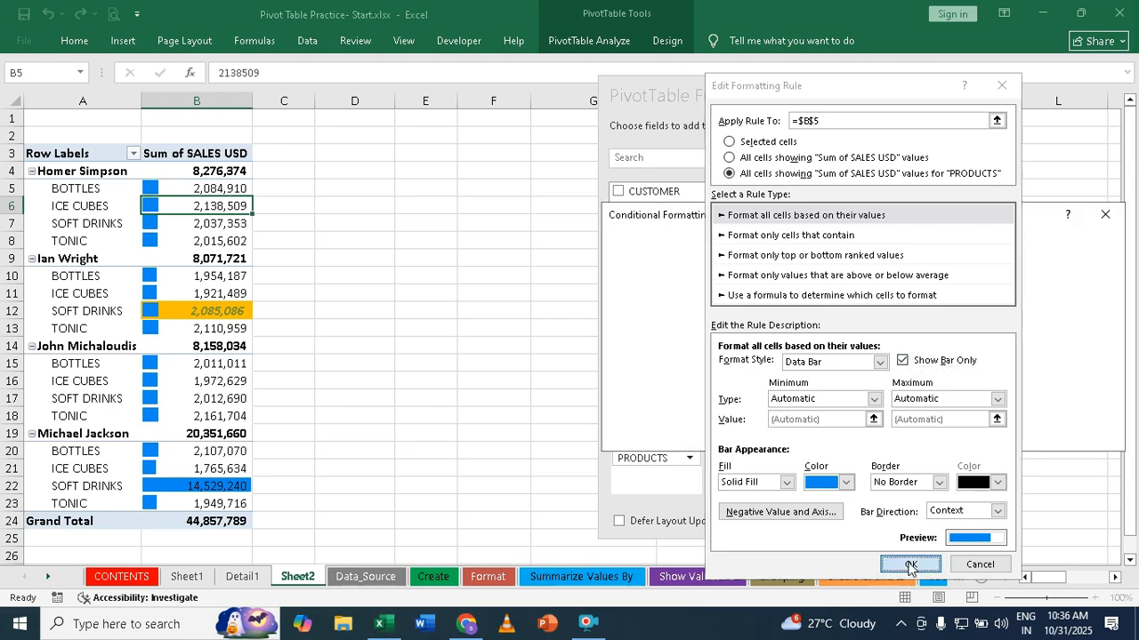
left_click(950, 435)
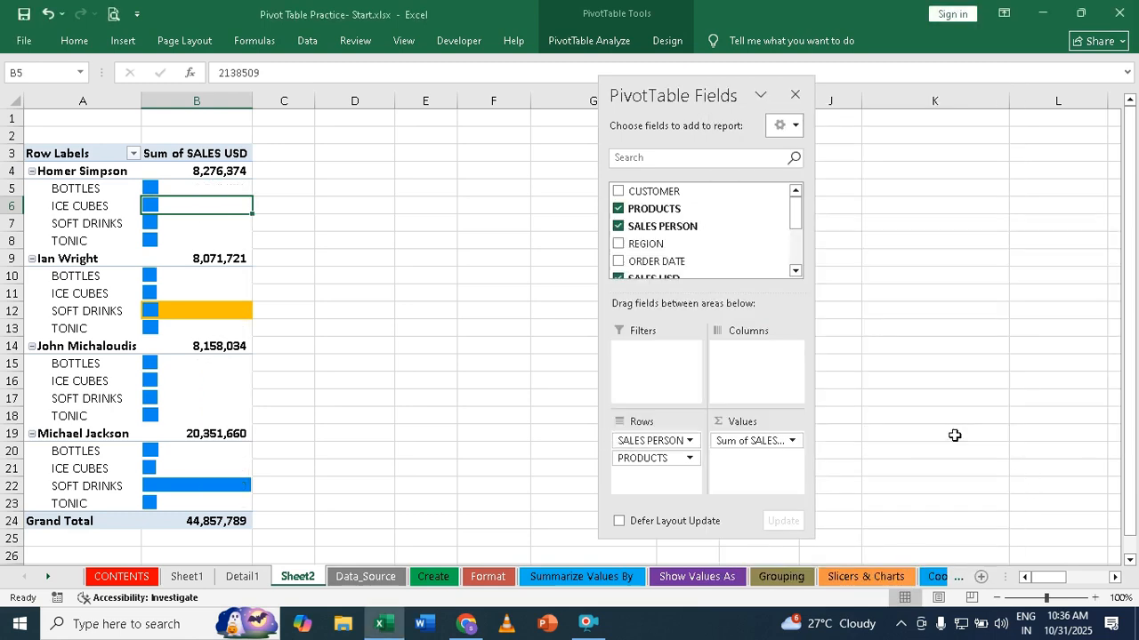